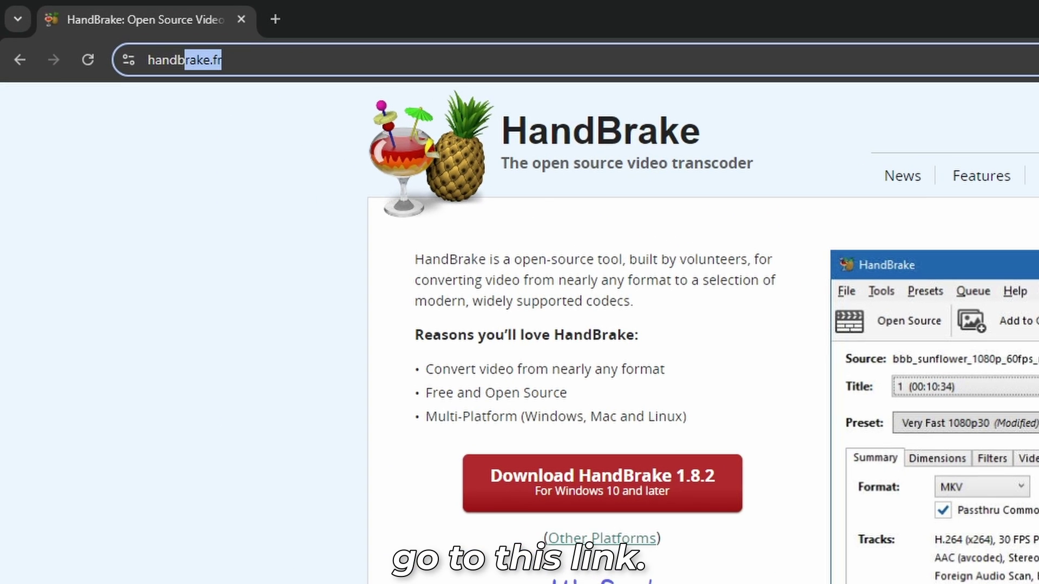
- Download the x64 64 bit Windows version of HandBrake from the handbrake.fr downloads page
{"action": "left_click_drag", "start_coordinate": [185, 61], "coordinate": [147, 60]}
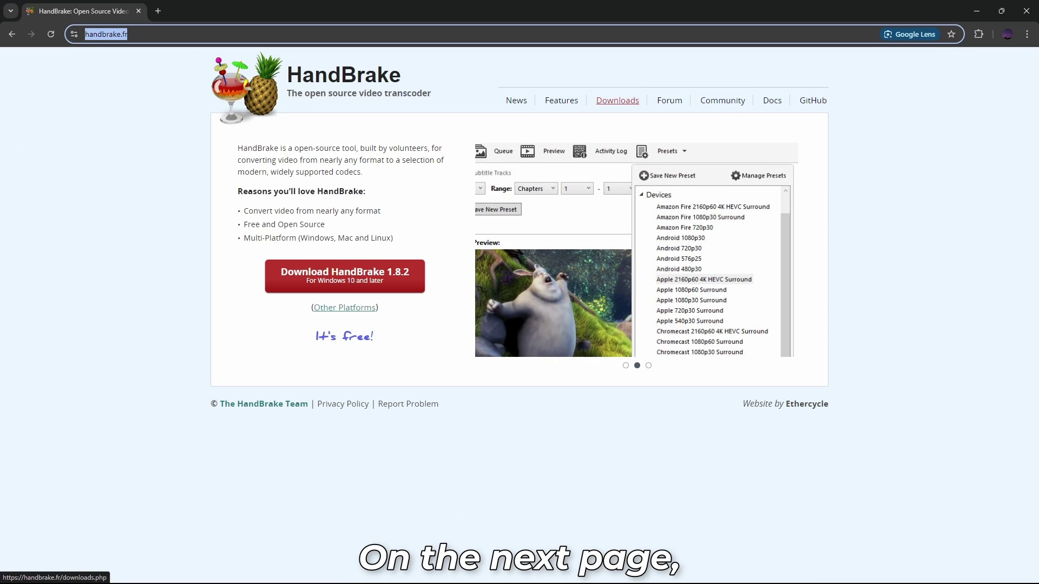
{"action": "left_click", "coordinate": [553, 176]}
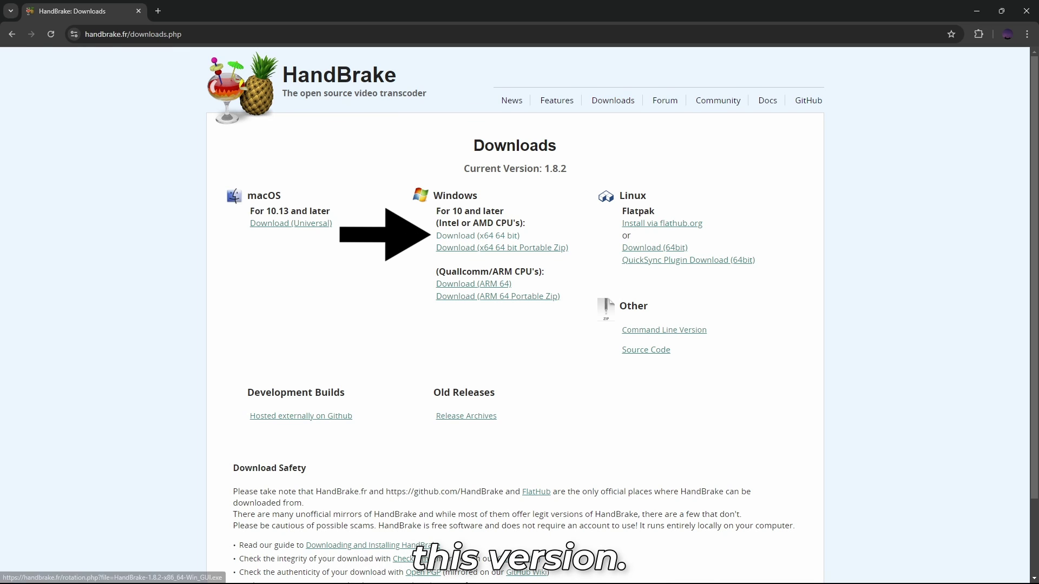
{"action": "left_click", "coordinate": [477, 236]}
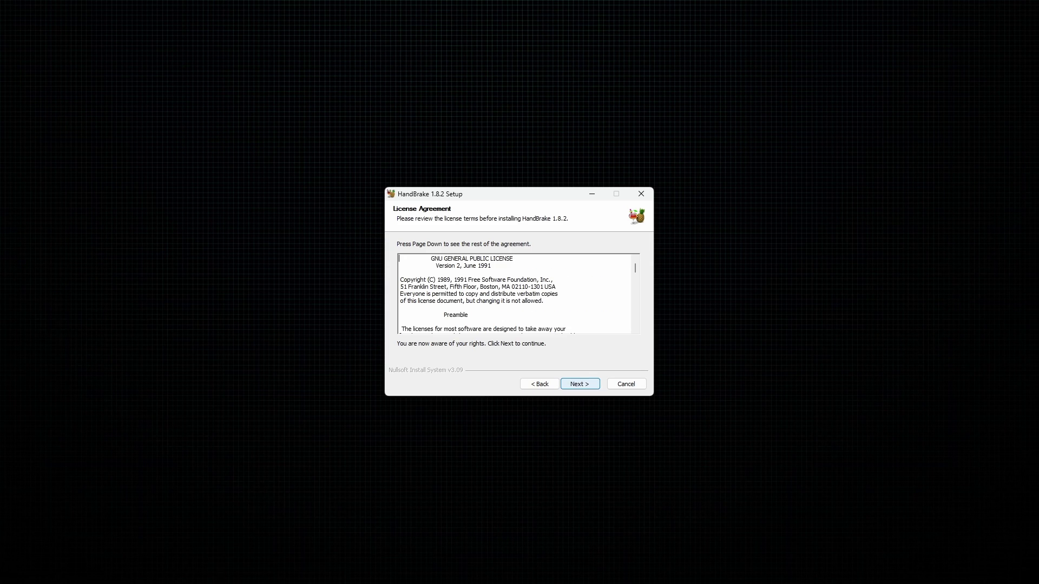
- Install HandBrake 1.8.2 in E:\Software\HandBrake with a desktop shortcut for all users
{"action": "left_click", "coordinate": [580, 384]}
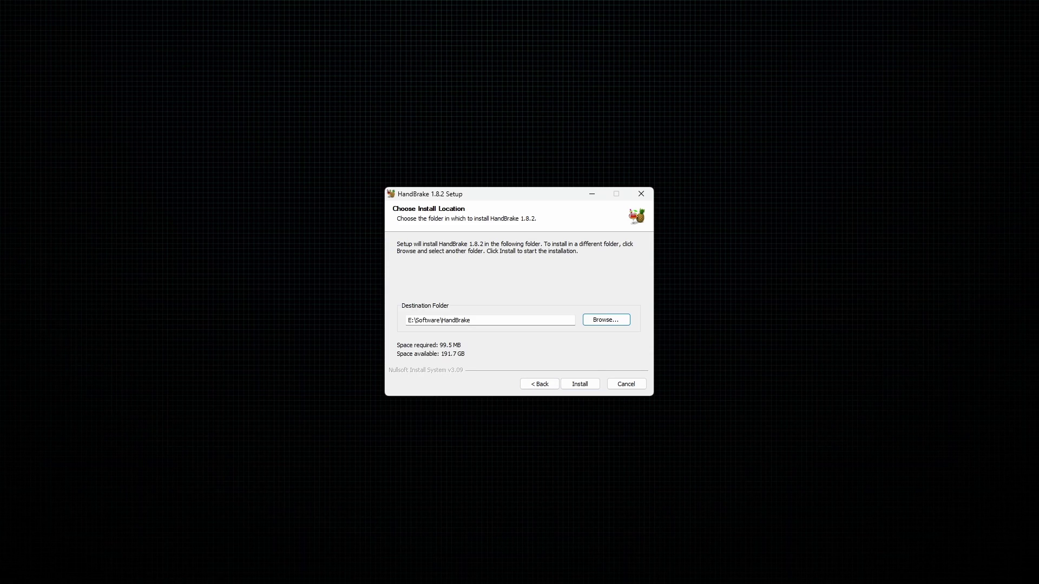
{"action": "key", "text": "Return"}
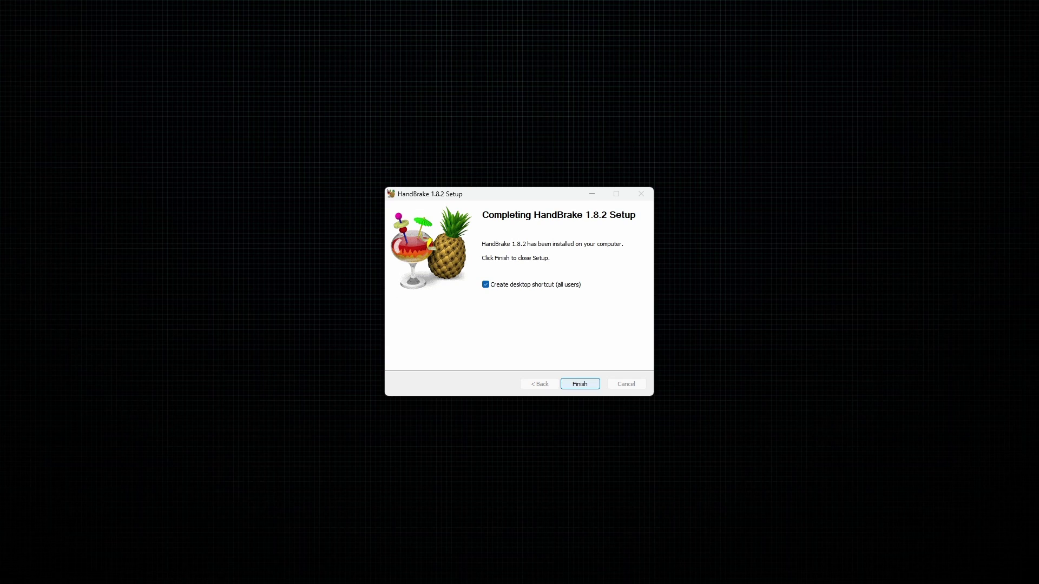
{"action": "key", "text": "Return"}
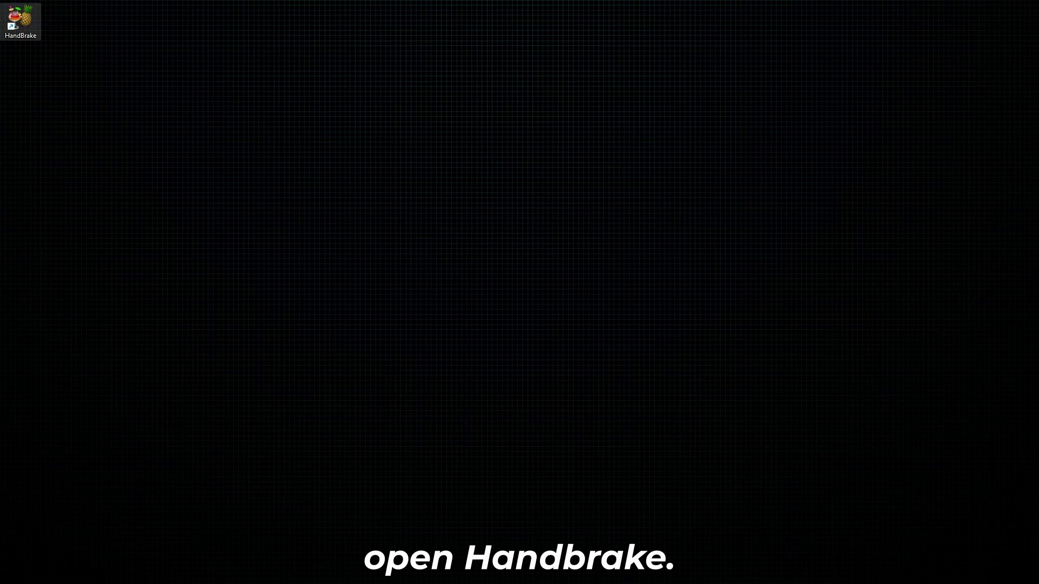
- Launch HandBrake and set its theme to Use Dark in the general preferences
{"action": "key", "text": "Return"}
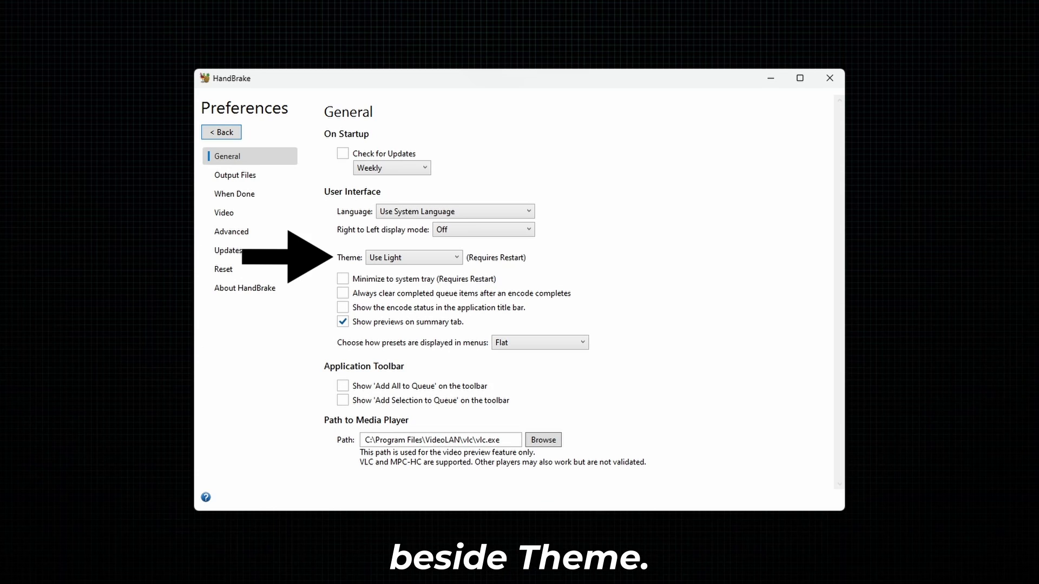
{"action": "left_click", "coordinate": [414, 258]}
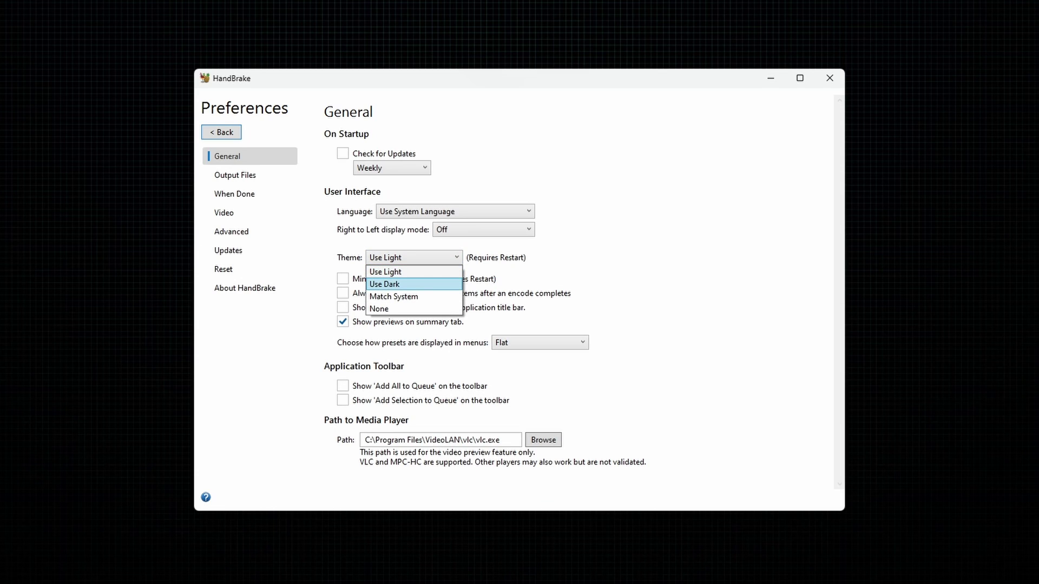
{"action": "key", "text": "Return"}
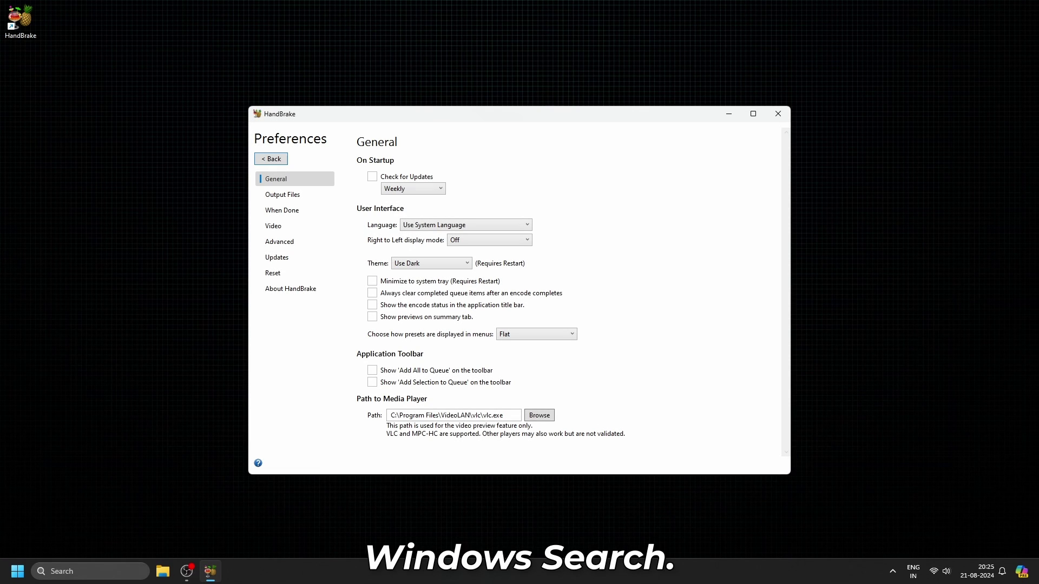
- Search Windows for "windows media" and open the file location of Windows Media Player Legacy
{"action": "key", "text": "super+s"}
{"action": "type", "text": "wi"}
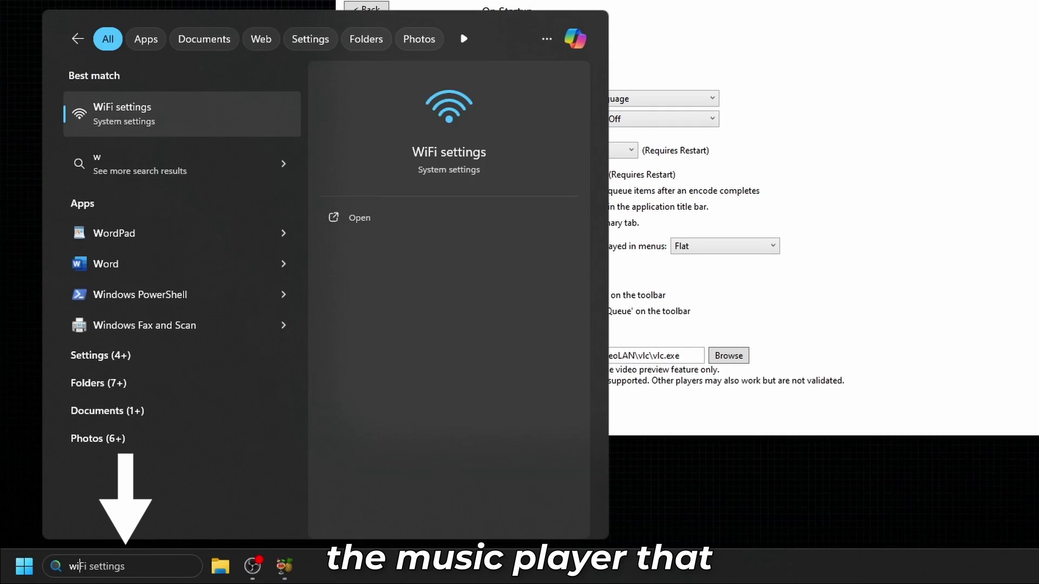
{"action": "type", "text": "ndows media"}
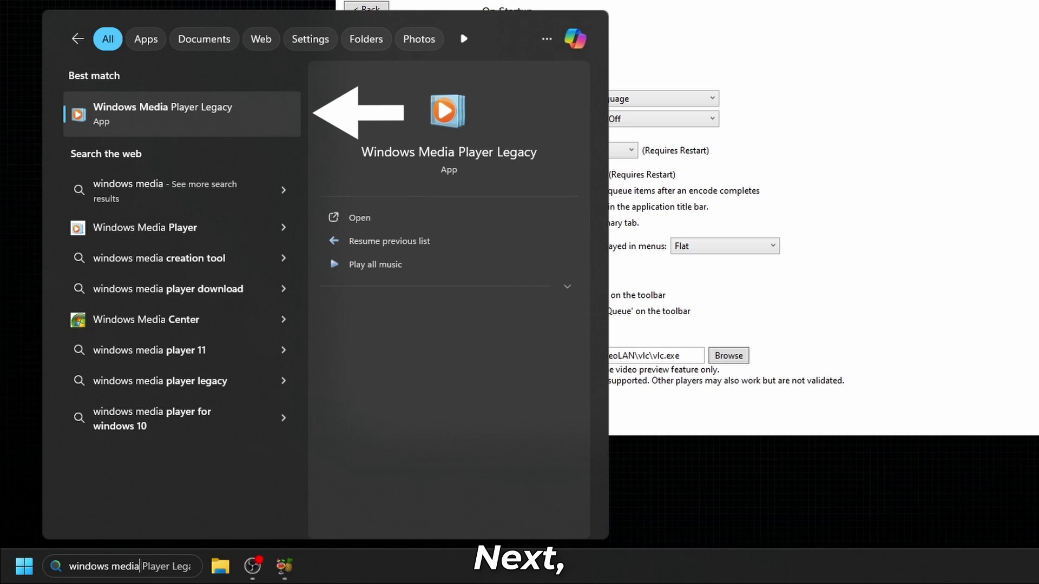
{"action": "right_click", "coordinate": [177, 110]}
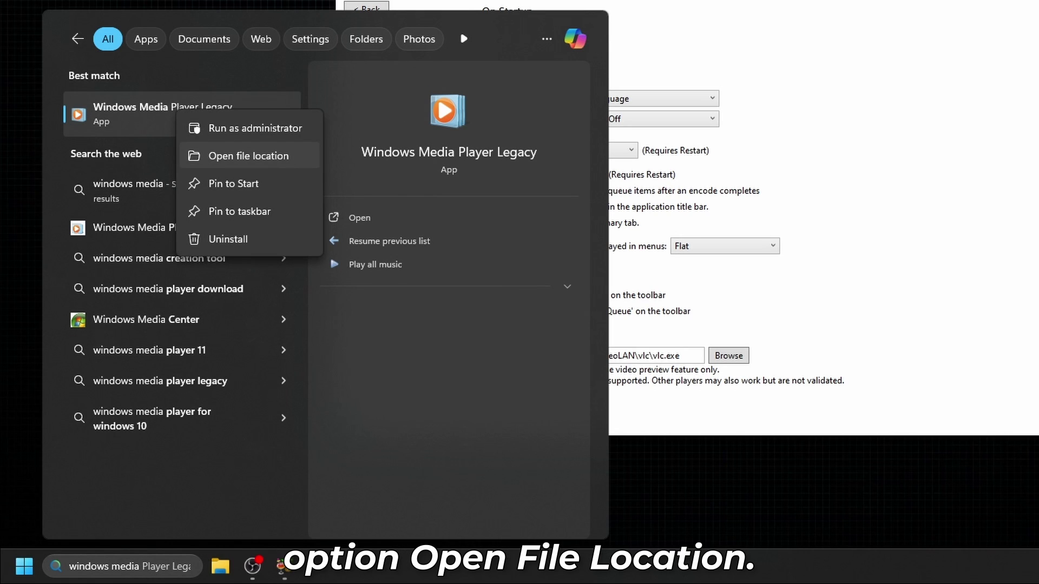
{"action": "left_click", "coordinate": [249, 156]}
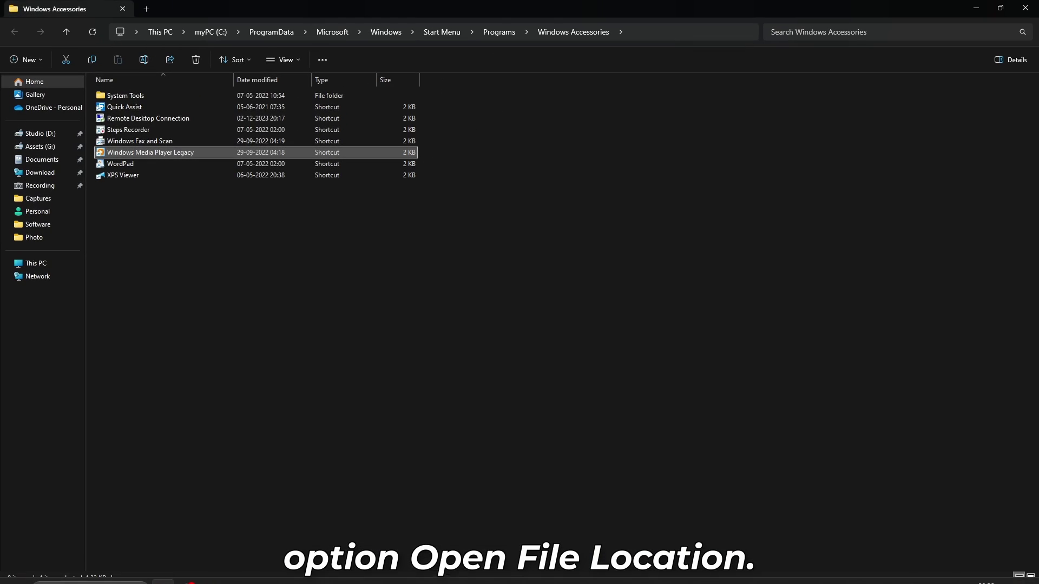
- Copy the full folder path of the Windows Accessories folder
{"action": "left_click", "coordinate": [690, 32]}
{"action": "key", "text": "super+c"}
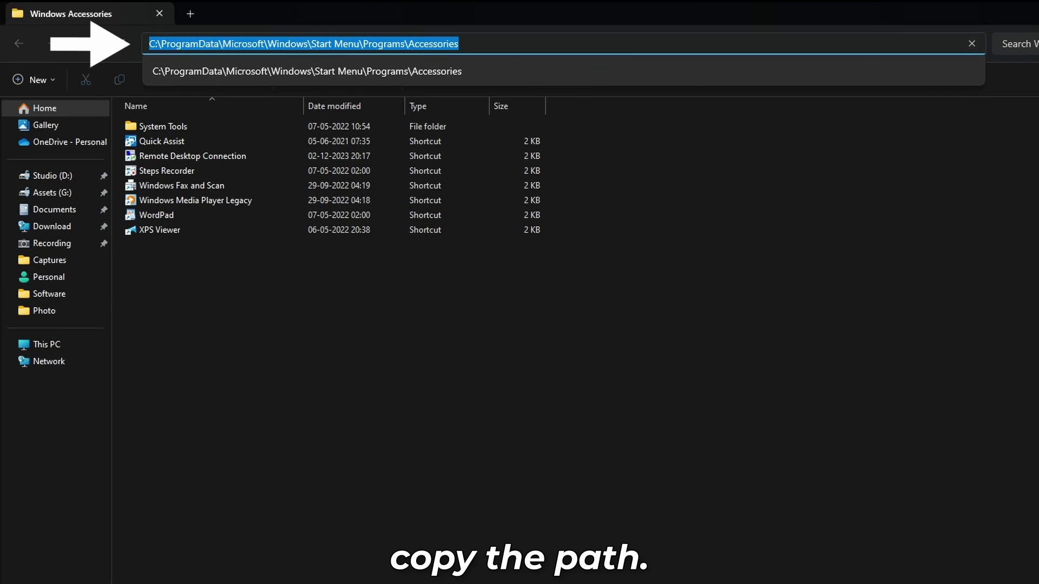
{"action": "right_click", "coordinate": [343, 33]}
{"action": "left_click", "coordinate": [487, 81]}
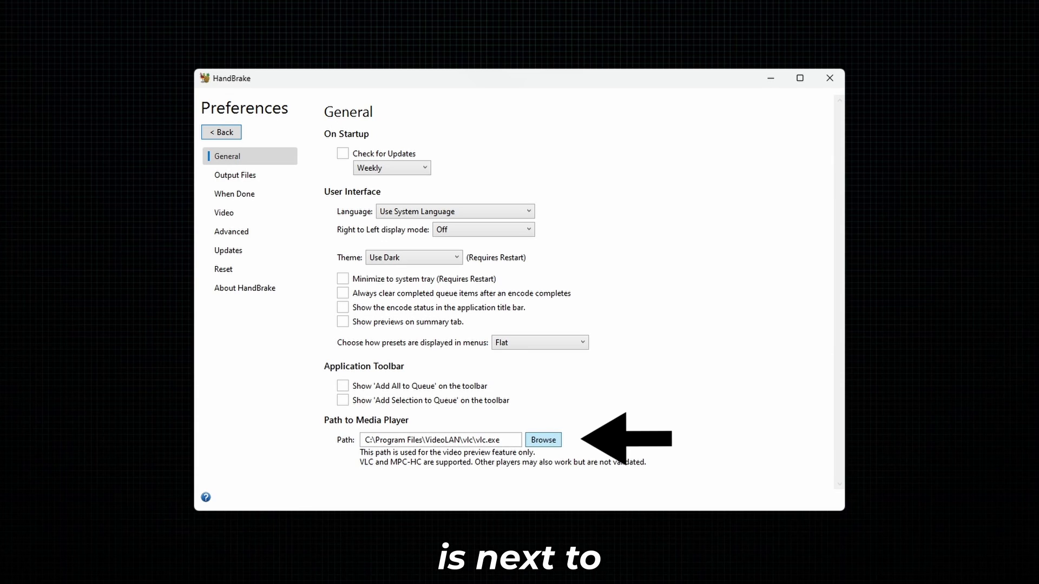
- Set HandBrake's media player path to Windows Media Player Legacy, using the copied folder path to locate it
{"action": "left_click", "coordinate": [543, 440]}
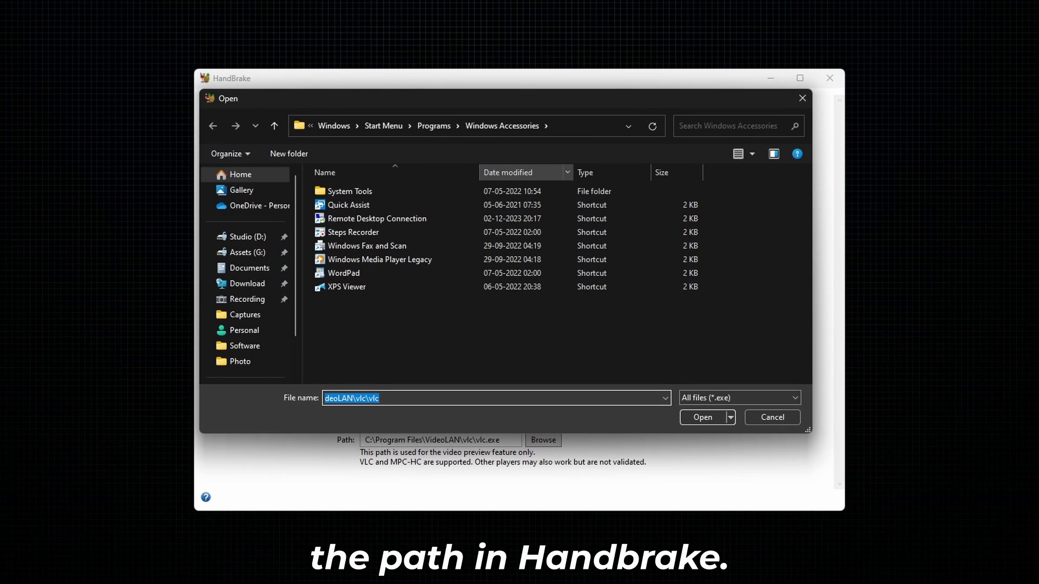
{"action": "left_click", "coordinate": [567, 127]}
{"action": "right_click", "coordinate": [567, 127]}
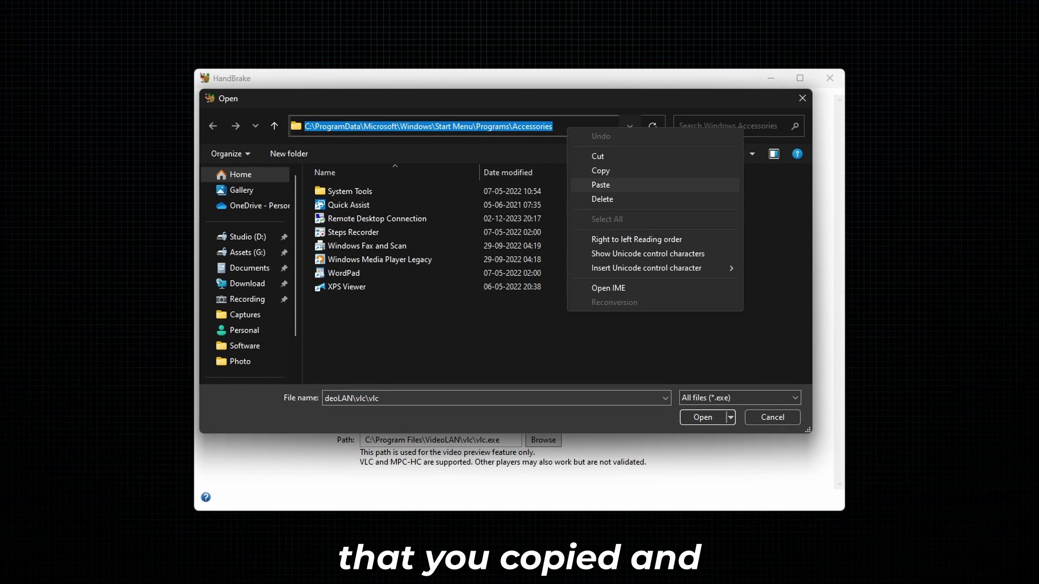
{"action": "left_click", "coordinate": [600, 185]}
{"action": "left_click", "coordinate": [389, 260]}
{"action": "left_click", "coordinate": [703, 417]}
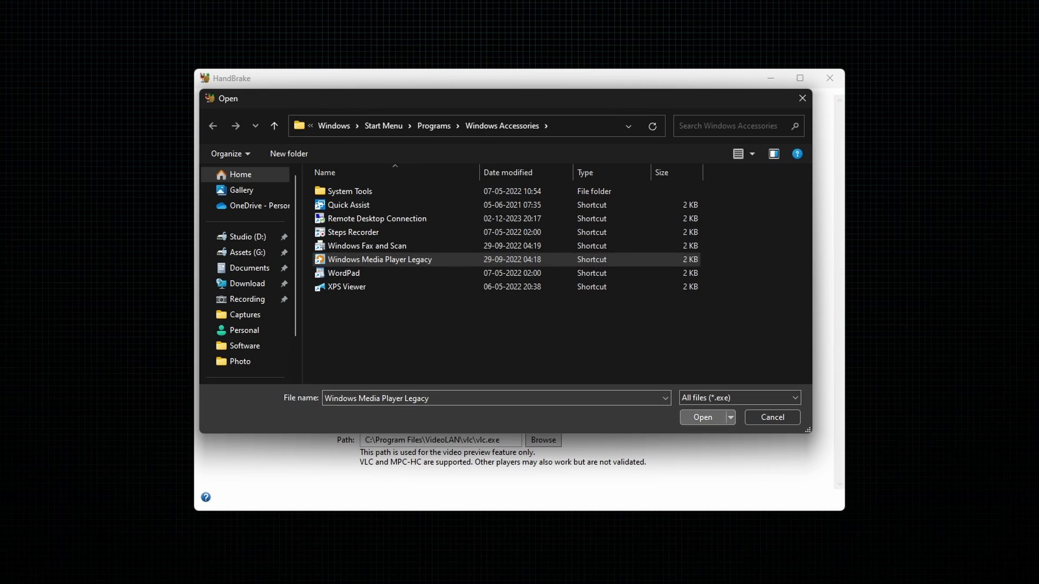
{"action": "key", "text": "Return"}
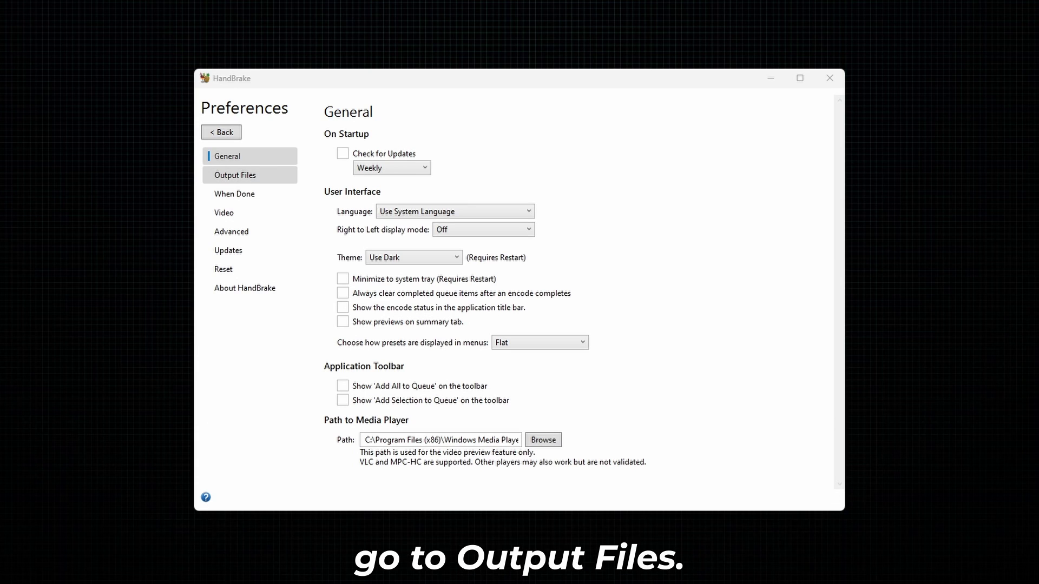
- Set the default path for output files to the Encoded folder inside Download
{"action": "left_click", "coordinate": [249, 175]}
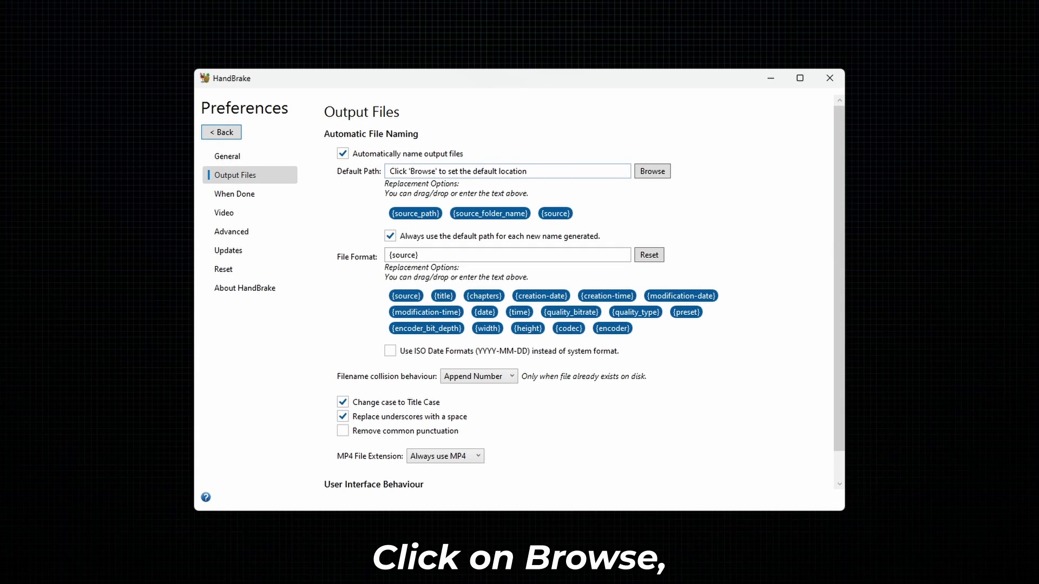
{"action": "left_click", "coordinate": [652, 171]}
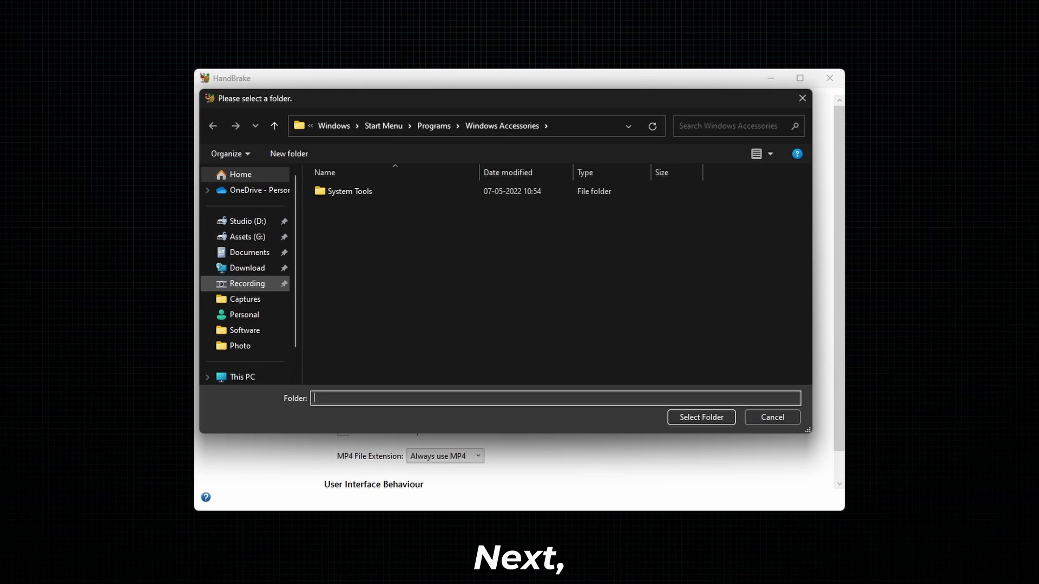
{"action": "left_click", "coordinate": [247, 269]}
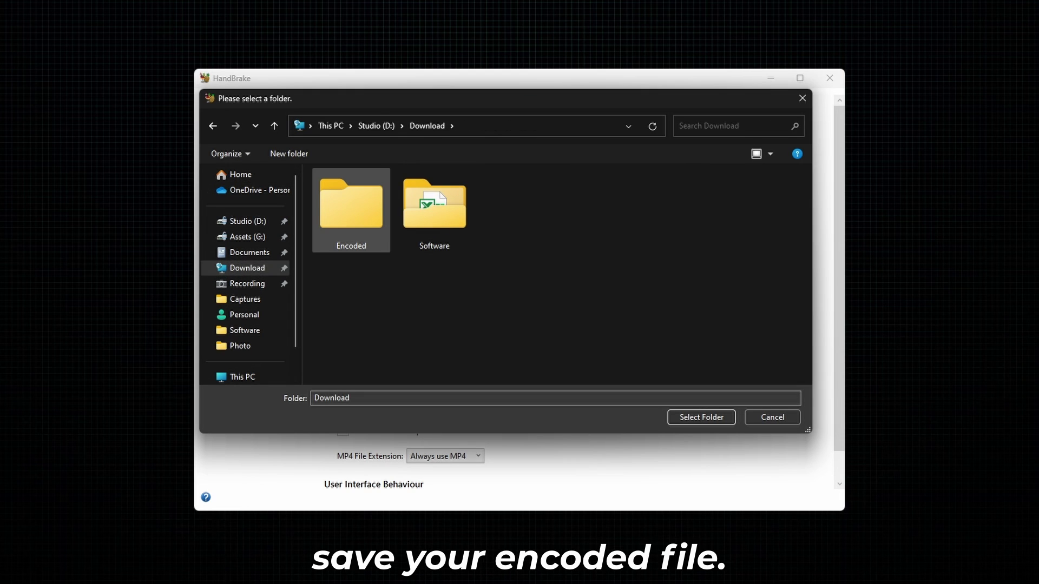
{"action": "left_click", "coordinate": [344, 217]}
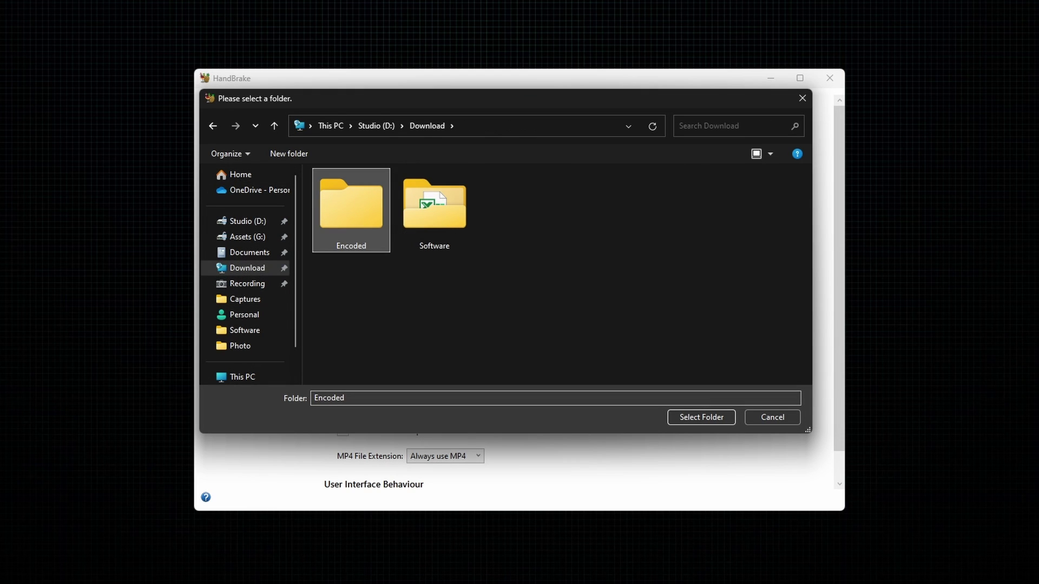
{"action": "left_click", "coordinate": [702, 417]}
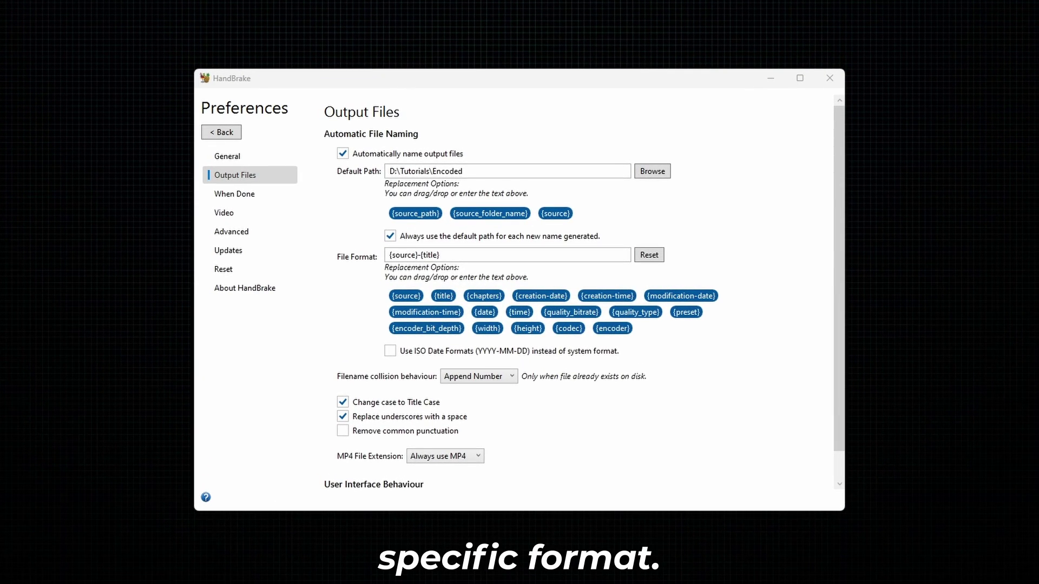
- Append the {preset}, {codec} and {encoder} placeholders to the output file name format
{"action": "left_click", "coordinate": [441, 255]}
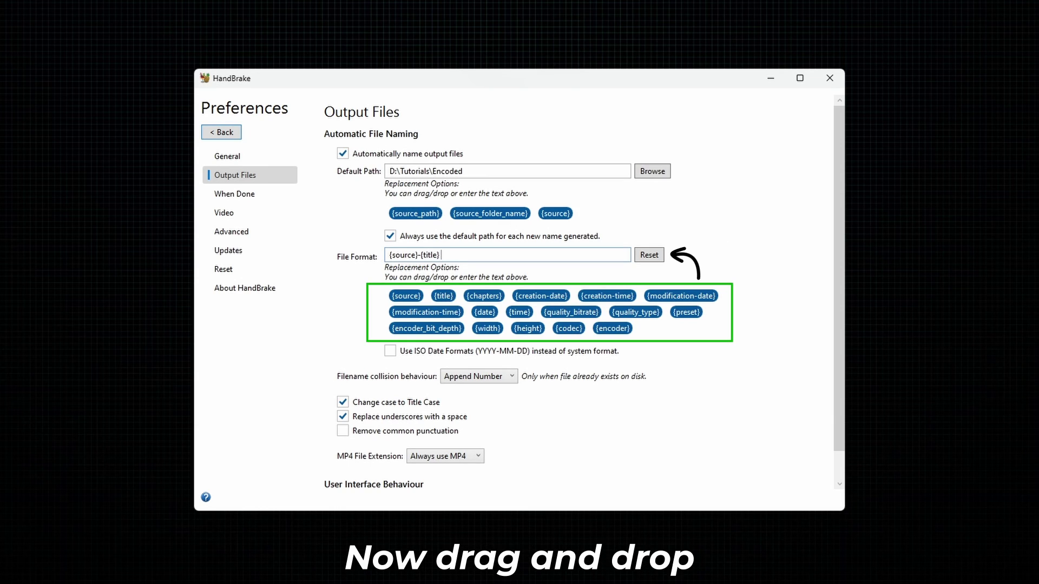
{"action": "left_click_drag", "start_coordinate": [686, 313], "coordinate": [441, 255]}
{"action": "left_click", "coordinate": [469, 254]}
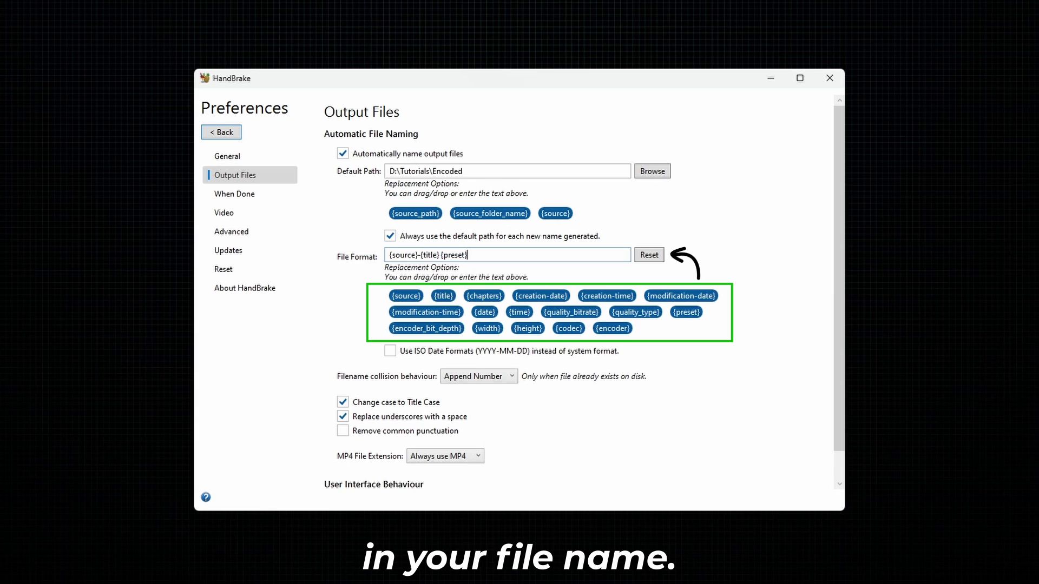
{"action": "left_click_drag", "start_coordinate": [568, 329], "coordinate": [481, 255]}
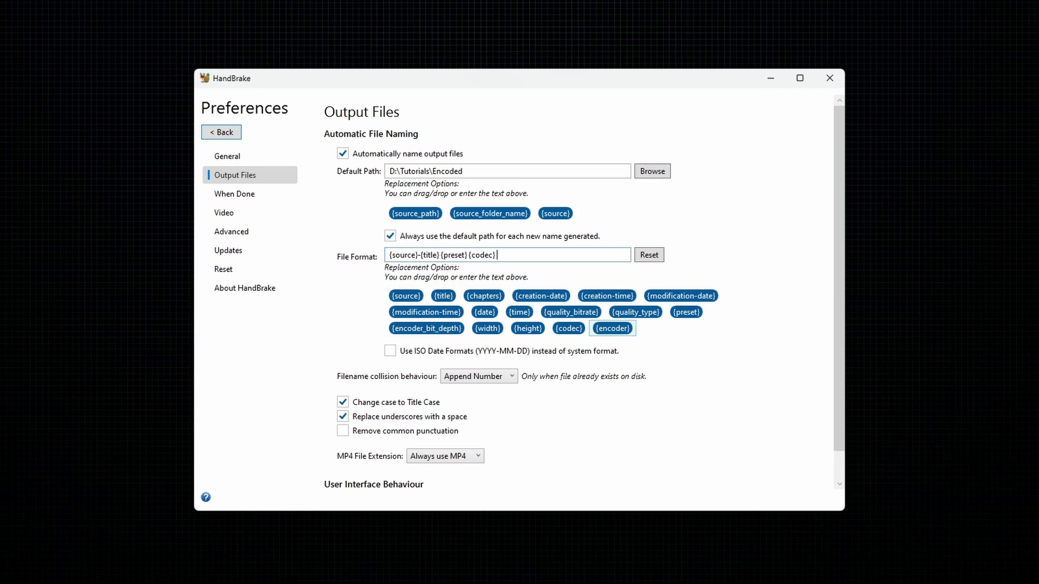
{"action": "left_click_drag", "start_coordinate": [612, 329], "coordinate": [514, 255]}
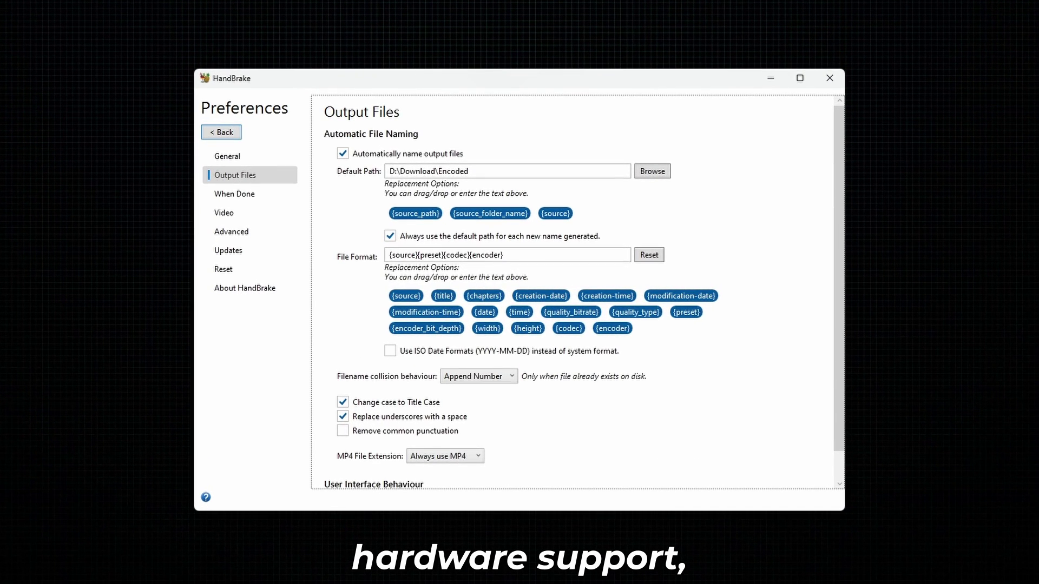
- Review the Video, Advanced and Reset preferences and leave the preferences
{"action": "left_click", "coordinate": [249, 213]}
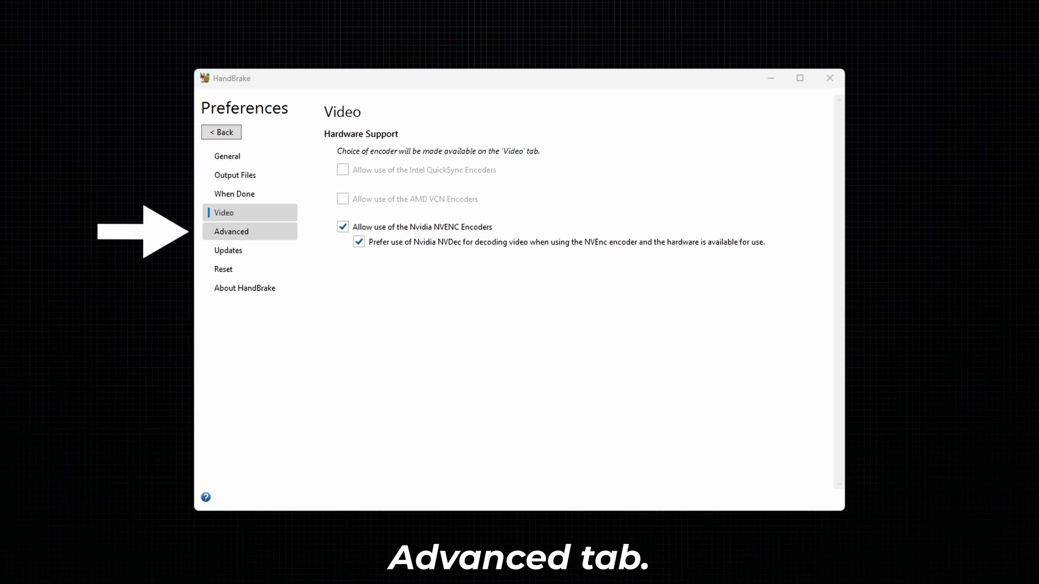
{"action": "left_click", "coordinate": [249, 232]}
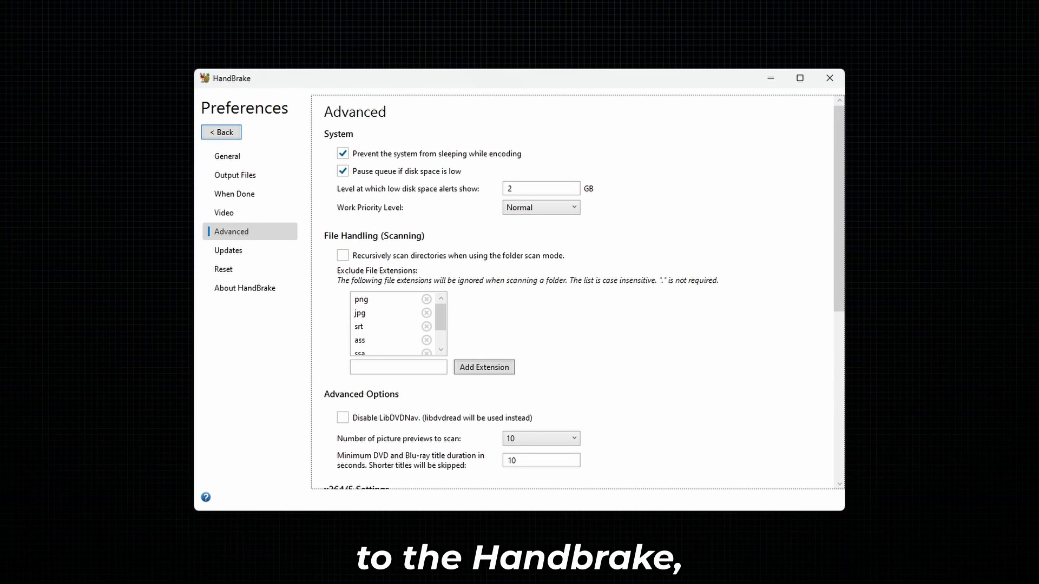
{"action": "left_click", "coordinate": [249, 269]}
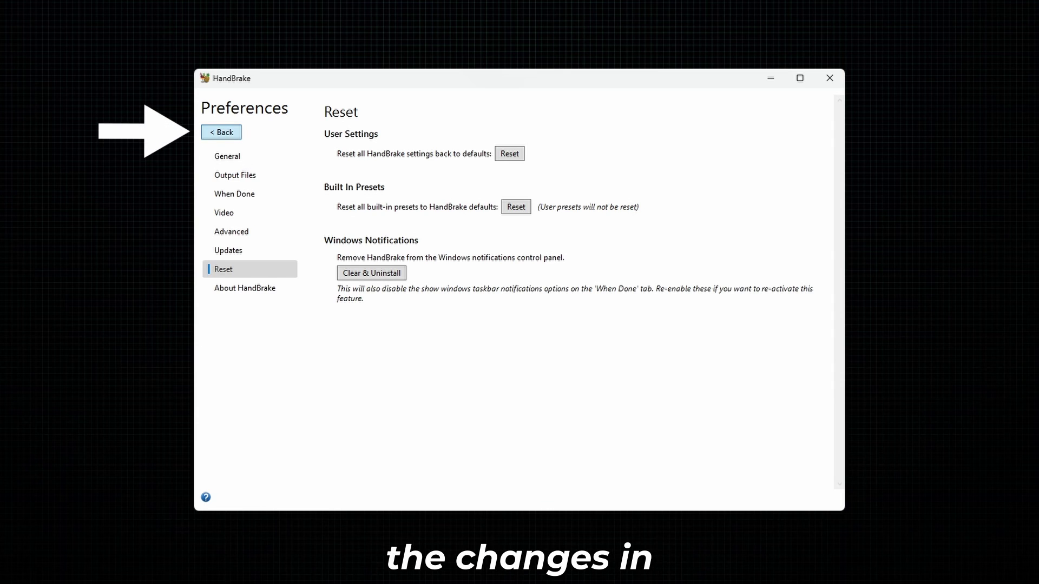
{"action": "left_click", "coordinate": [221, 133]}
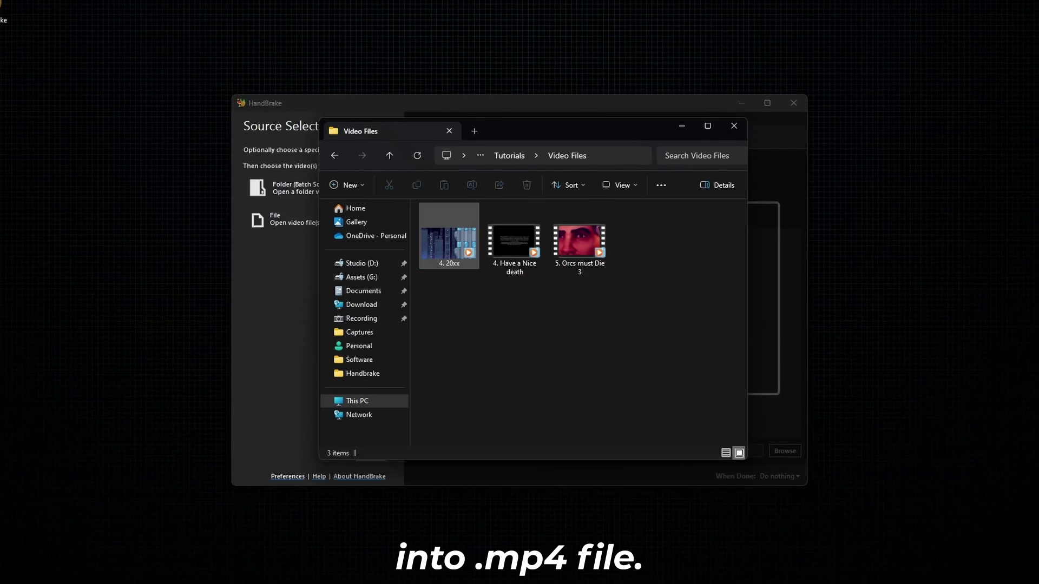
- Check the properties of the "4. 20xx" video in the Video Files folder and load it into HandBrake as the source
{"action": "right_click", "coordinate": [429, 244]}
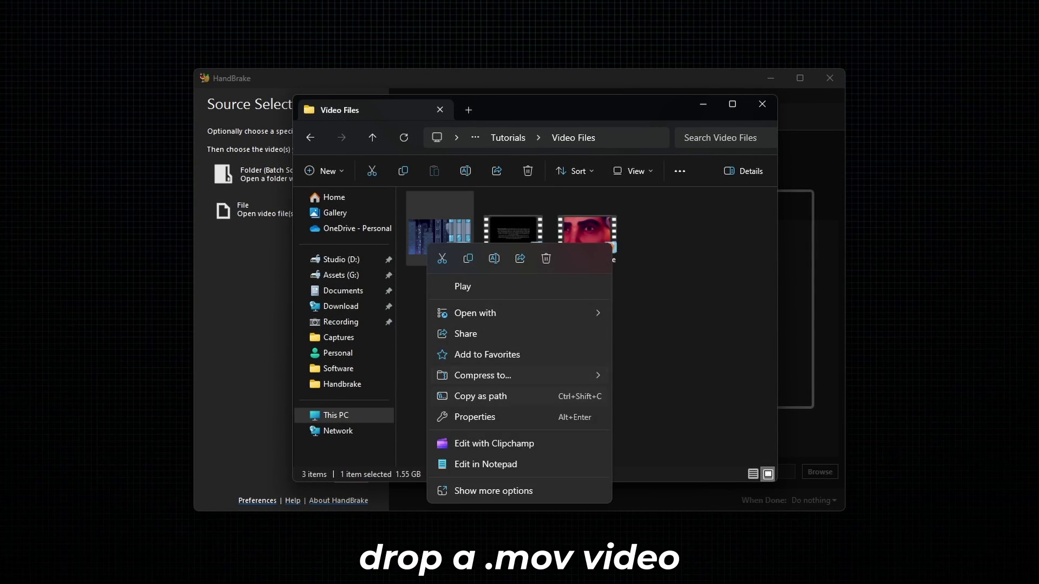
{"action": "left_click", "coordinate": [475, 417]}
{"action": "key", "text": "Escape"}
{"action": "left_click_drag", "start_coordinate": [439, 239], "coordinate": [803, 341]}
{"action": "left_click", "coordinate": [803, 341]}
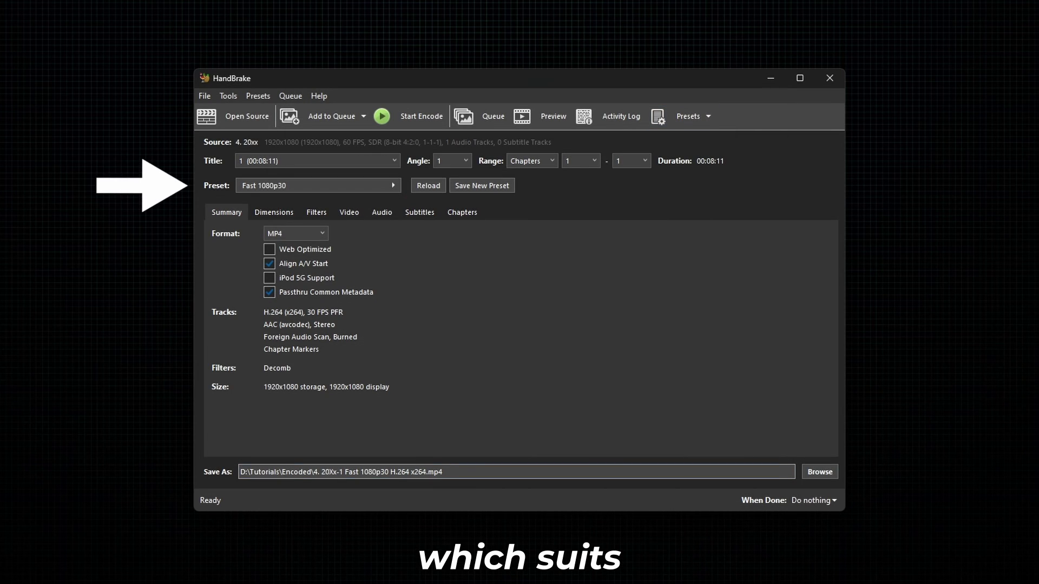
- Apply the Very Fast 1080p30 preset, choose the MP4 format and start encoding the video
{"action": "left_click", "coordinate": [319, 186]}
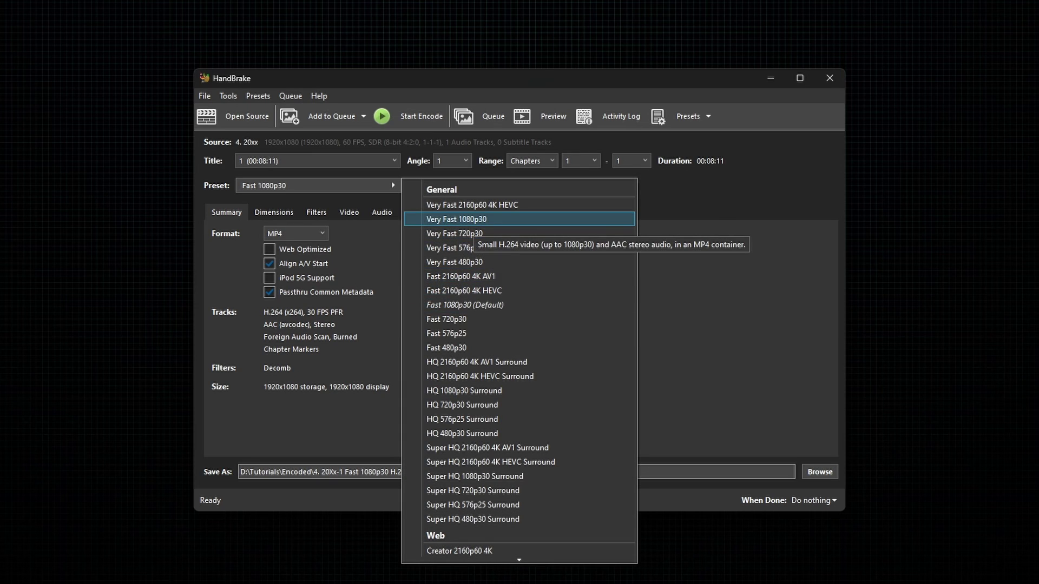
{"action": "left_click", "coordinate": [456, 219]}
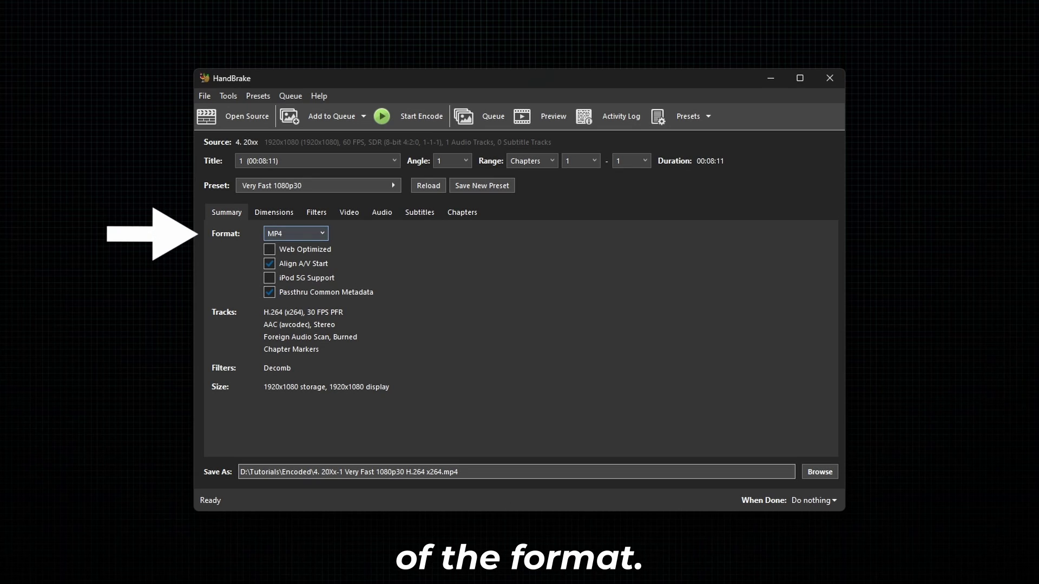
{"action": "left_click", "coordinate": [296, 234]}
{"action": "left_click", "coordinate": [296, 247]}
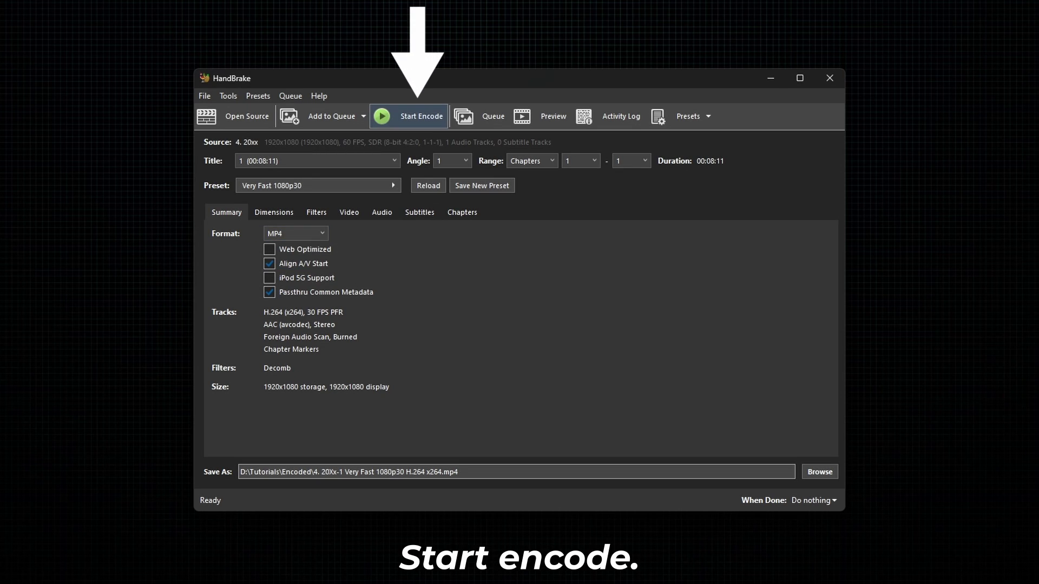
{"action": "left_click", "coordinate": [411, 116]}
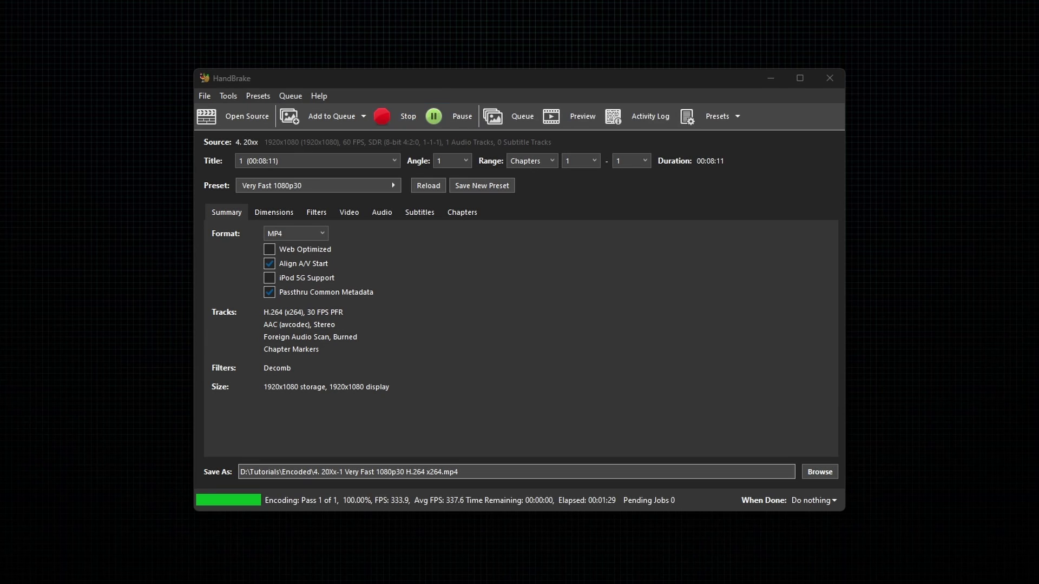
- Switch to the Encoded folder in File Explorer and view the properties of the encoded 20XX video
{"action": "key", "text": "alt+Tab"}
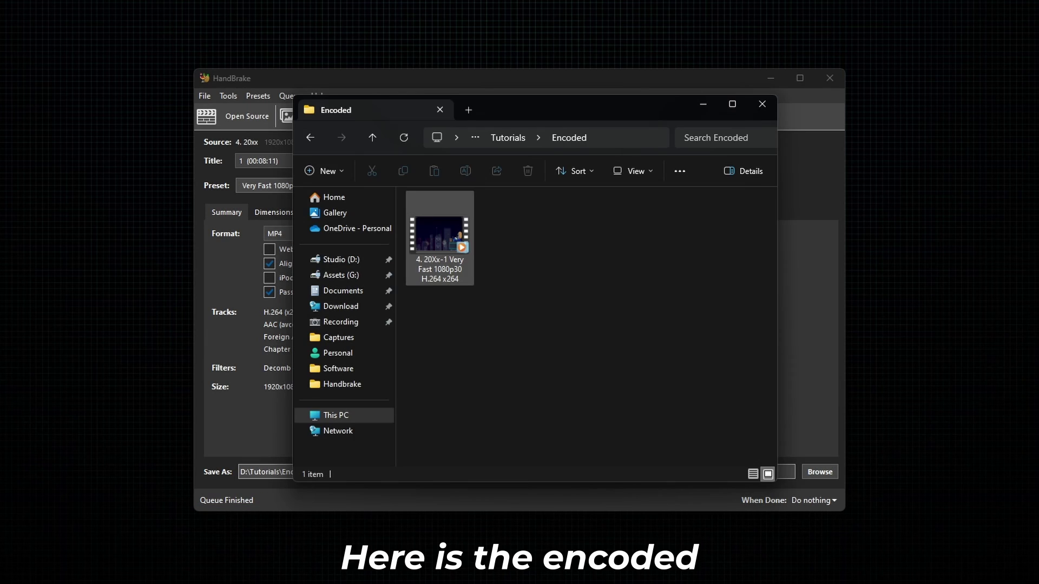
{"action": "right_click", "coordinate": [436, 233]}
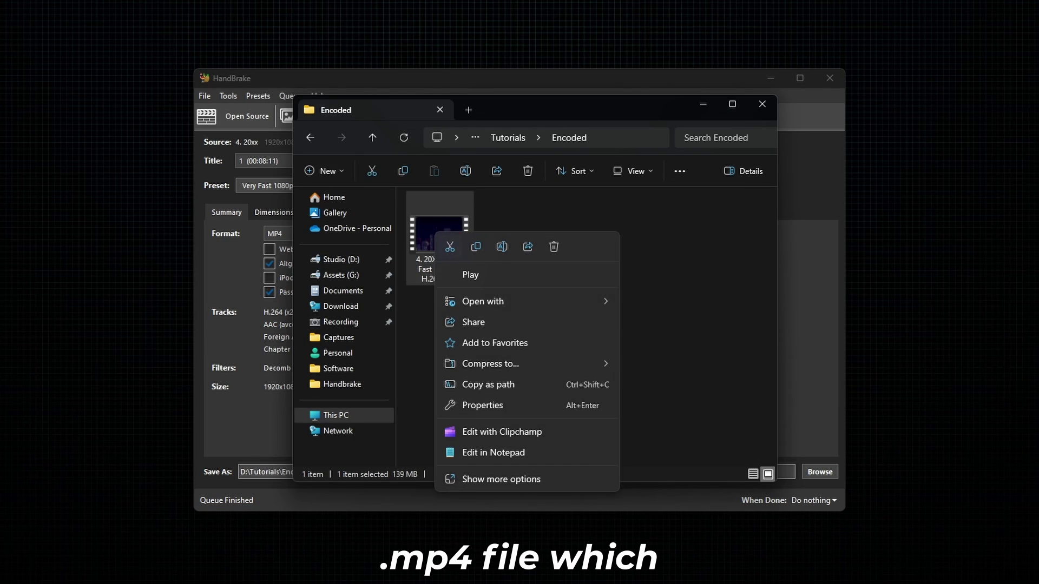
{"action": "left_click", "coordinate": [482, 405]}
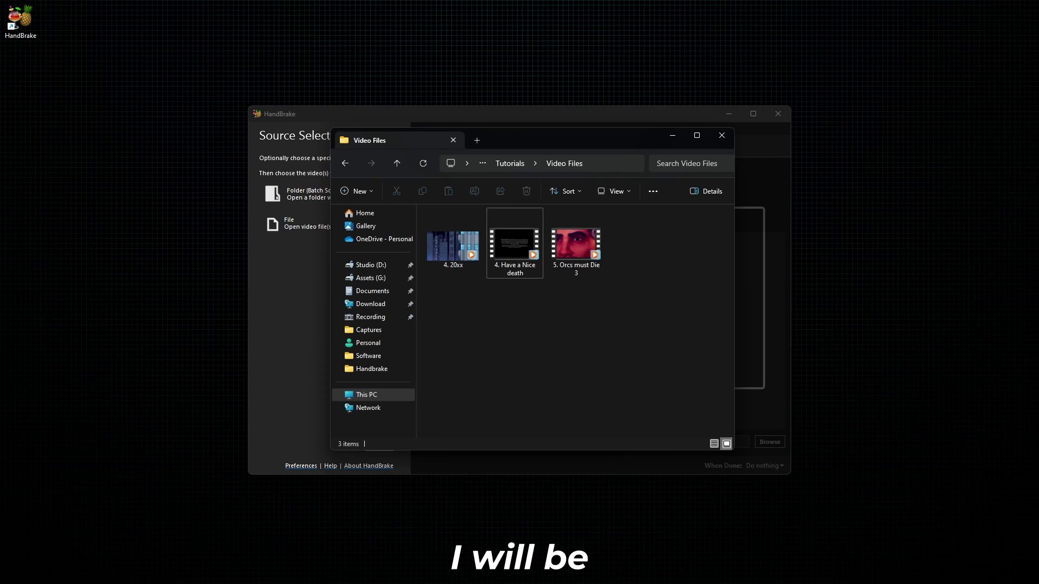
- Check the properties of the "4. Have a Nice death" video in the Video Files folder and load it into HandBrake as the source
{"action": "left_click", "coordinate": [514, 248]}
{"action": "right_click", "coordinate": [514, 268]}
{"action": "left_click", "coordinate": [553, 412]}
{"action": "left_click_drag", "start_coordinate": [515, 246], "coordinate": [757, 298]}
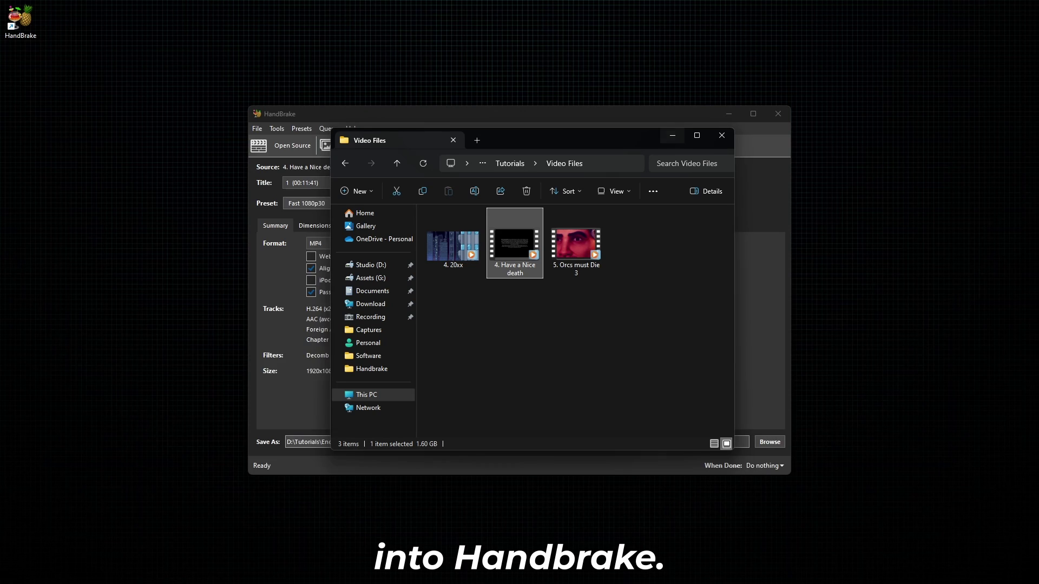
{"action": "left_click", "coordinate": [673, 136]}
- Apply the Fast 720p30 preset and set the video framerate to Same as source
{"action": "left_click", "coordinate": [319, 186]}
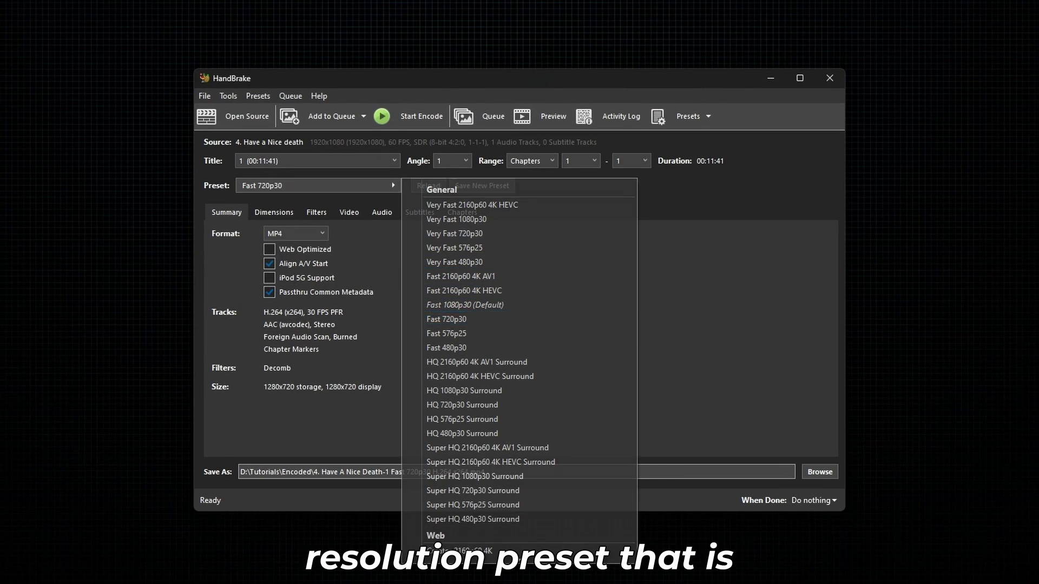
{"action": "left_click", "coordinate": [465, 319]}
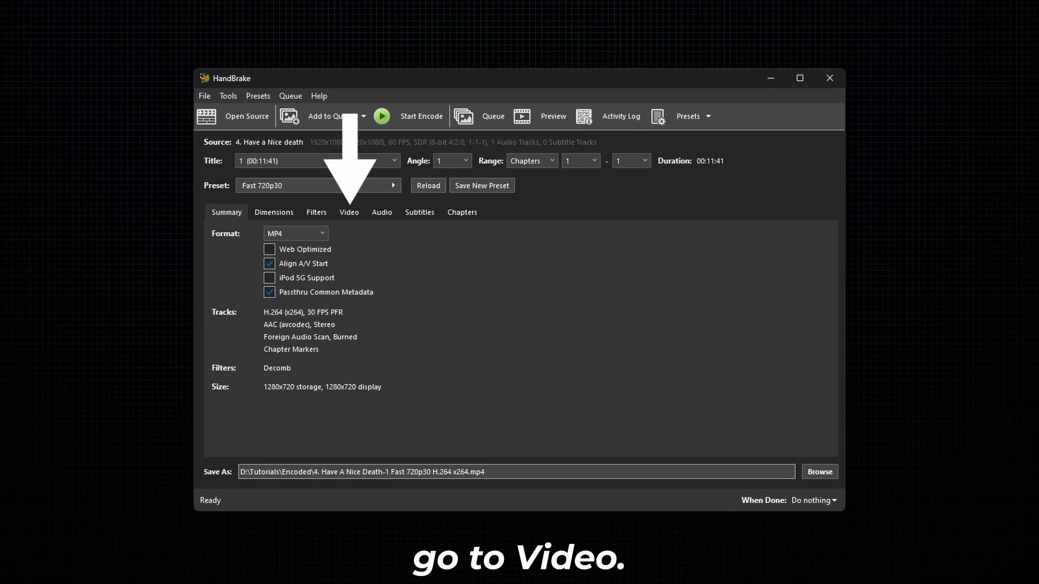
{"action": "left_click", "coordinate": [349, 212]}
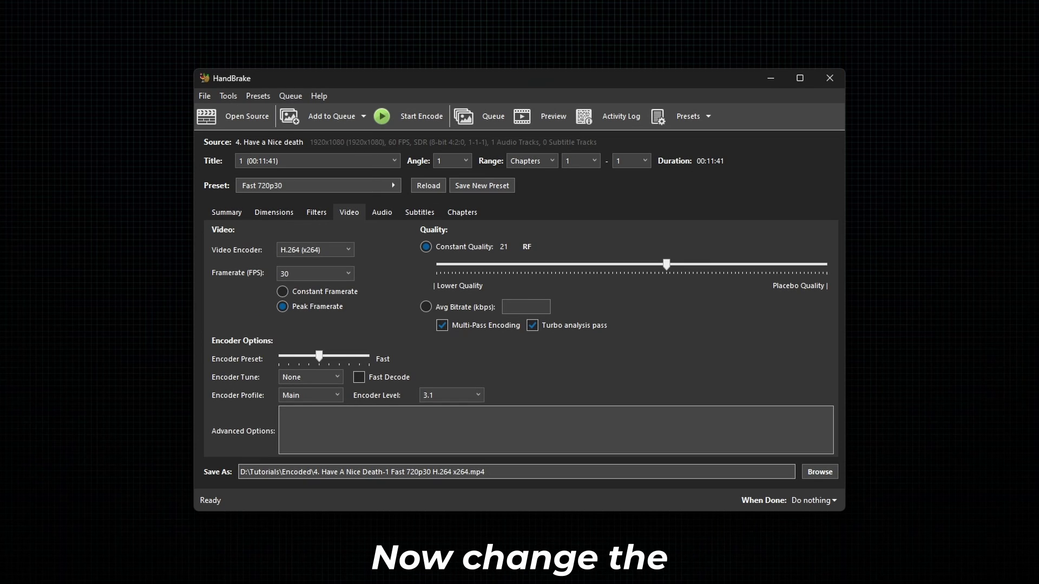
{"action": "left_click", "coordinate": [315, 274]}
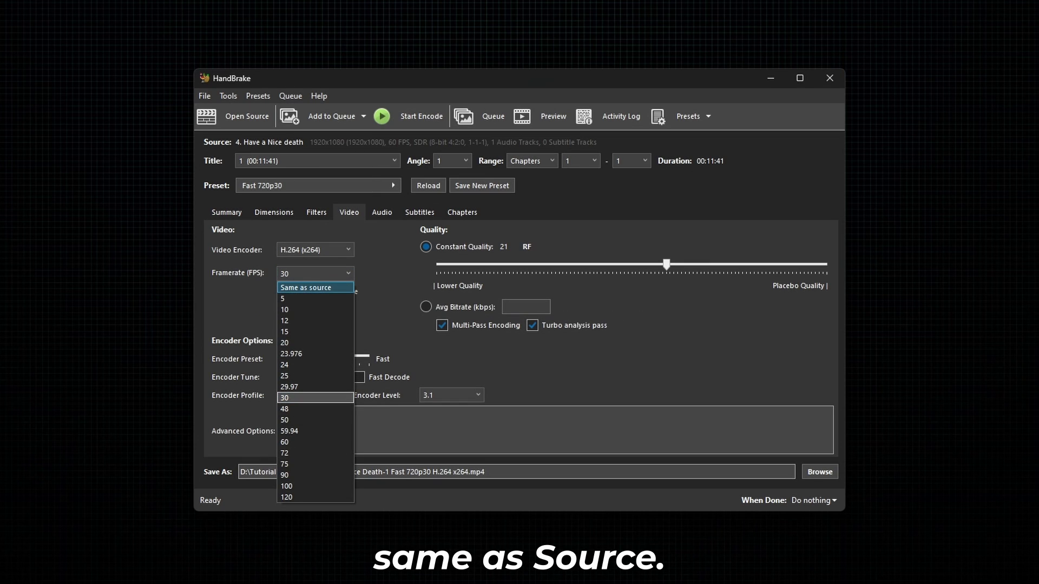
{"action": "left_click", "coordinate": [316, 288]}
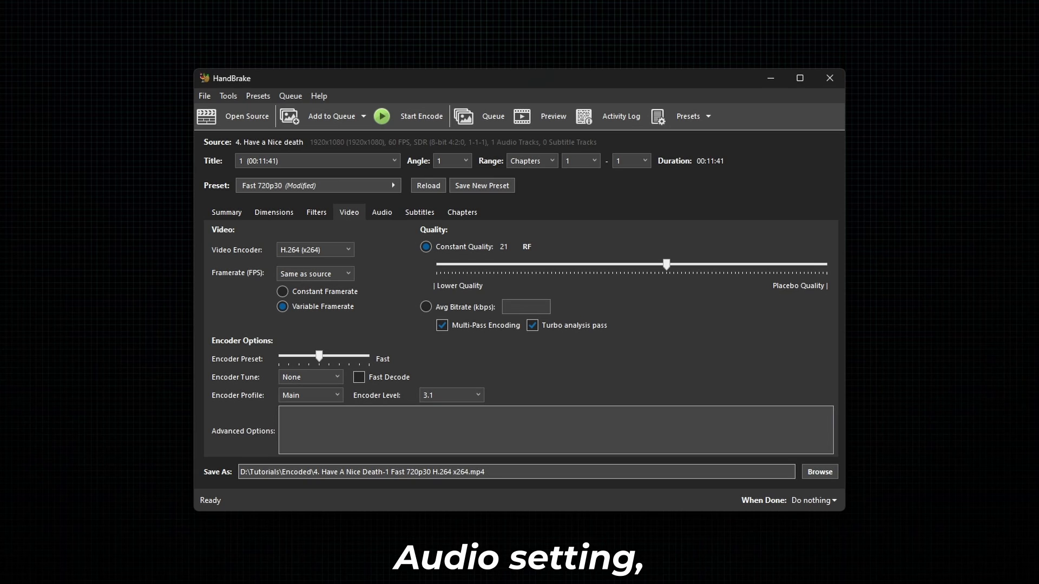
- Set the audio track to bitrate 256, Stereo mixdown and samplerate 48, and start the encode
{"action": "left_click", "coordinate": [382, 213]}
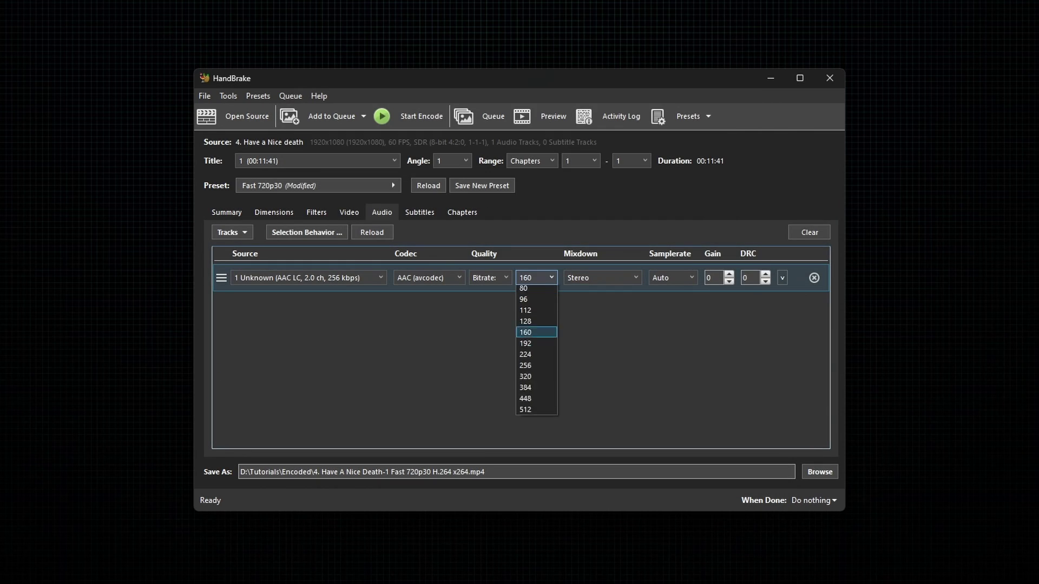
{"action": "left_click", "coordinate": [537, 380]}
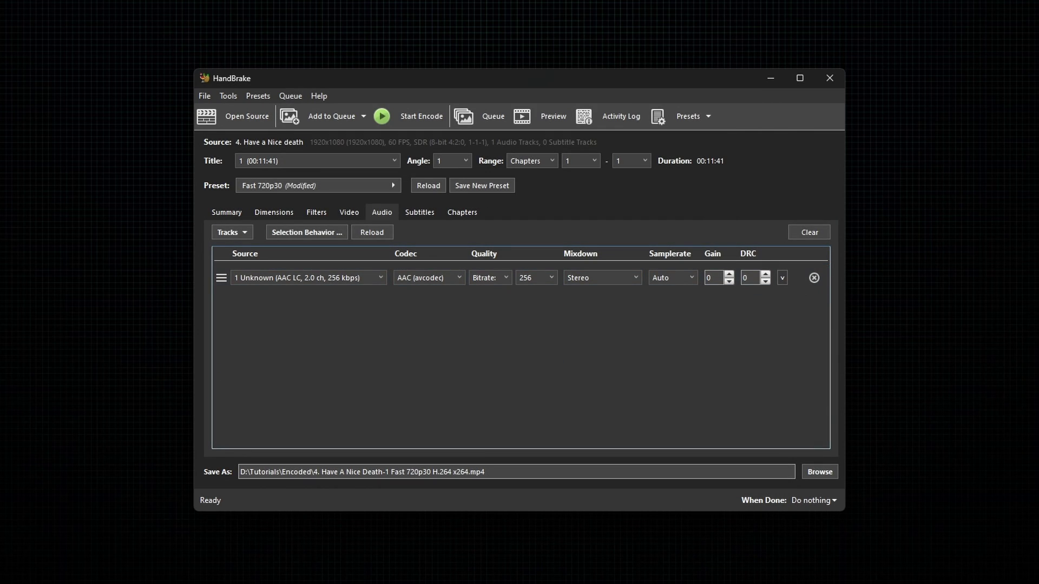
{"action": "left_click", "coordinate": [603, 278]}
{"action": "left_click", "coordinate": [595, 324]}
{"action": "key", "text": "Tab"}
{"action": "key", "text": "alt+Down"}
{"action": "key", "text": "Down"}
{"action": "key", "text": "Return"}
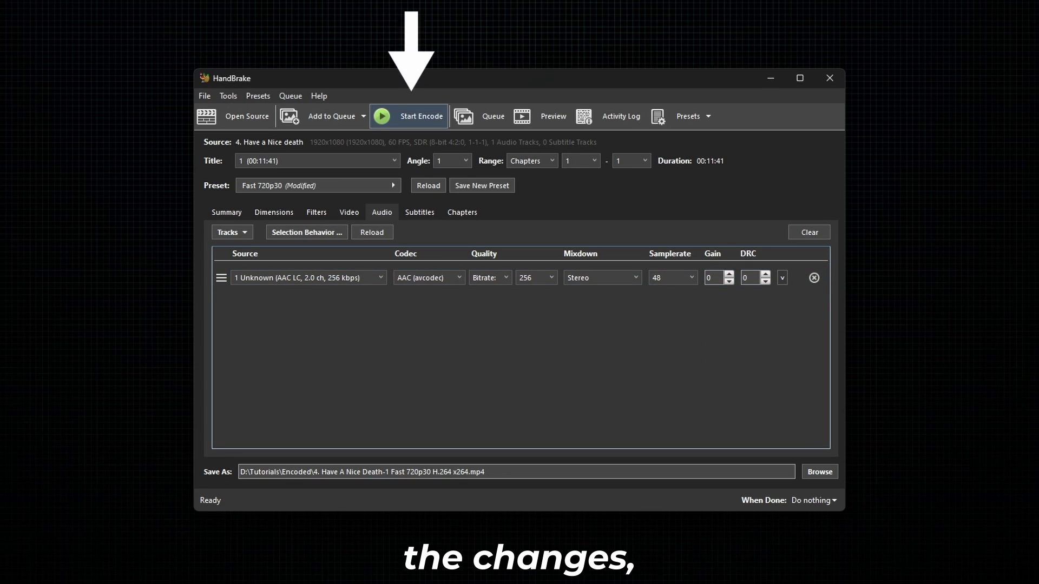
{"action": "key", "text": "ctrl+e"}
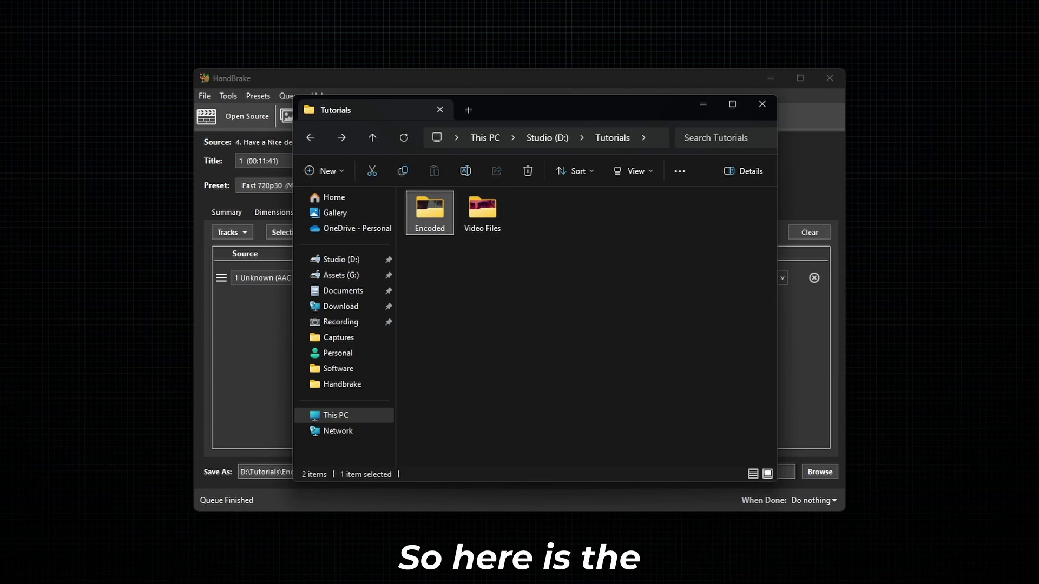
- Open the Encoded folder and view the properties of the encoded "4. Have A Nice Death" video
{"action": "key", "text": "Return"}
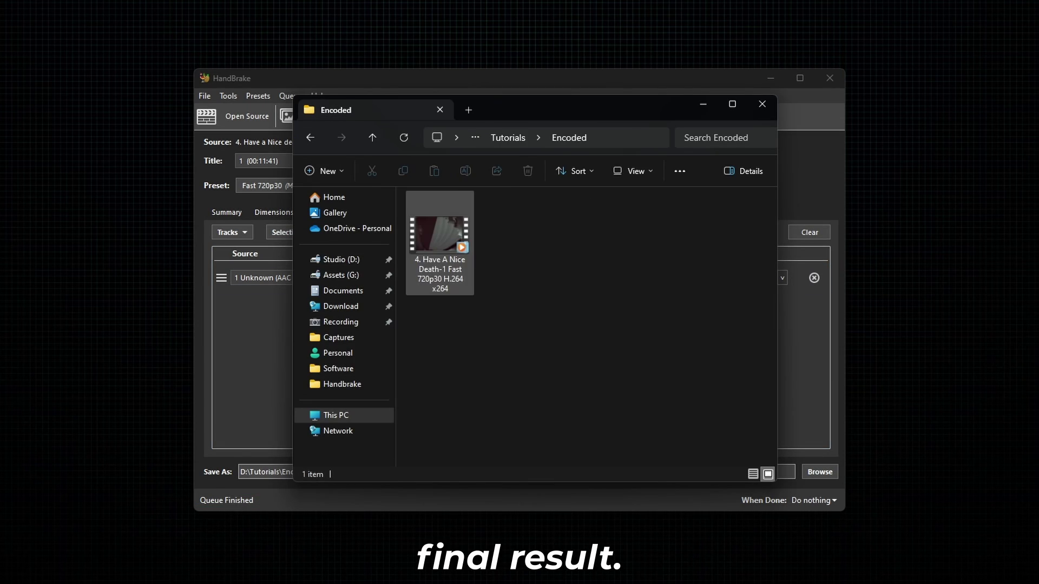
{"action": "right_click", "coordinate": [432, 227]}
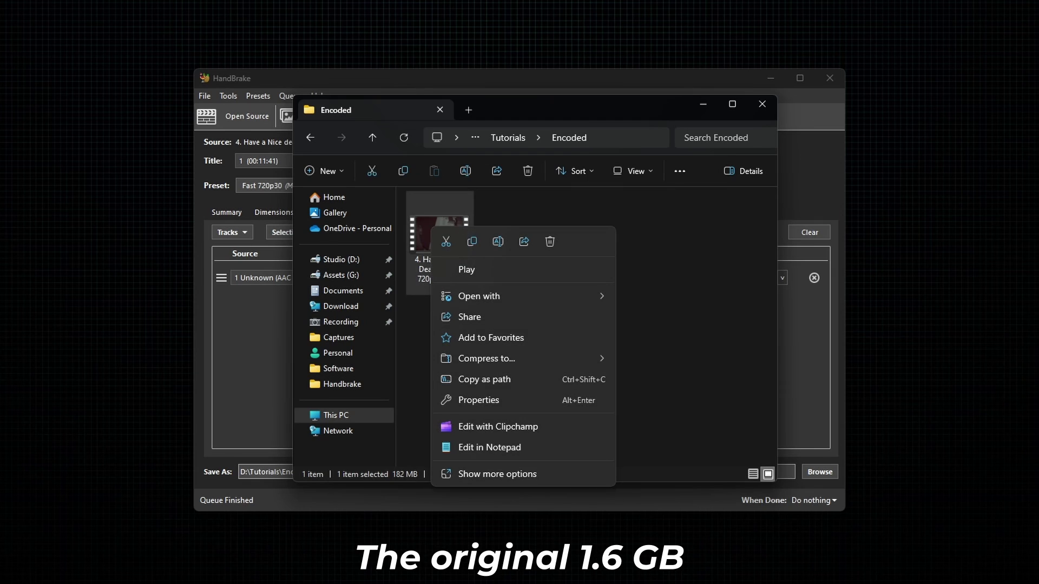
{"action": "key", "text": "Down"}
{"action": "key", "text": "Down"}
{"action": "key", "text": "Down"}
{"action": "key", "text": "Up"}
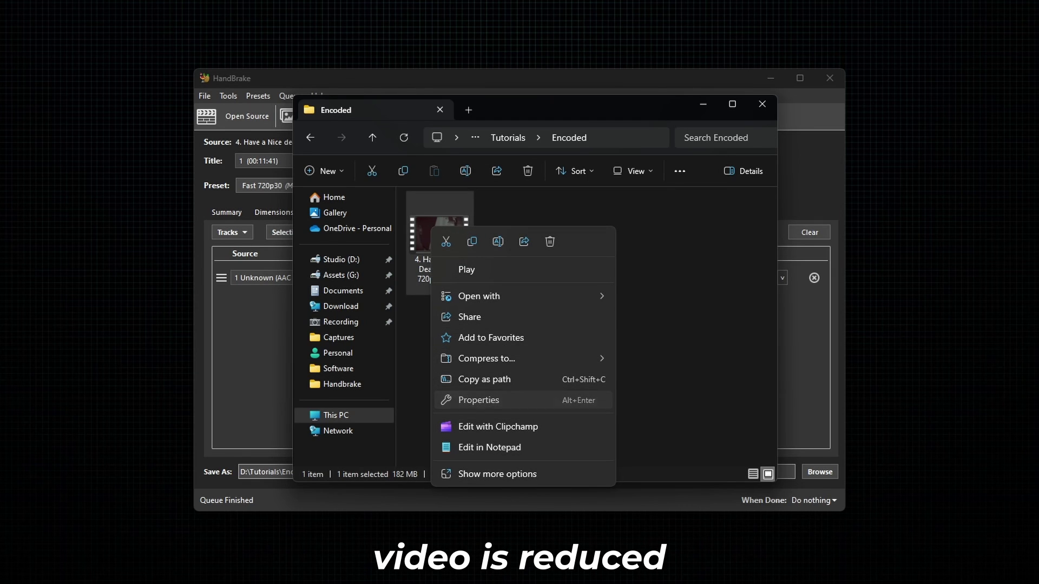
{"action": "key", "text": "Return"}
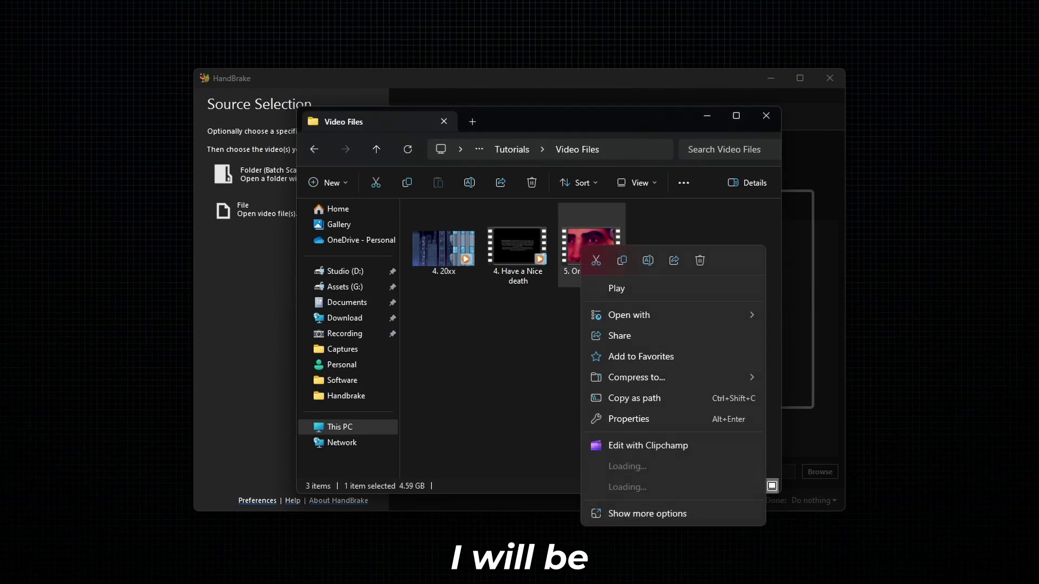
- Check the properties of the "5. Orcs must Die 3" video and load it into HandBrake as the source
{"action": "left_click", "coordinate": [629, 419]}
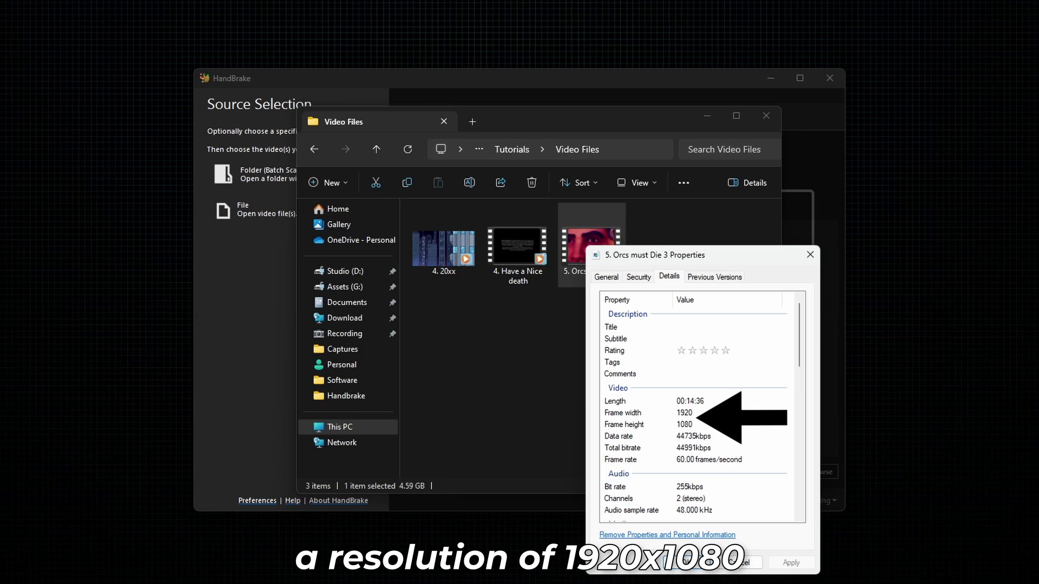
{"action": "key", "text": "Escape"}
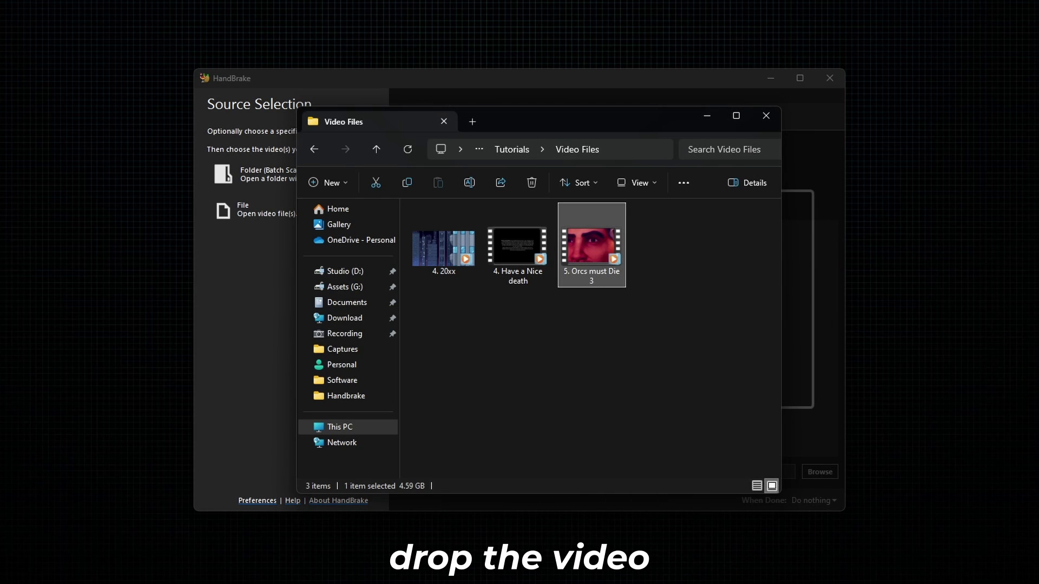
{"action": "left_click_drag", "start_coordinate": [591, 246], "coordinate": [797, 336]}
{"action": "key", "text": "alt+Tab"}
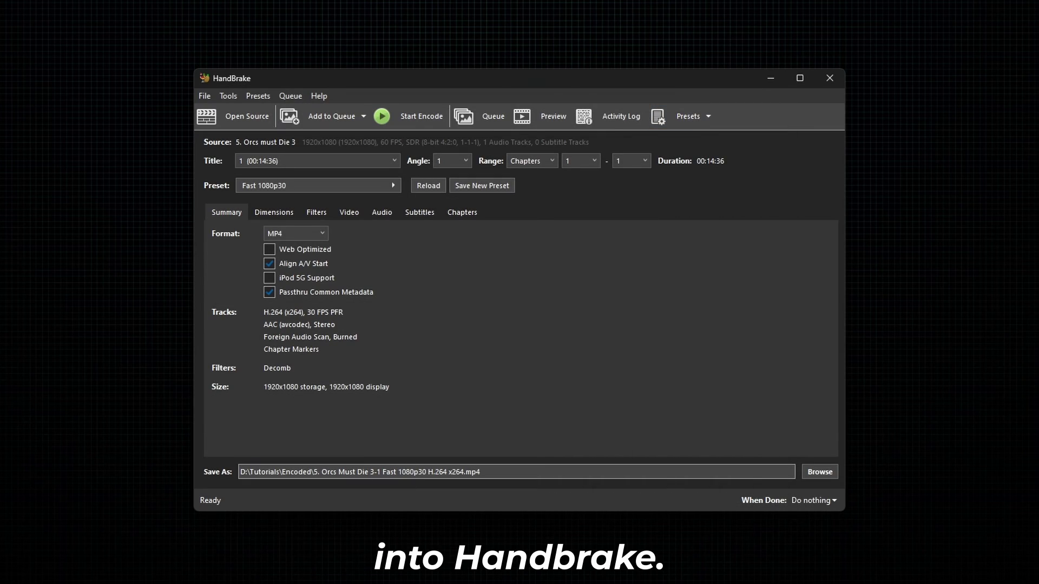
- Apply the Fast 1080p30 preset and set the video encoder to H.264 (NVEnc)
{"action": "left_click", "coordinate": [319, 186]}
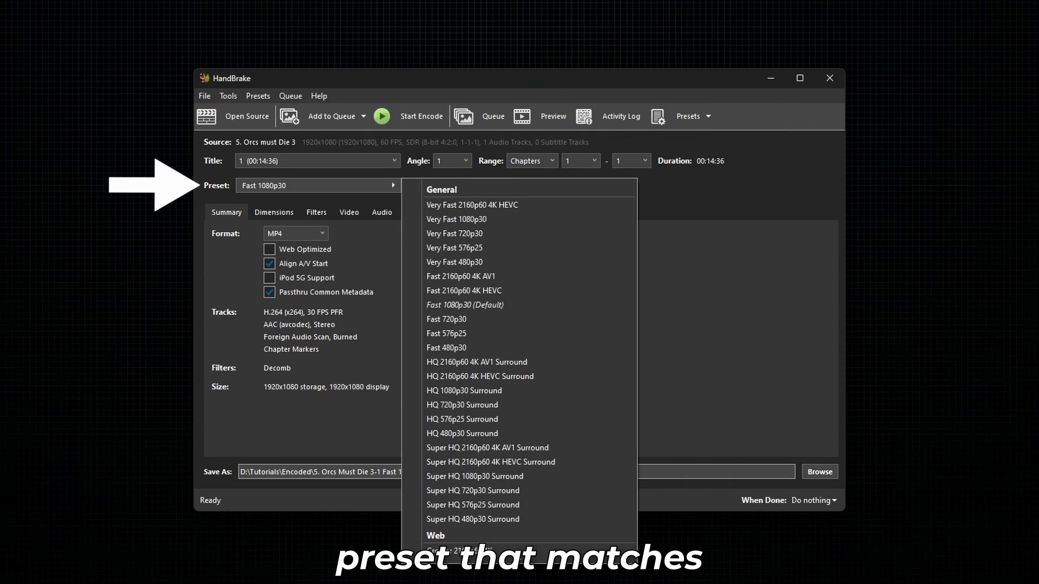
{"action": "left_click", "coordinate": [458, 306]}
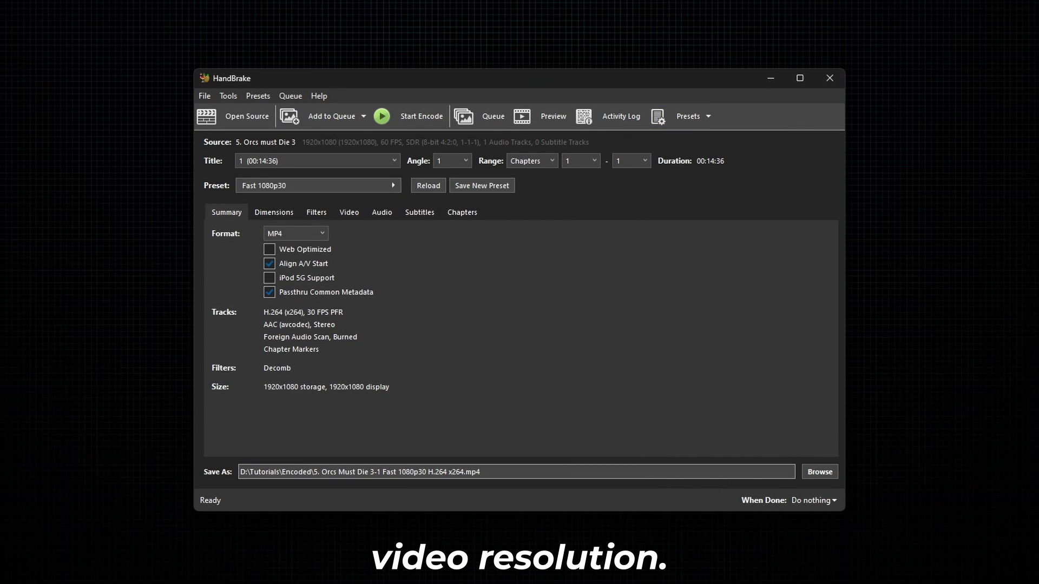
{"action": "left_click", "coordinate": [349, 213]}
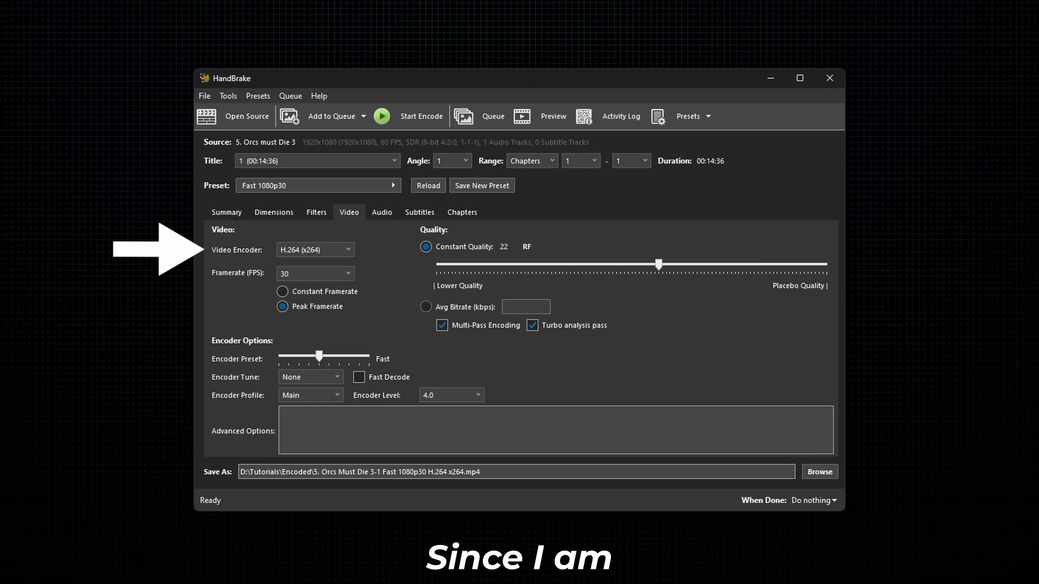
{"action": "left_click", "coordinate": [316, 250]}
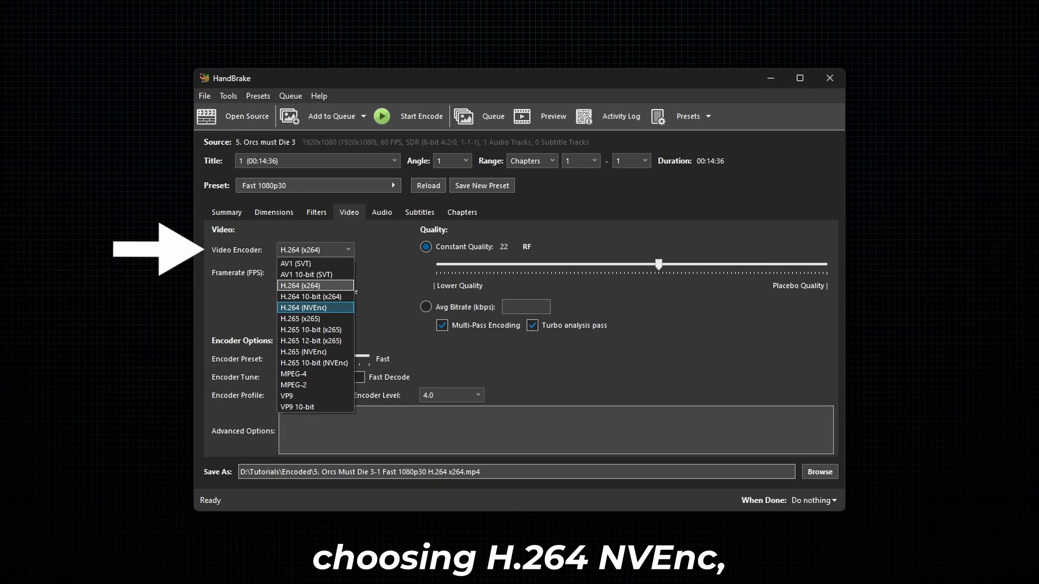
{"action": "left_click", "coordinate": [317, 307]}
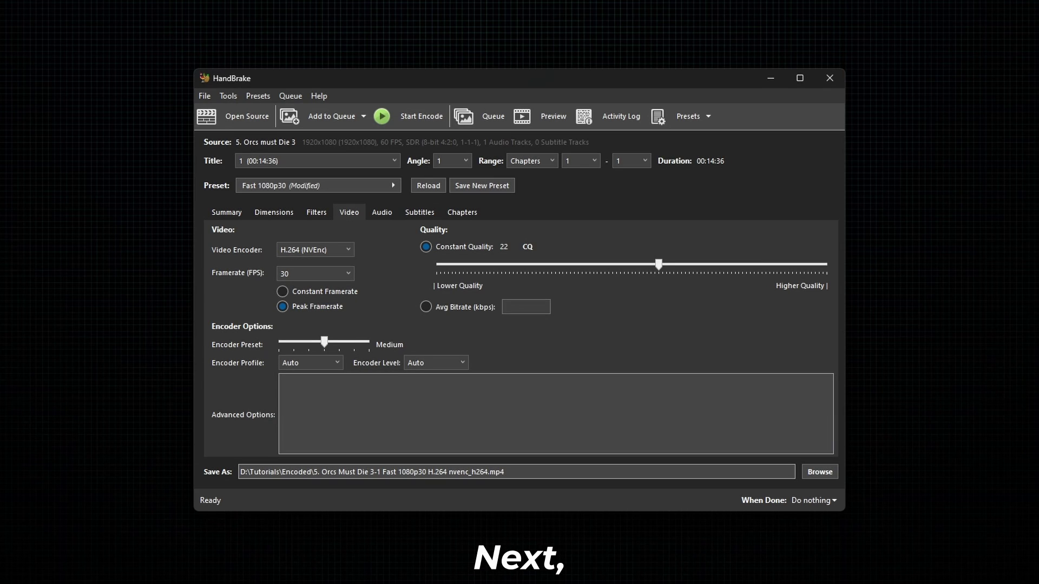
- Set the framerate to Same as source, the encoder preset to Slow and the constant quality to 24
{"action": "left_click", "coordinate": [315, 274]}
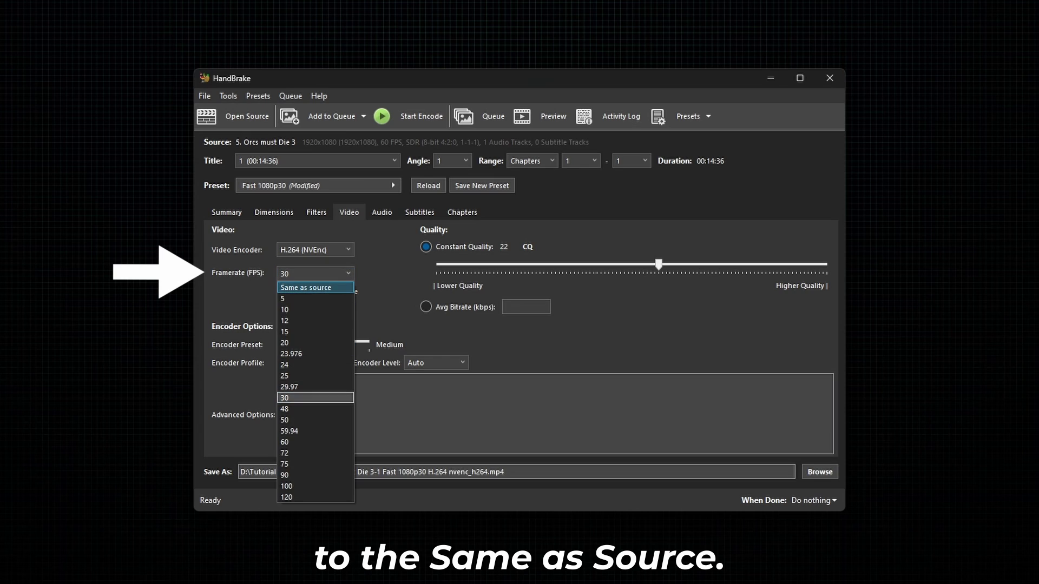
{"action": "left_click", "coordinate": [305, 287]}
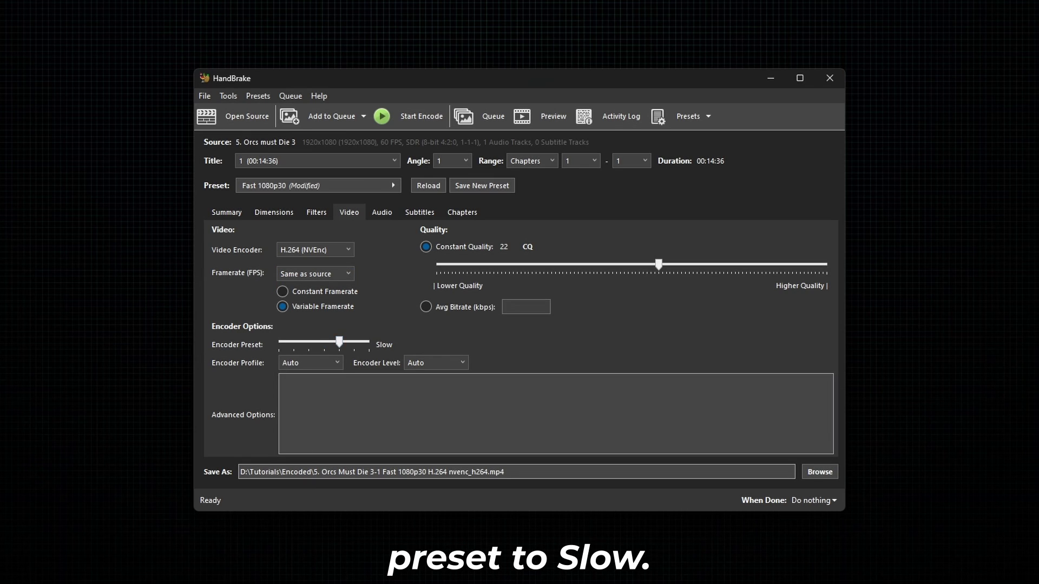
{"action": "left_click_drag", "start_coordinate": [658, 265], "coordinate": [651, 264]}
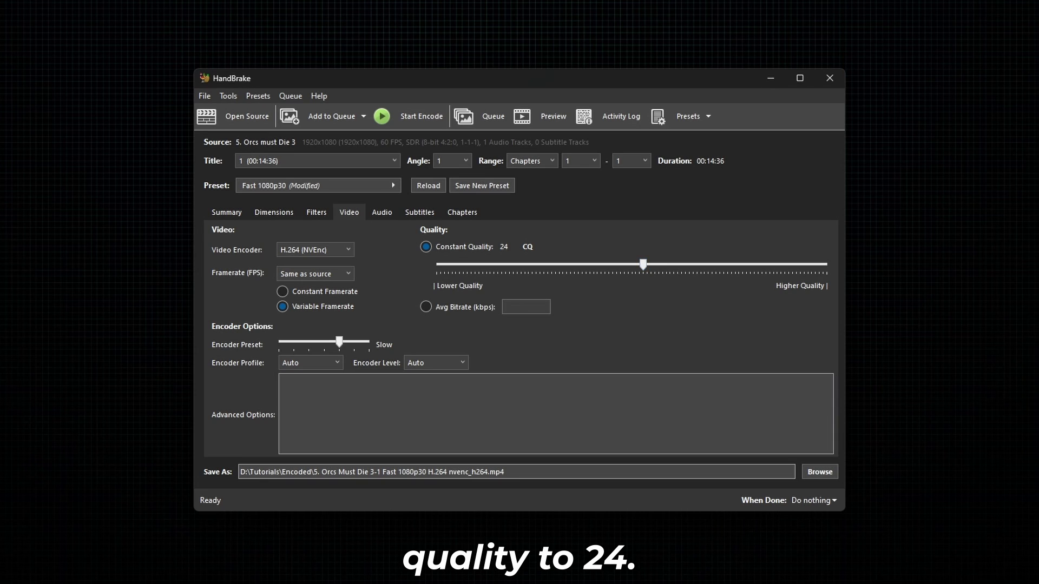
- Set the audio track's bitrate to 160 and its mixdown to Stereo, and start the encode
{"action": "left_click", "coordinate": [382, 212]}
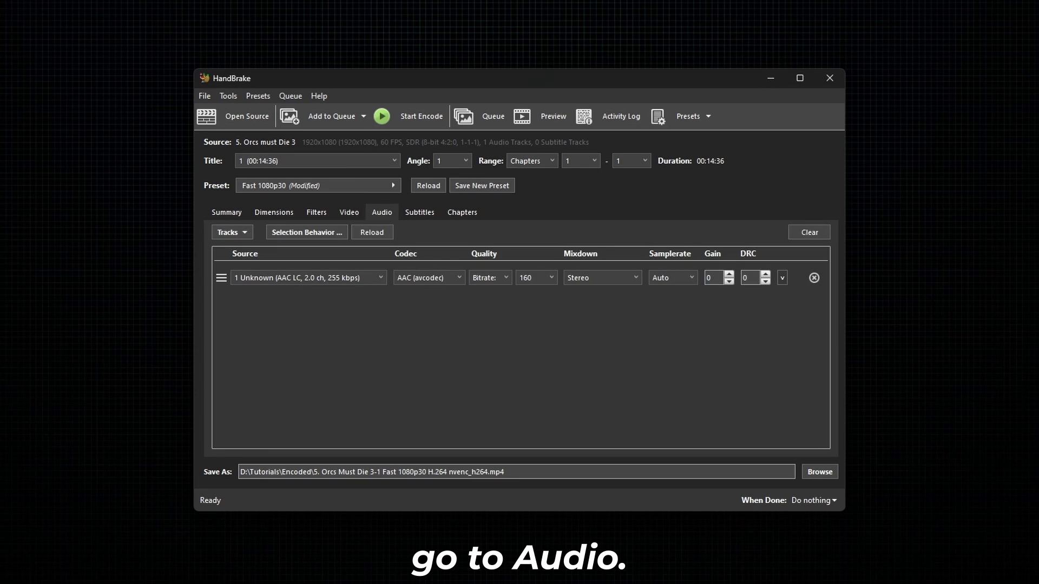
{"action": "left_click", "coordinate": [536, 277]}
{"action": "left_click", "coordinate": [536, 278]}
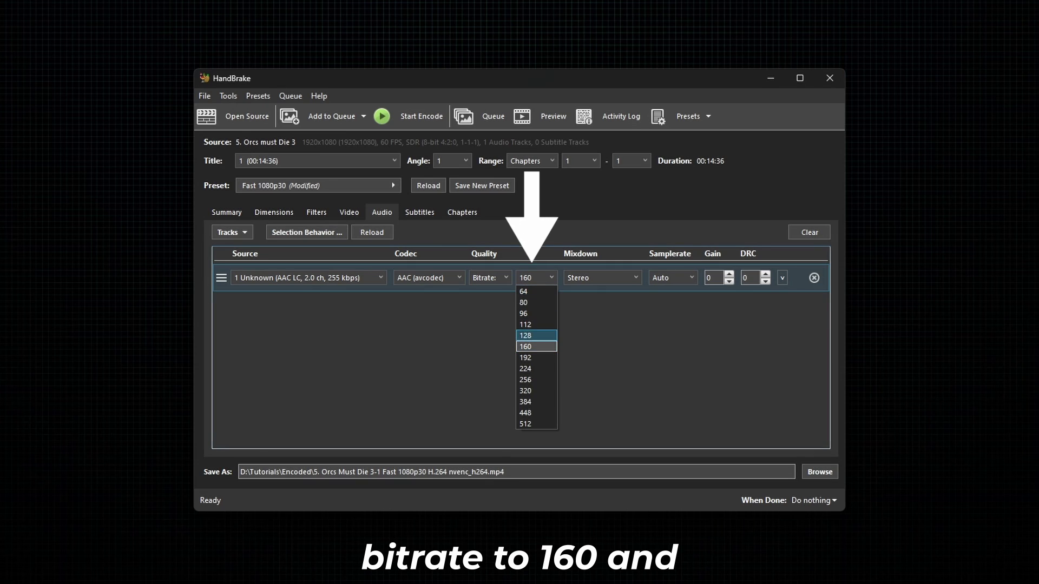
{"action": "left_click", "coordinate": [536, 347]}
{"action": "left_click", "coordinate": [602, 278]}
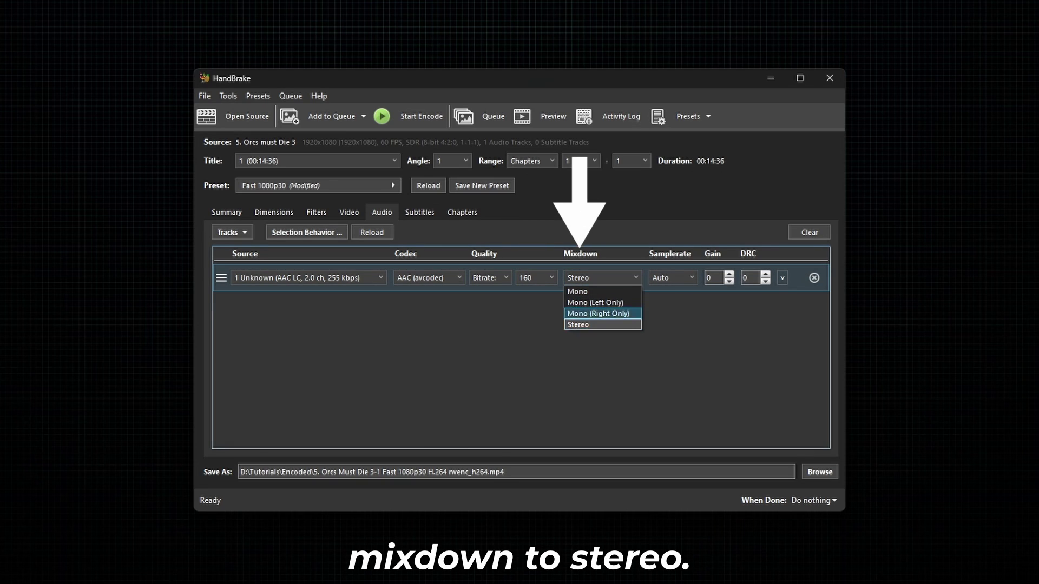
{"action": "left_click", "coordinate": [602, 324]}
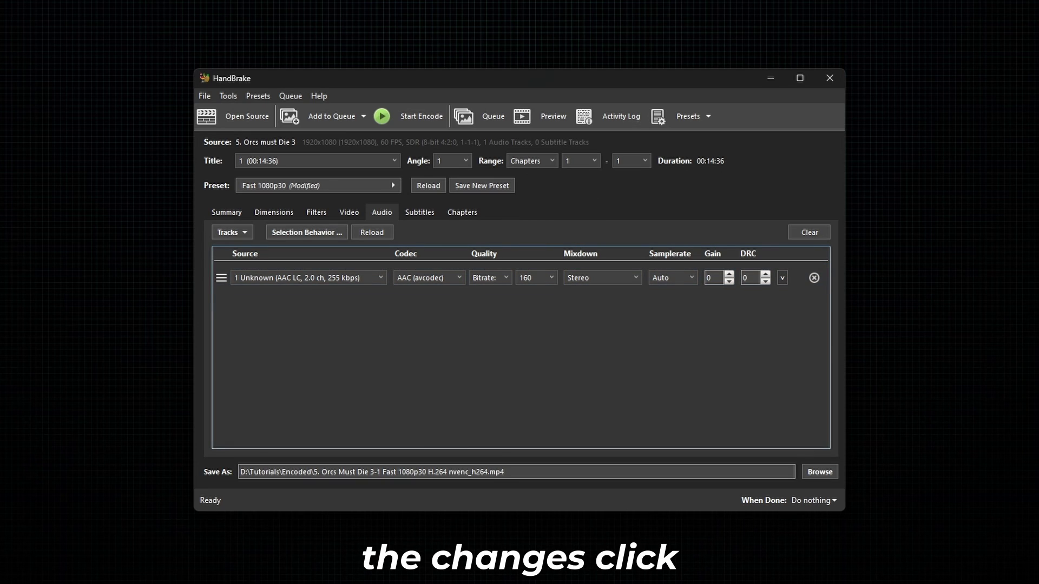
{"action": "left_click", "coordinate": [411, 116]}
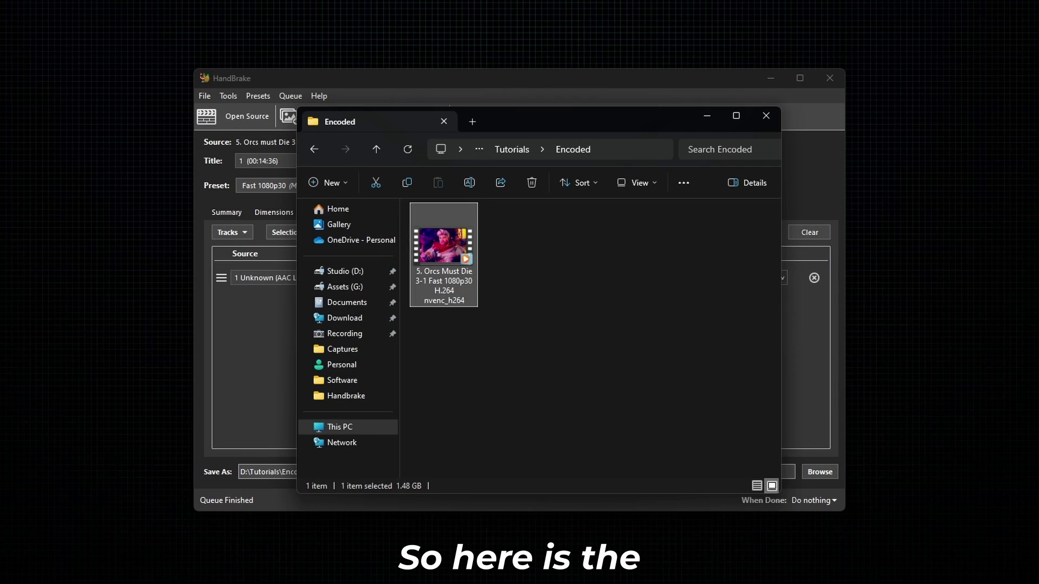
- View the general and detailed properties of the encoded "5. Orcs Must Die 3" video
{"action": "right_click", "coordinate": [433, 266]}
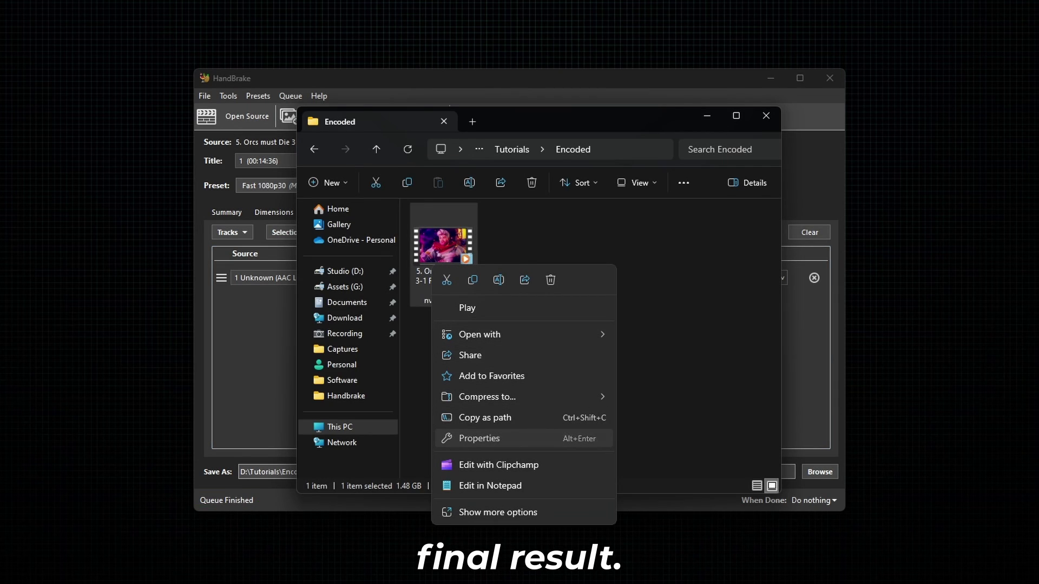
{"action": "left_click", "coordinate": [479, 438]}
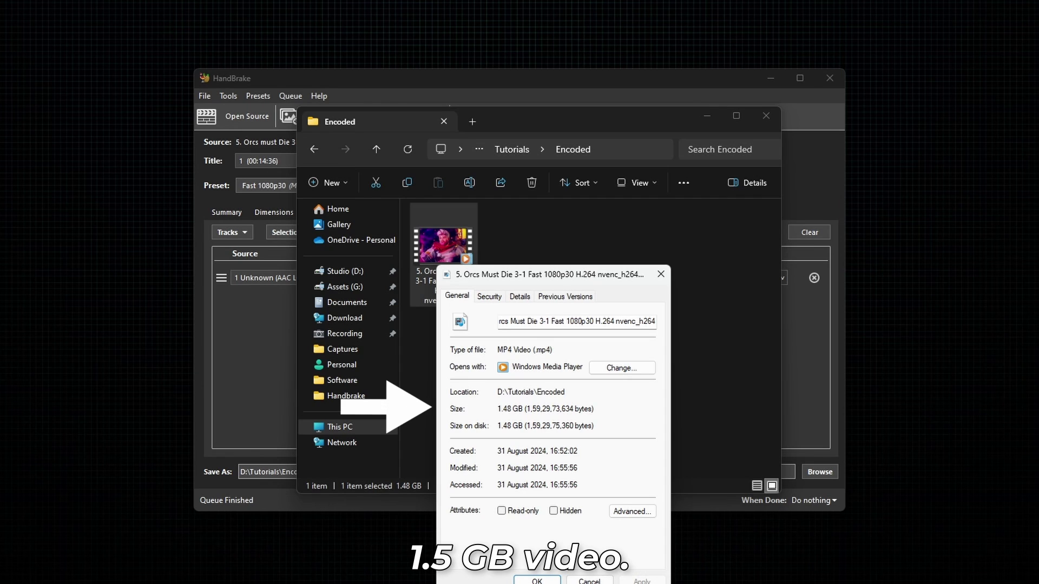
{"action": "left_click", "coordinate": [519, 296]}
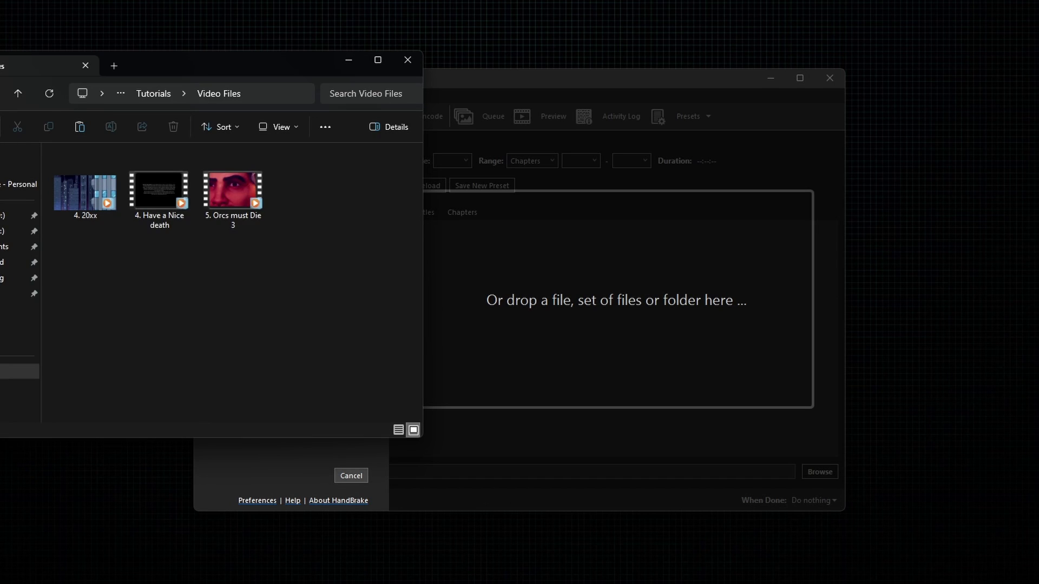
- Load all three videos from the Video Files folder into HandBrake and open the list of titles
{"action": "key", "text": "ctrl+a"}
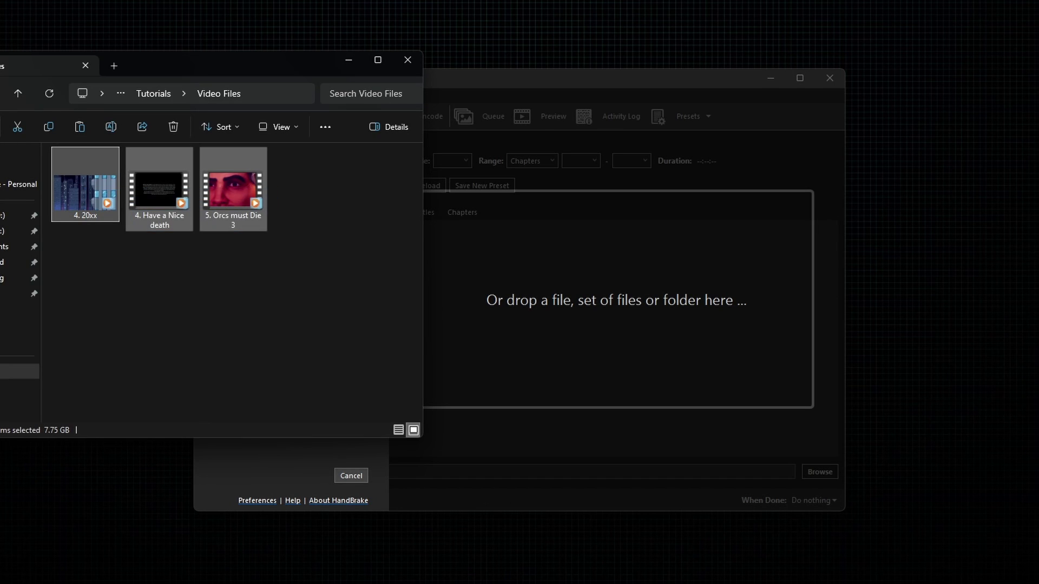
{"action": "left_click_drag", "start_coordinate": [85, 189], "coordinate": [596, 325]}
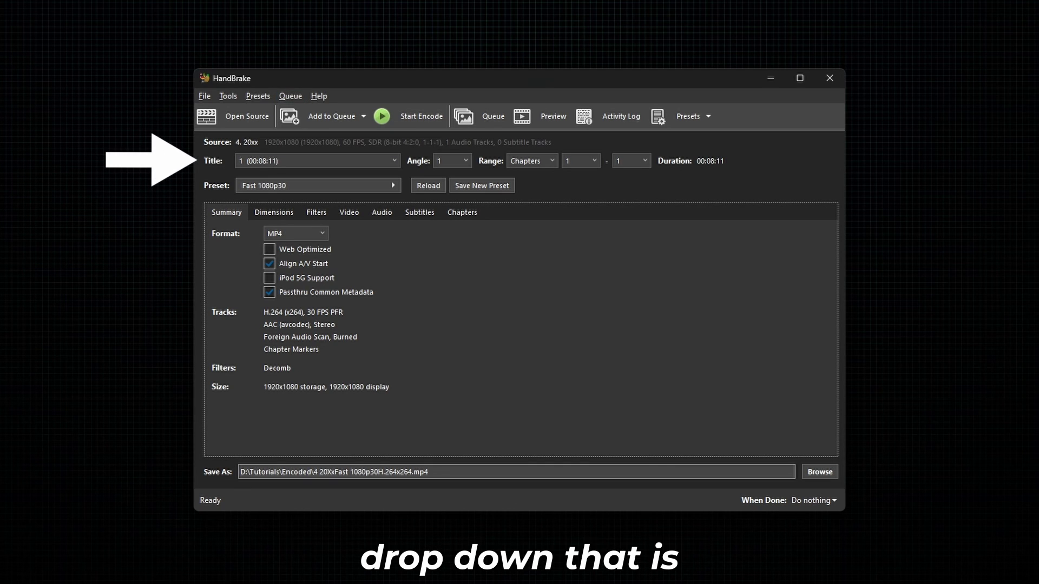
{"action": "left_click", "coordinate": [318, 161]}
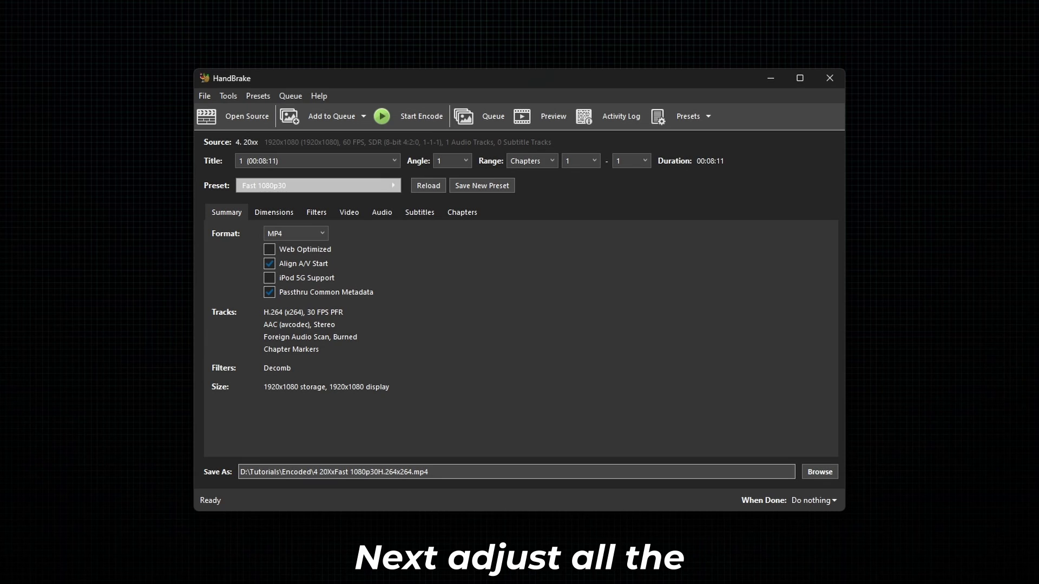
- Apply the Very Fast 1080p30 preset with MP4 format to the "4. 20xx" title and add it to the queue
{"action": "left_click", "coordinate": [318, 186]}
{"action": "left_click", "coordinate": [457, 234]}
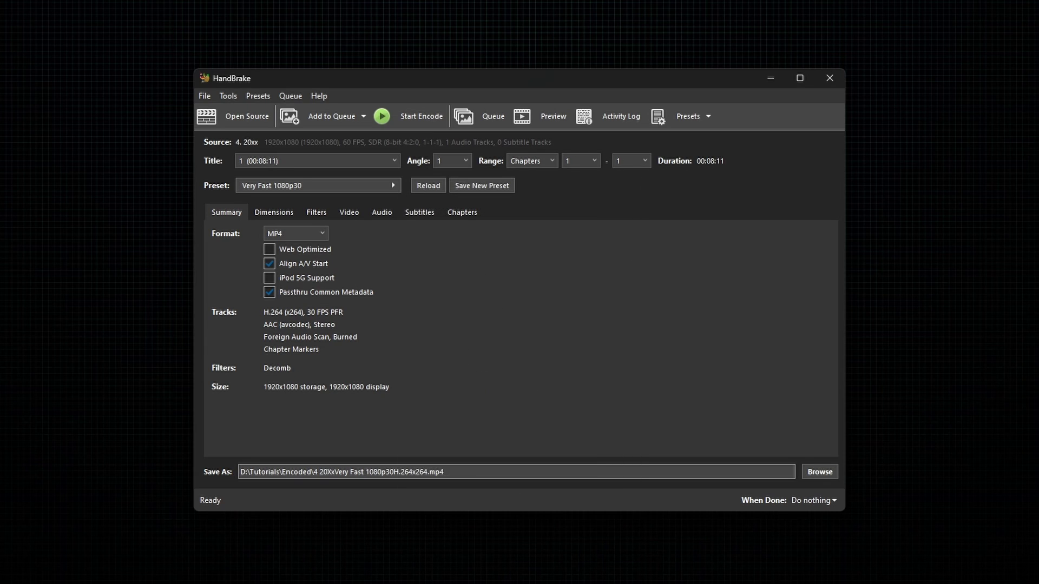
{"action": "left_click", "coordinate": [296, 234]}
{"action": "left_click", "coordinate": [292, 247]}
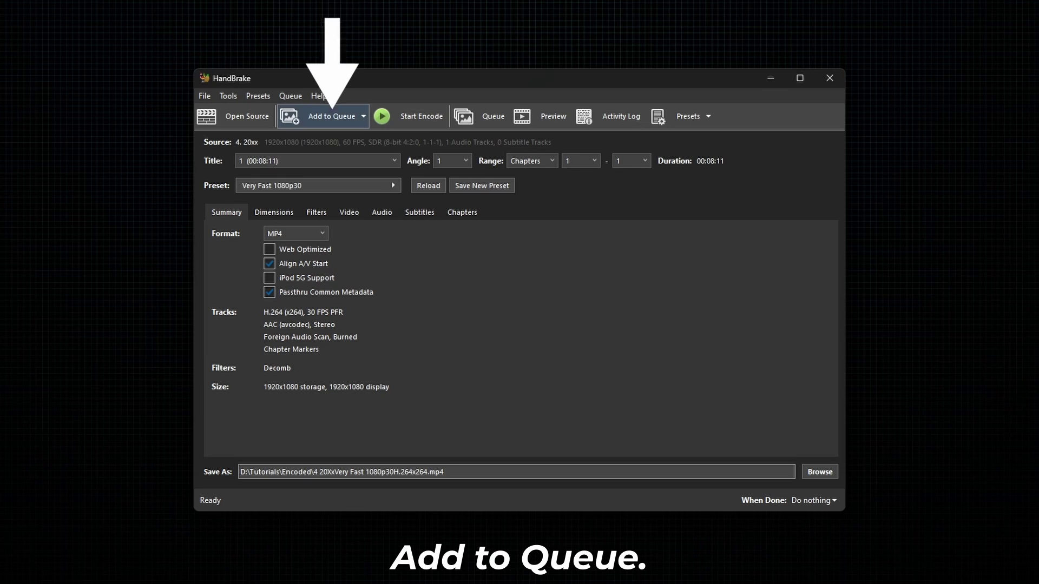
{"action": "left_click", "coordinate": [331, 117]}
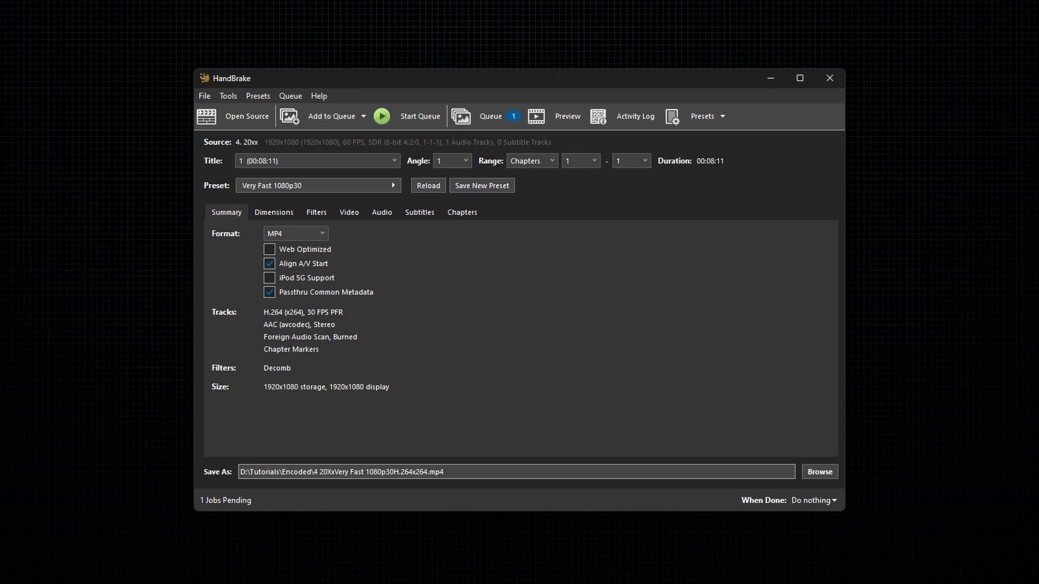
- Select the "4. Have a Nice death" title, apply the Fast 1080p30 preset and set its format to MKV
{"action": "left_click", "coordinate": [317, 162]}
{"action": "left_click", "coordinate": [313, 186]}
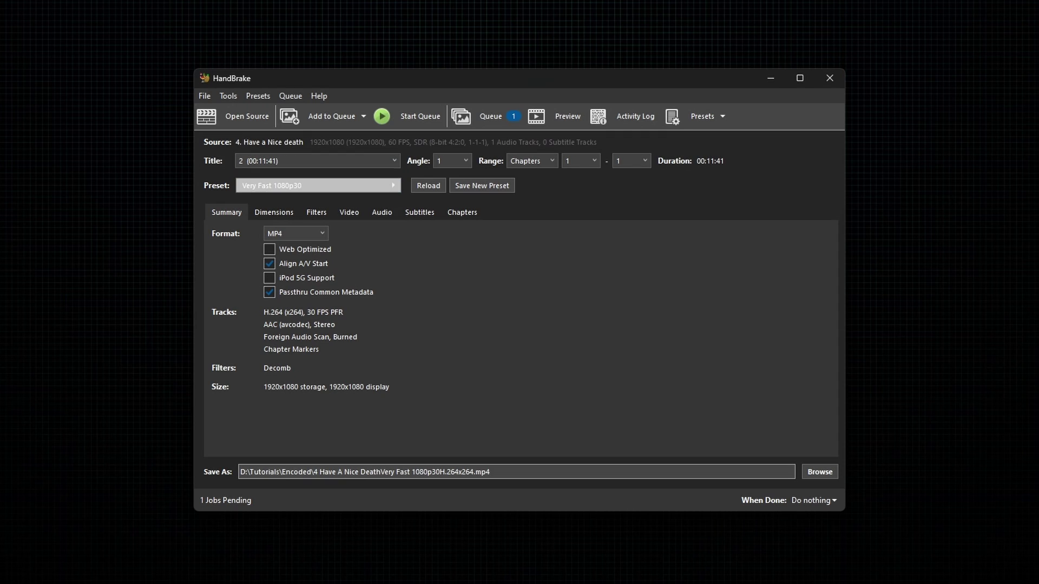
{"action": "left_click", "coordinate": [318, 185]}
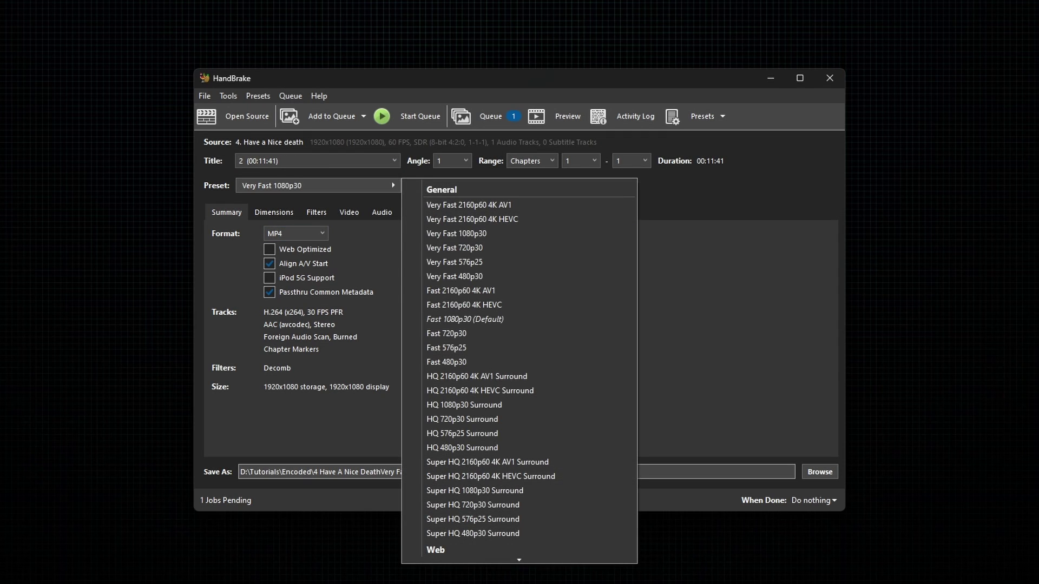
{"action": "key", "text": "Return"}
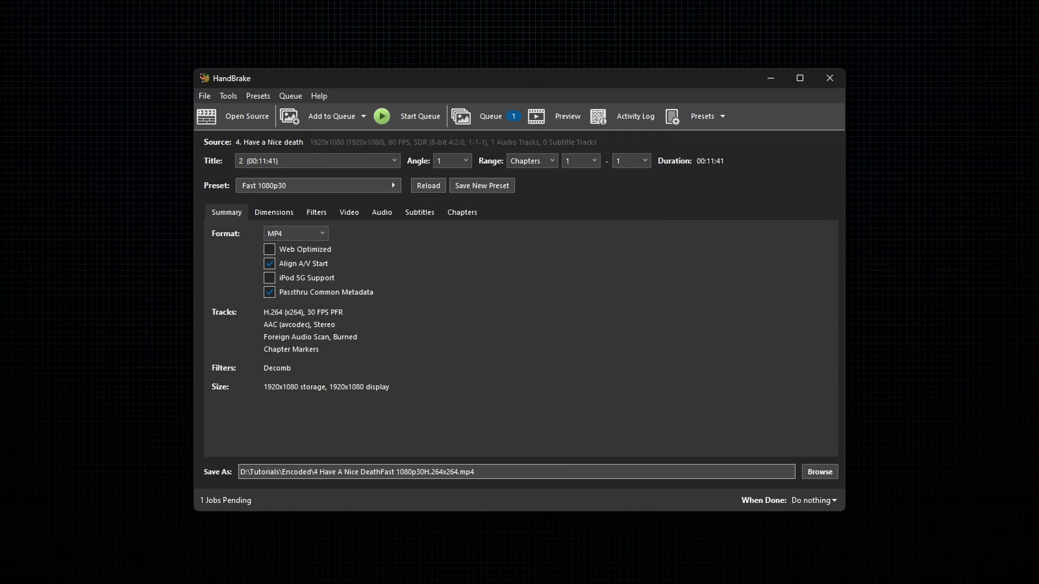
{"action": "left_click", "coordinate": [296, 234]}
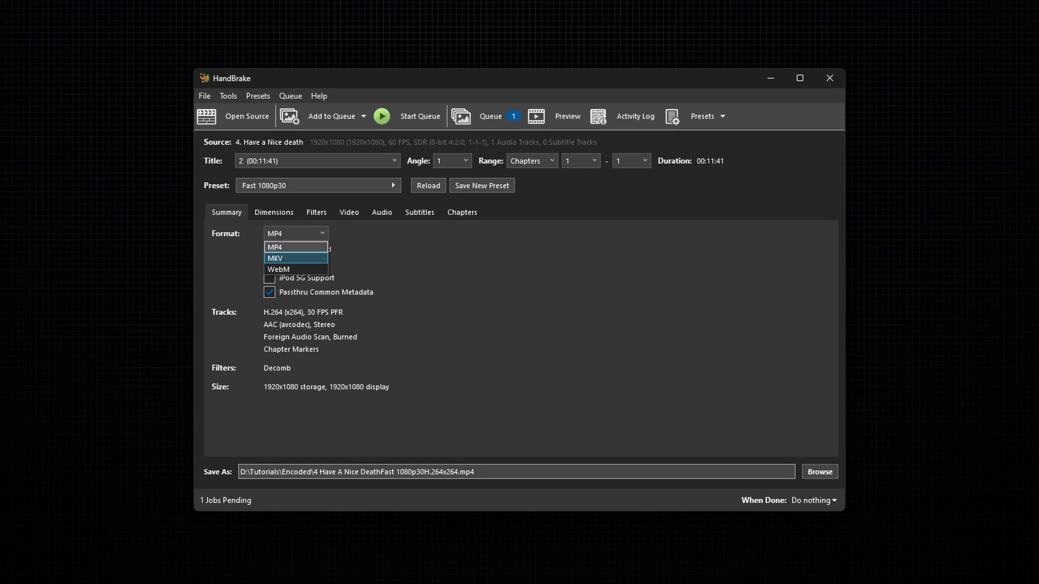
{"action": "key", "text": "Return"}
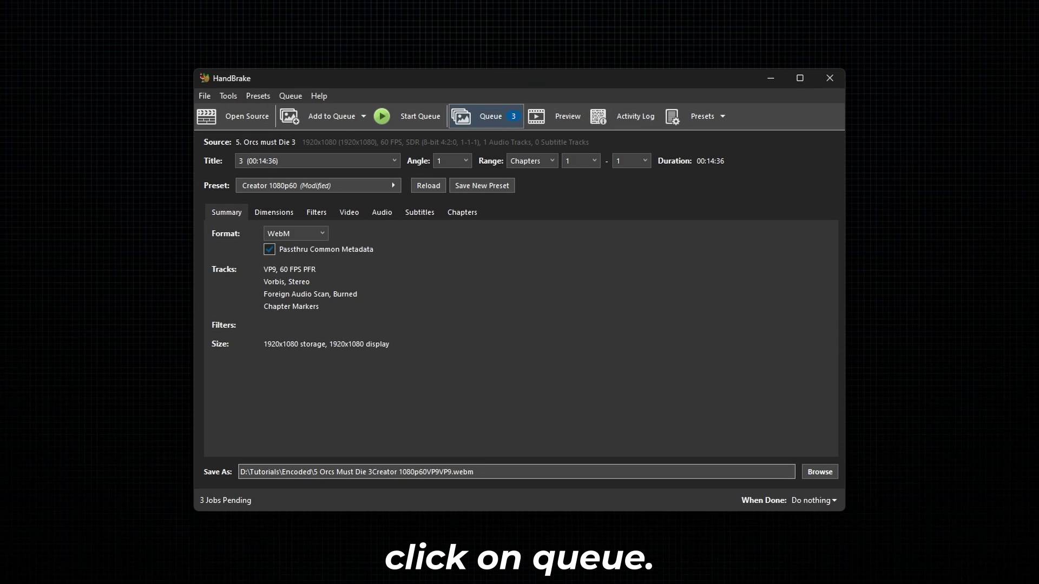
- Review the pending jobs in the queue and start encoding the queue
{"action": "left_click", "coordinate": [491, 115]}
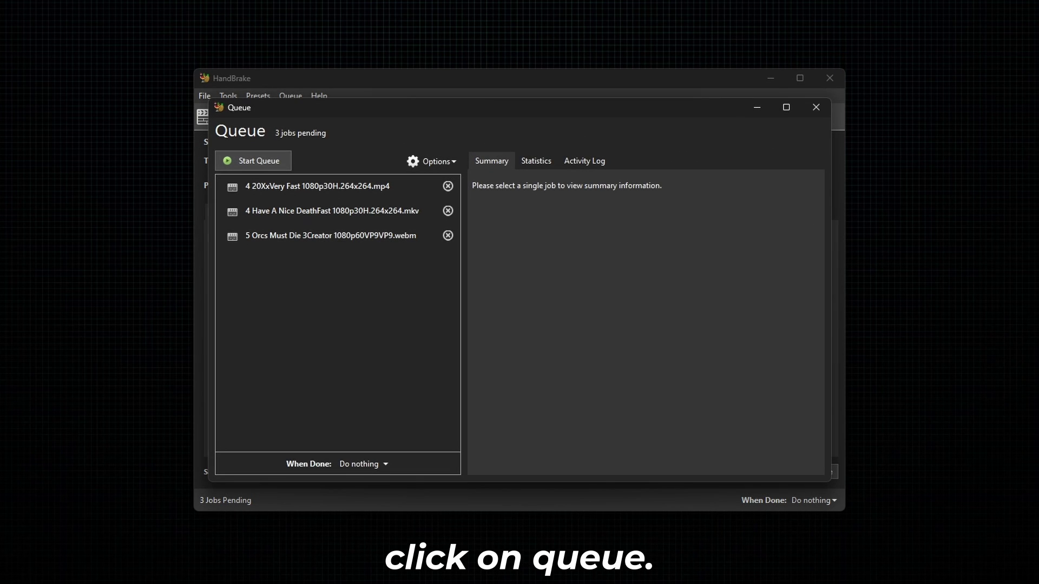
{"action": "left_click", "coordinate": [816, 107]}
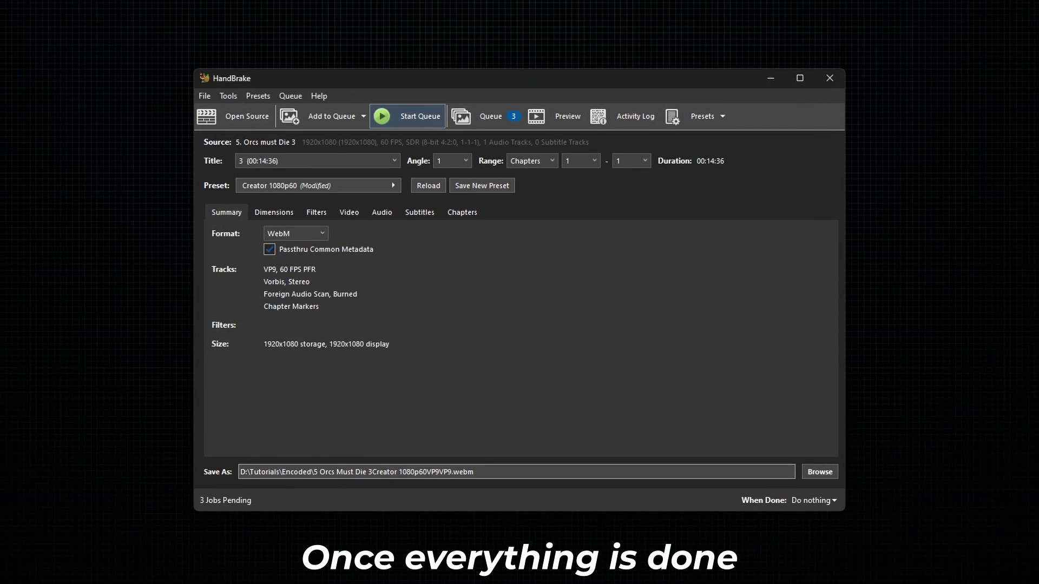
{"action": "left_click", "coordinate": [408, 116]}
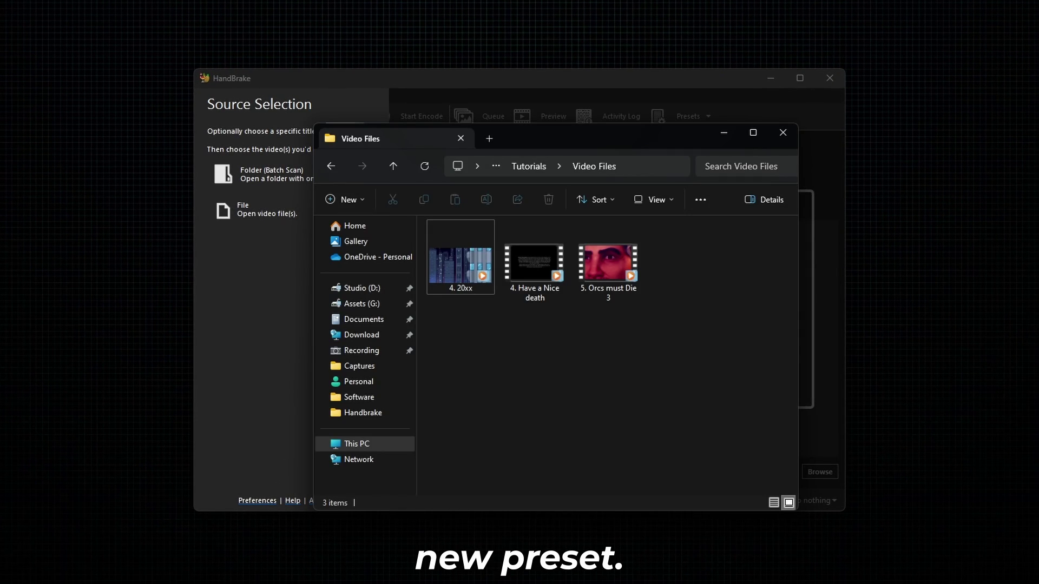
- Load the "4. 20xx" video as the source and apply the Fast 1080p30 preset with Web Optimized enabled
{"action": "left_click_drag", "start_coordinate": [460, 259], "coordinate": [818, 274]}
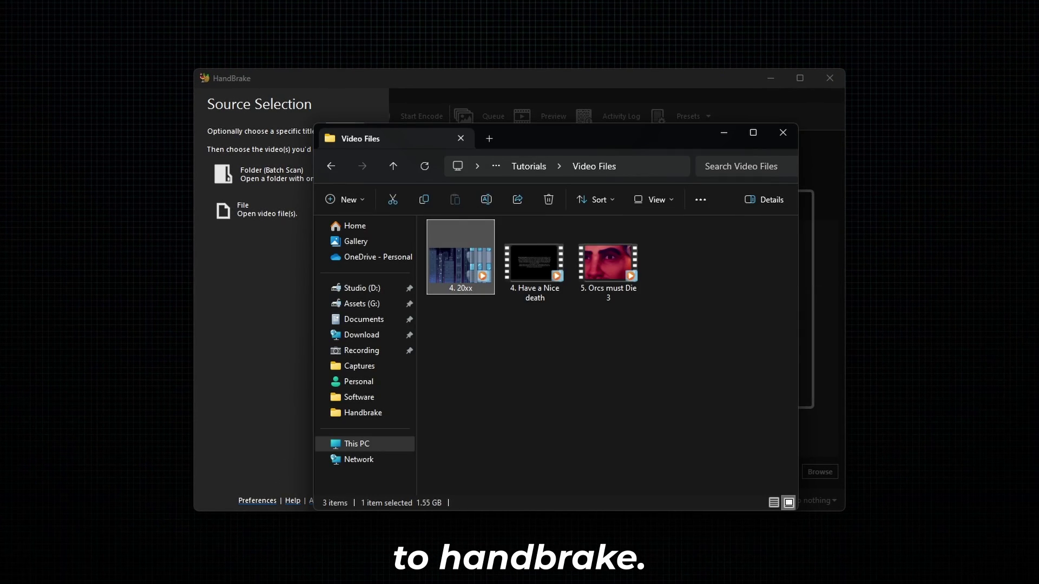
{"action": "key", "text": "super+Down"}
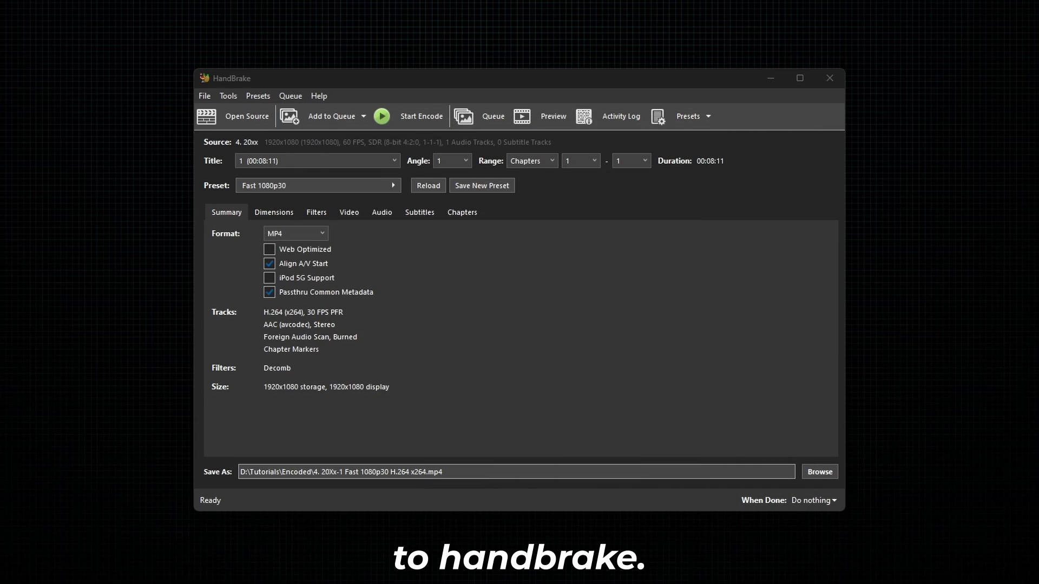
{"action": "left_click", "coordinate": [318, 185]}
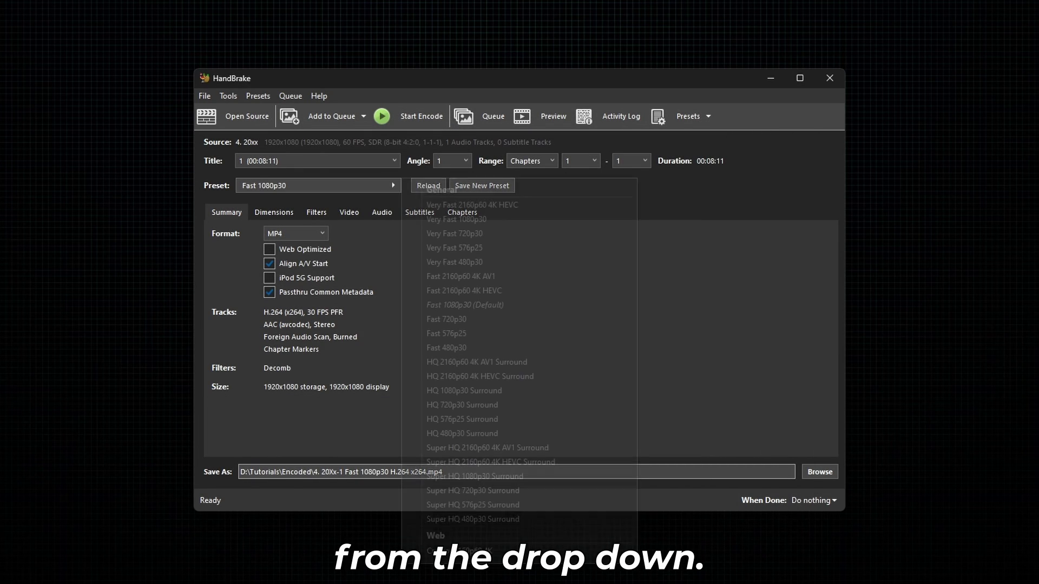
{"action": "left_click", "coordinate": [464, 305]}
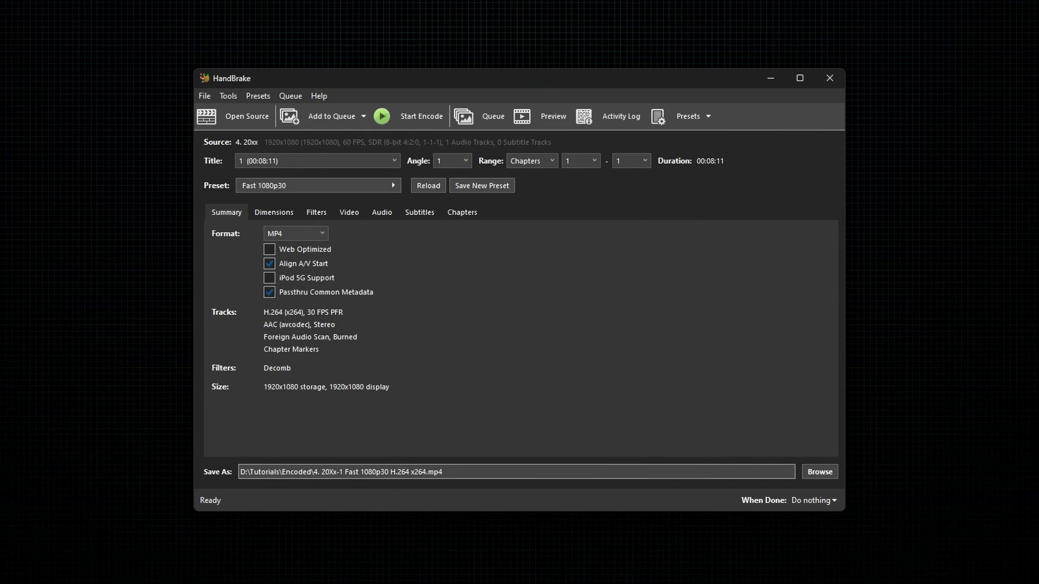
{"action": "left_click", "coordinate": [269, 248]}
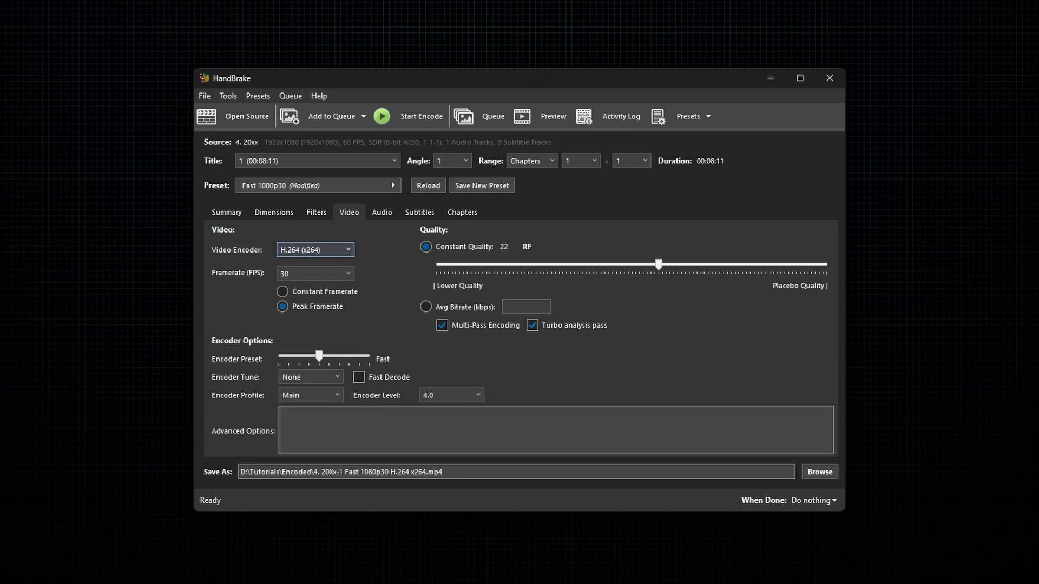
- Set the video encoder to H.264 (NVEnc), framerate to Same as source, encoder preset to Slow and constant quality to 24, and check the audio settings
{"action": "left_click", "coordinate": [315, 250]}
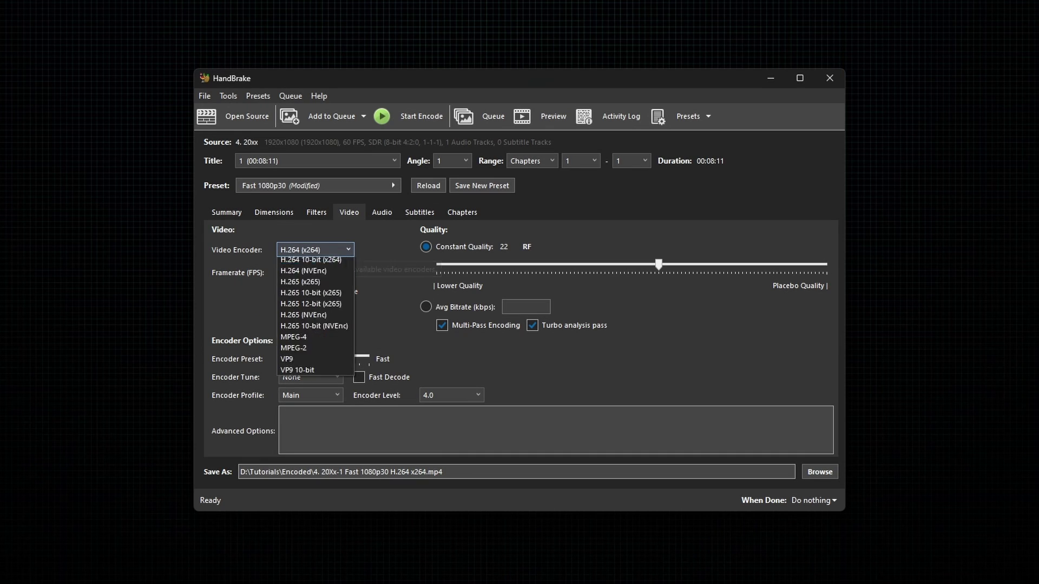
{"action": "left_click", "coordinate": [315, 307]}
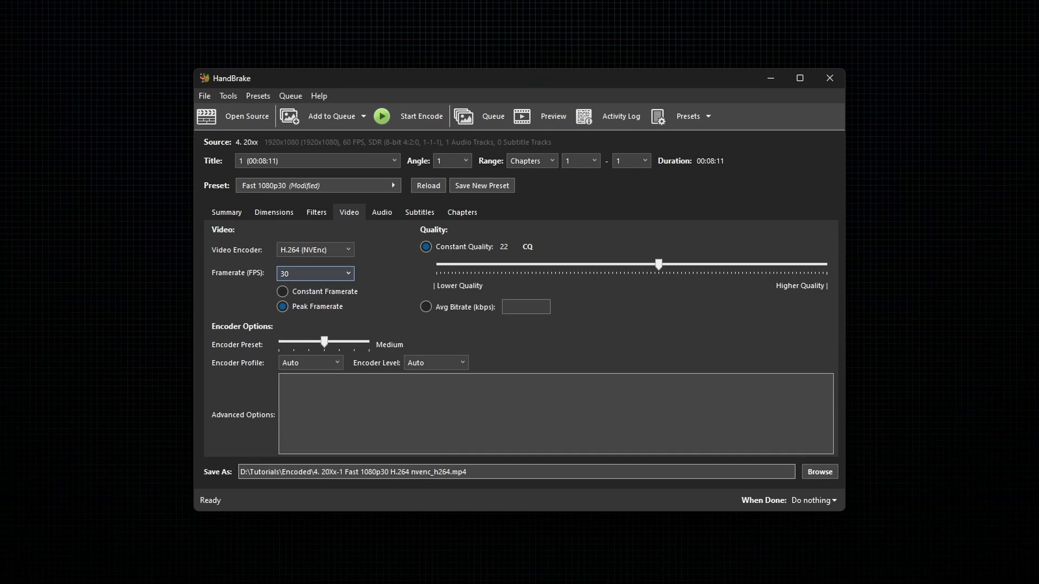
{"action": "left_click", "coordinate": [316, 273]}
{"action": "left_click", "coordinate": [306, 288]}
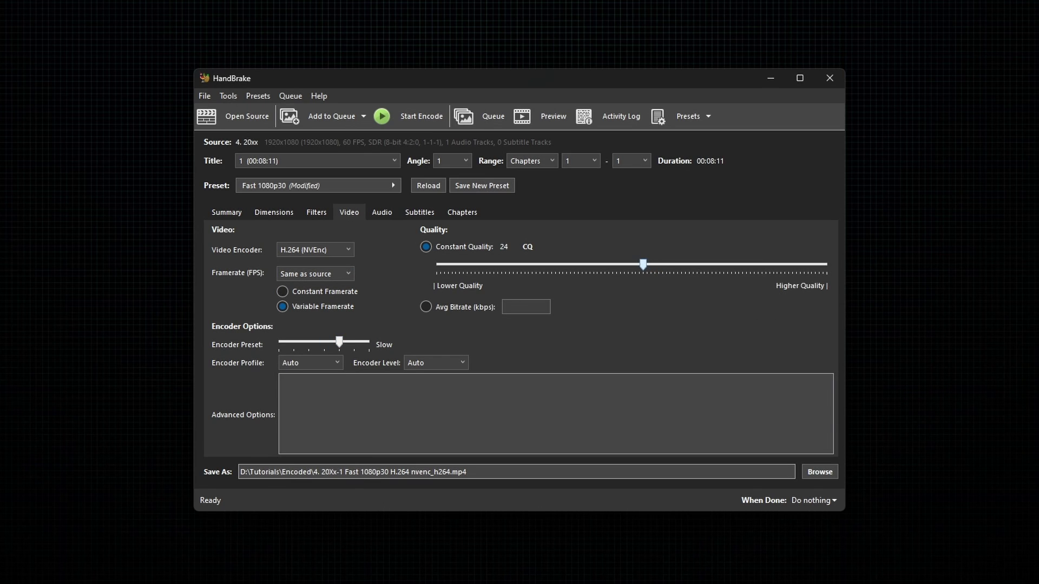
{"action": "left_click", "coordinate": [382, 213]}
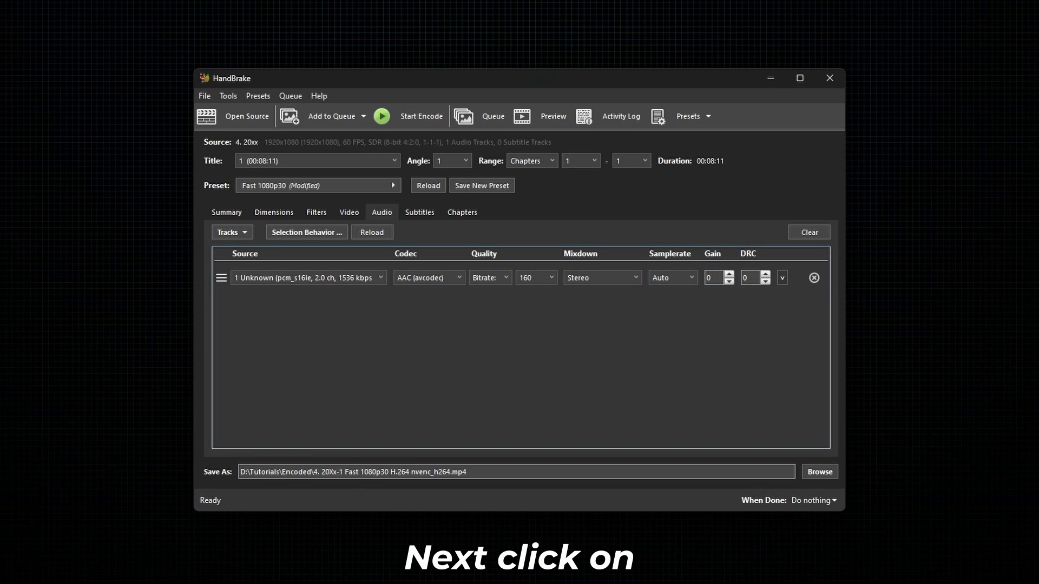
- Save the current settings as a new preset named "1080p Web Optimized" in a new category called Custom
{"action": "left_click", "coordinate": [482, 186]}
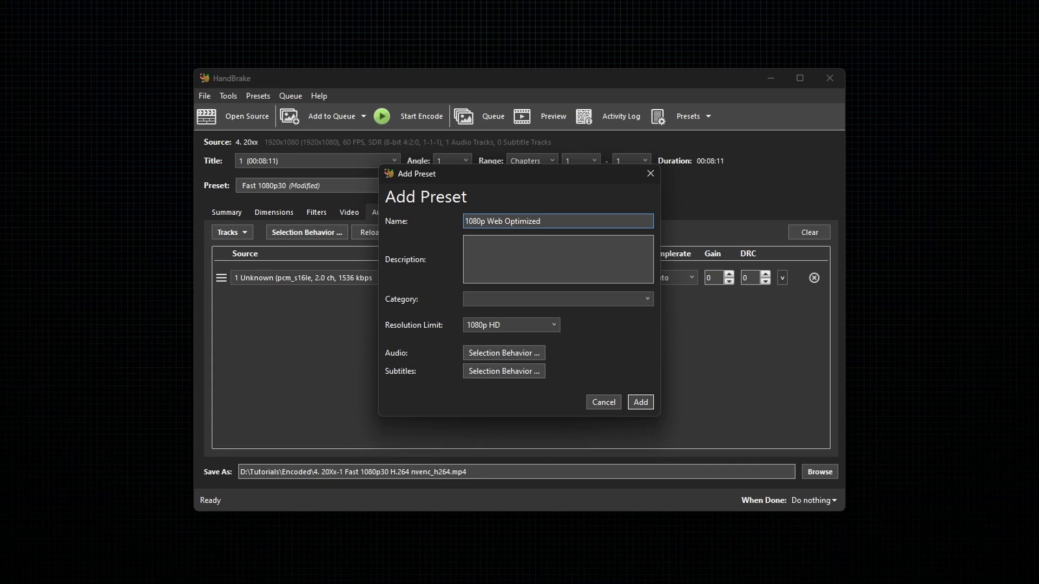
{"action": "left_click", "coordinate": [558, 299]}
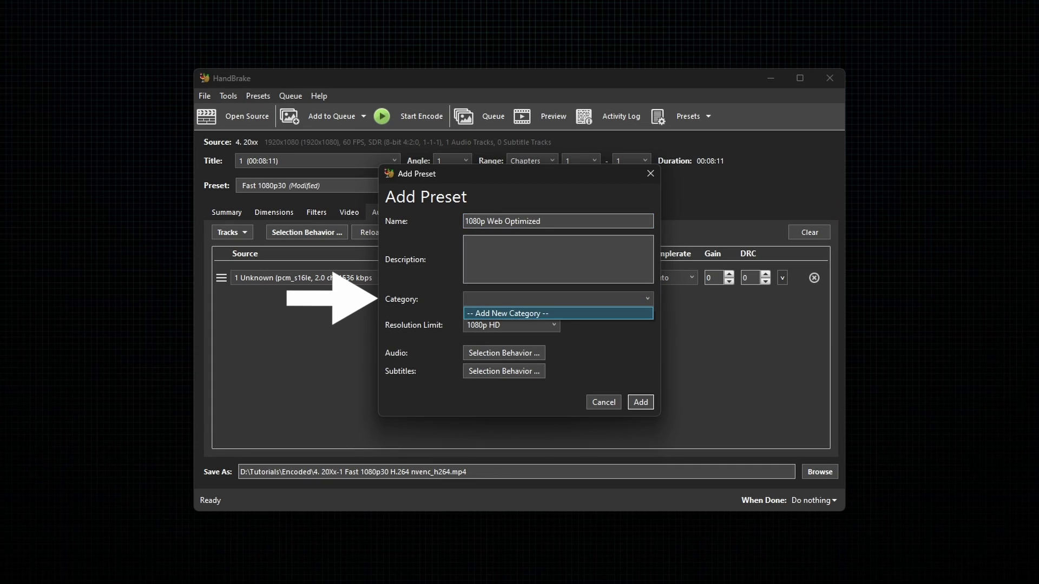
{"action": "left_click", "coordinate": [558, 314]}
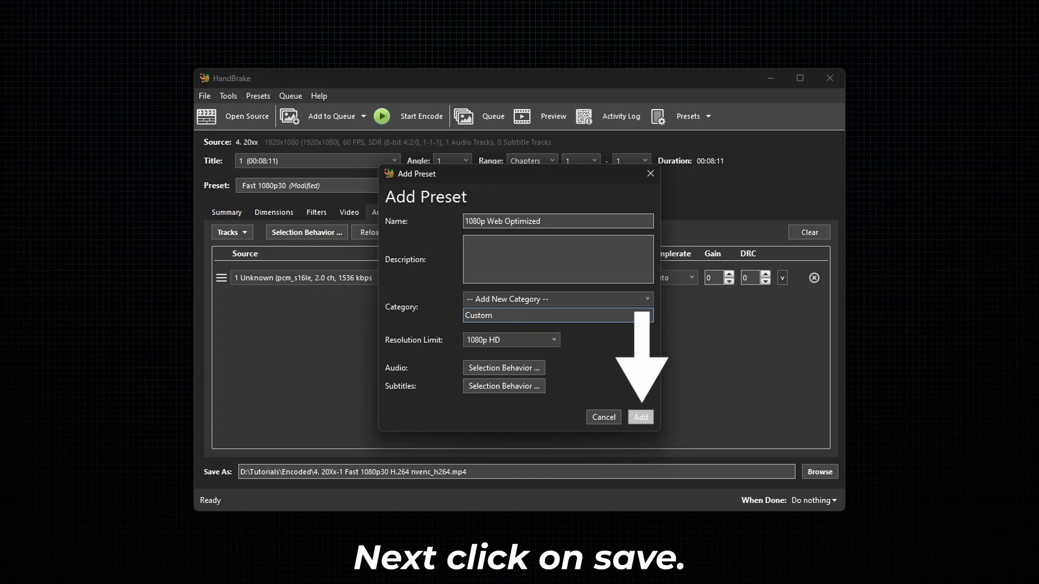
{"action": "left_click", "coordinate": [641, 417]}
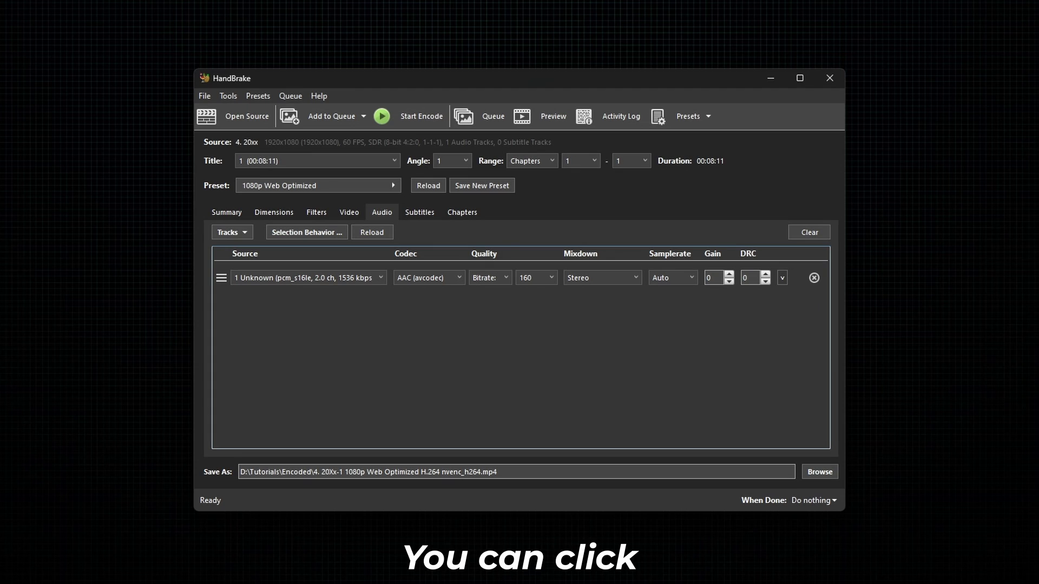
- Browse the preset list down to the Custom category to find the saved preset
{"action": "left_click", "coordinate": [318, 185]}
{"action": "scroll", "coordinate": [487, 236], "scroll_direction": "down", "scroll_amount": 5}
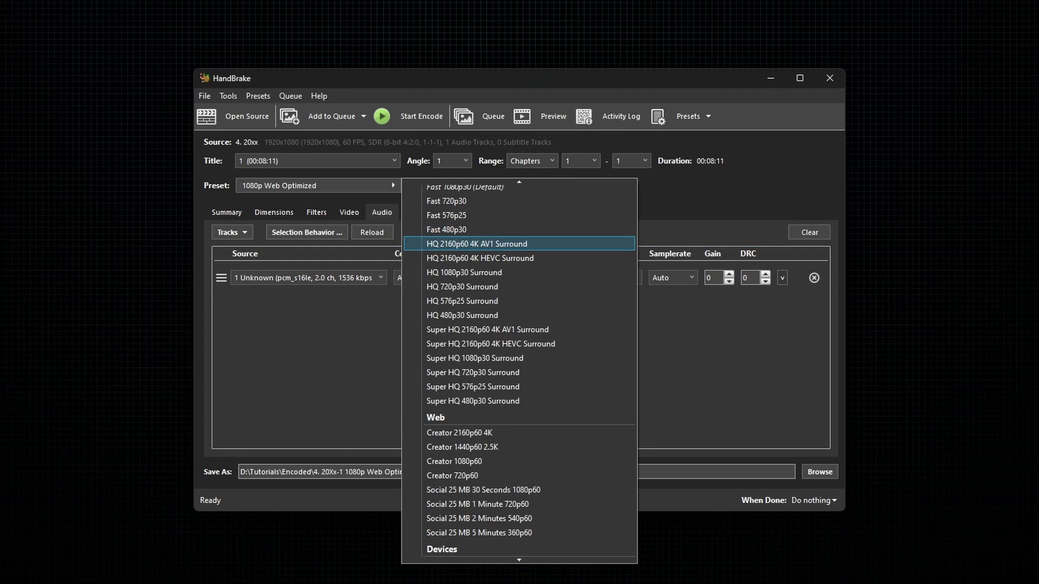
{"action": "scroll", "coordinate": [487, 320], "scroll_direction": "down", "scroll_amount": 15}
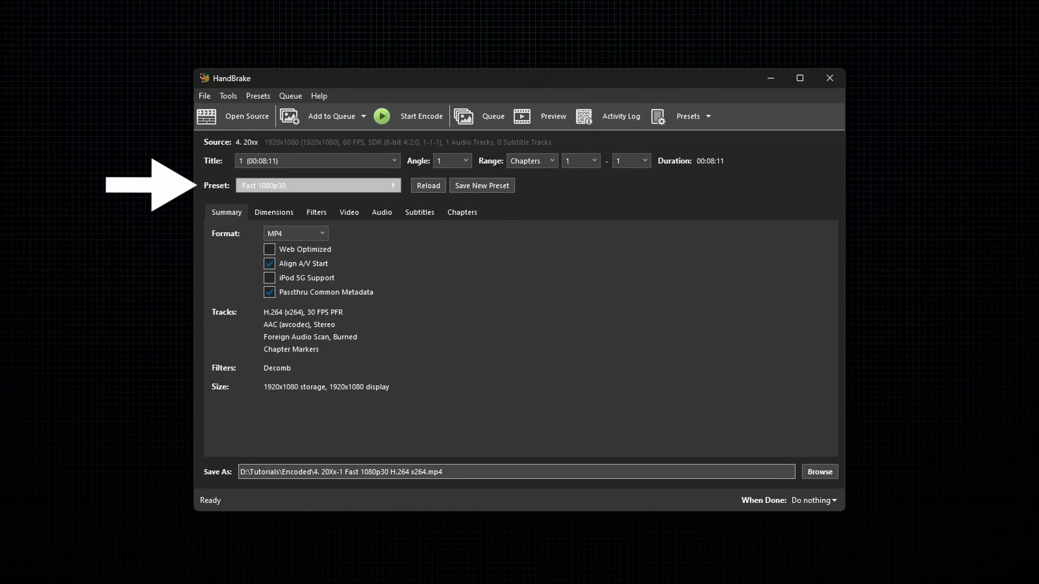
- Apply the "1080p Web Optimized" preset from the Custom category to the "4. 20xx" source
{"action": "left_click", "coordinate": [318, 186]}
{"action": "scroll", "coordinate": [519, 371], "scroll_direction": "down", "scroll_amount": 8}
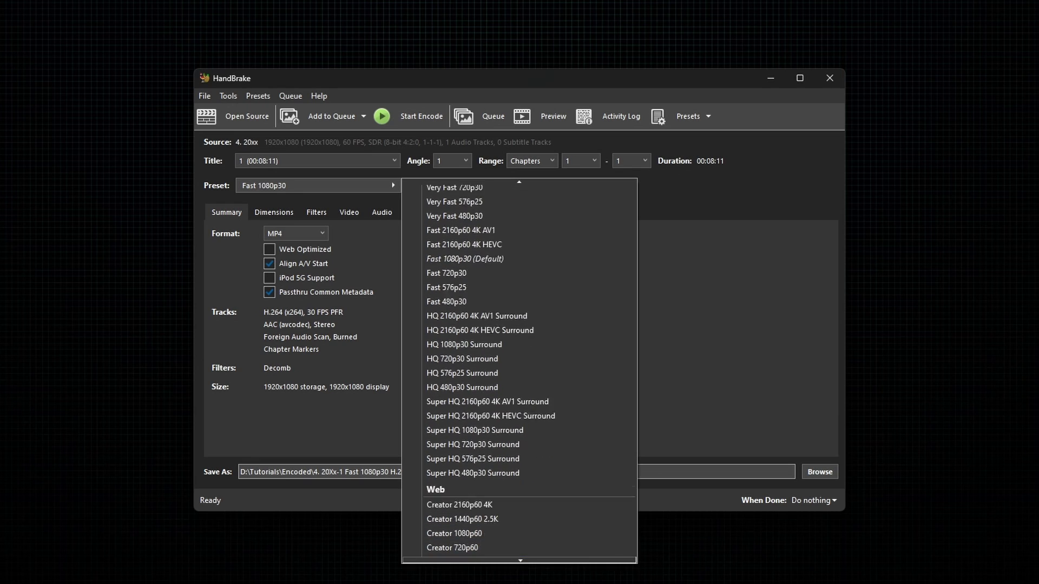
{"action": "scroll", "coordinate": [519, 372], "scroll_direction": "down", "scroll_amount": 15}
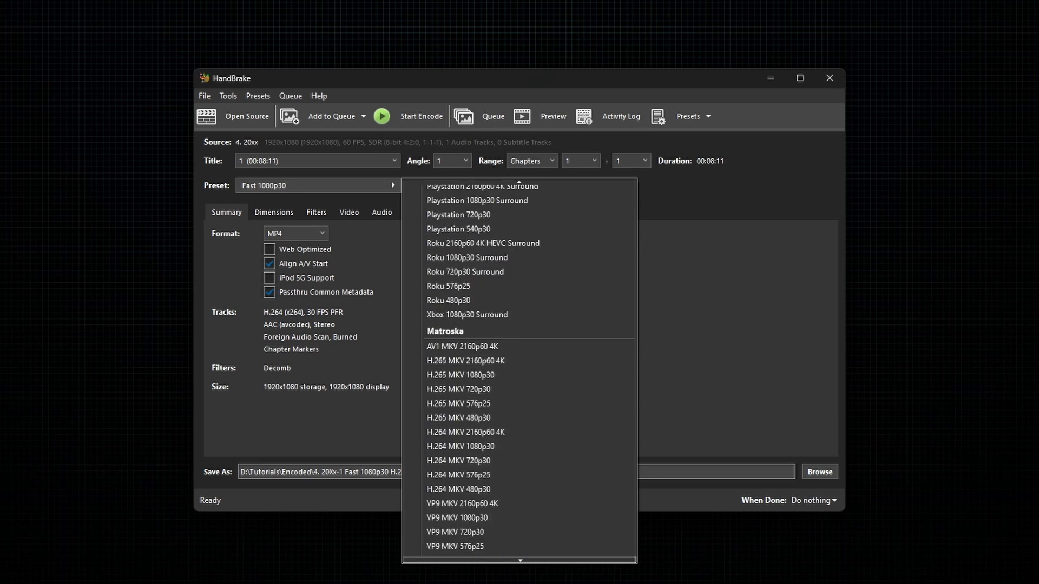
{"action": "scroll", "coordinate": [519, 372], "scroll_direction": "down", "scroll_amount": 6}
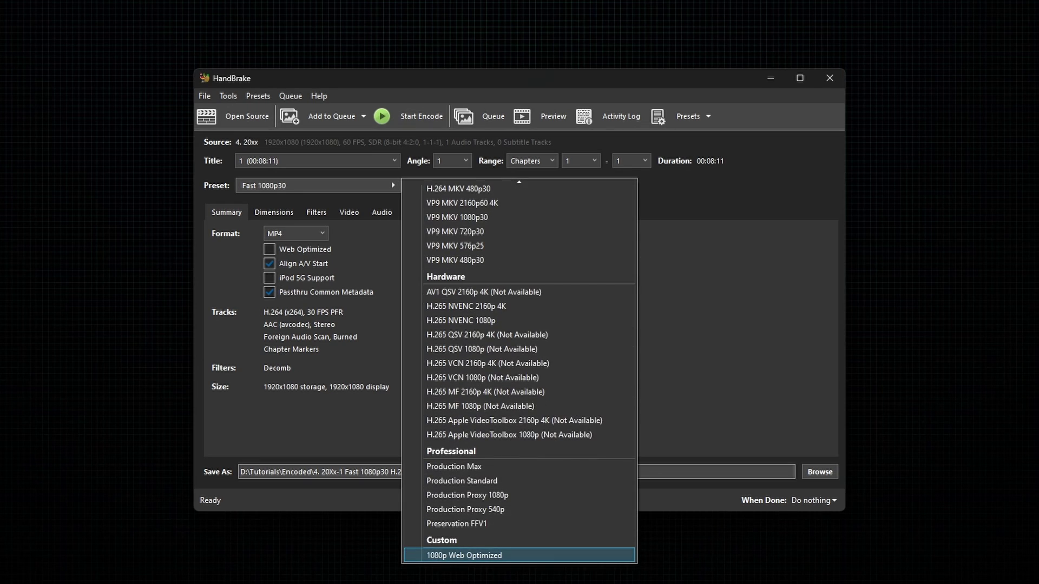
{"action": "left_click", "coordinate": [464, 555]}
- Edit the "1080p Web Optimized" preset, set its resolution limit to 4320p 8K Ultra HD and save it
{"action": "left_click", "coordinate": [257, 96]}
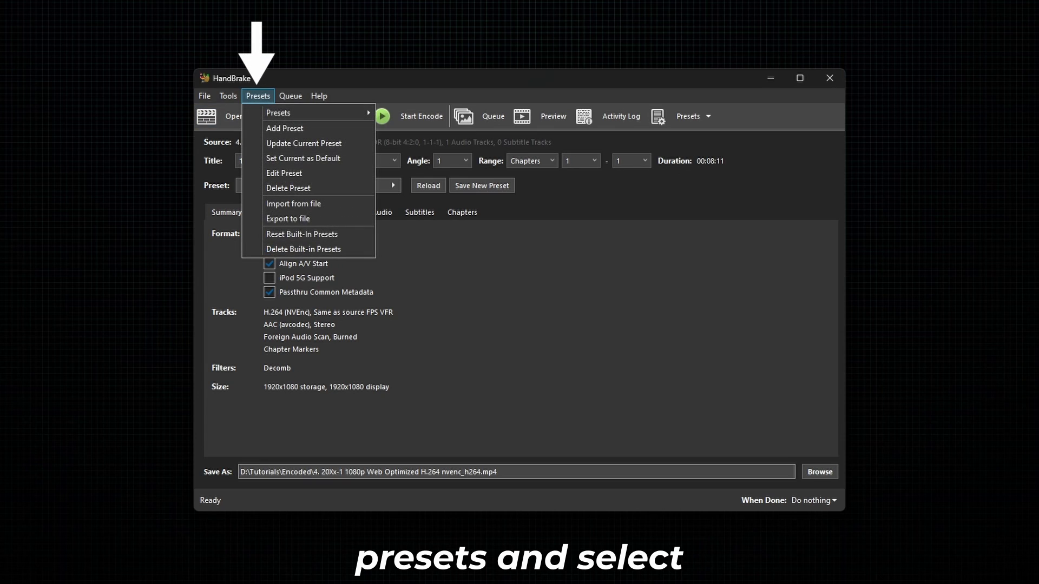
{"action": "left_click", "coordinate": [284, 173]}
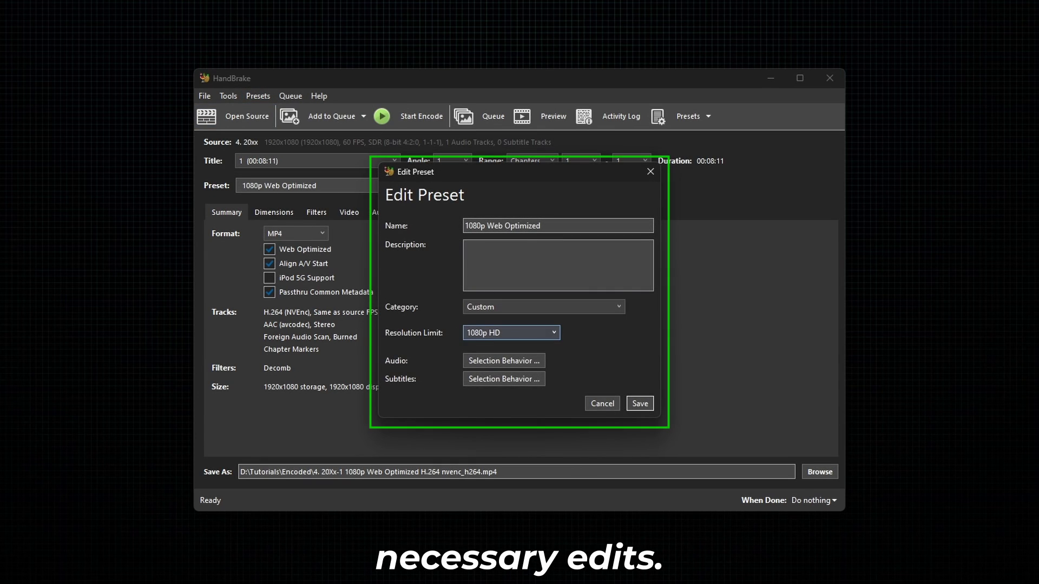
{"action": "left_click", "coordinate": [512, 333]}
{"action": "key", "text": "Up"}
{"action": "key", "text": "Return"}
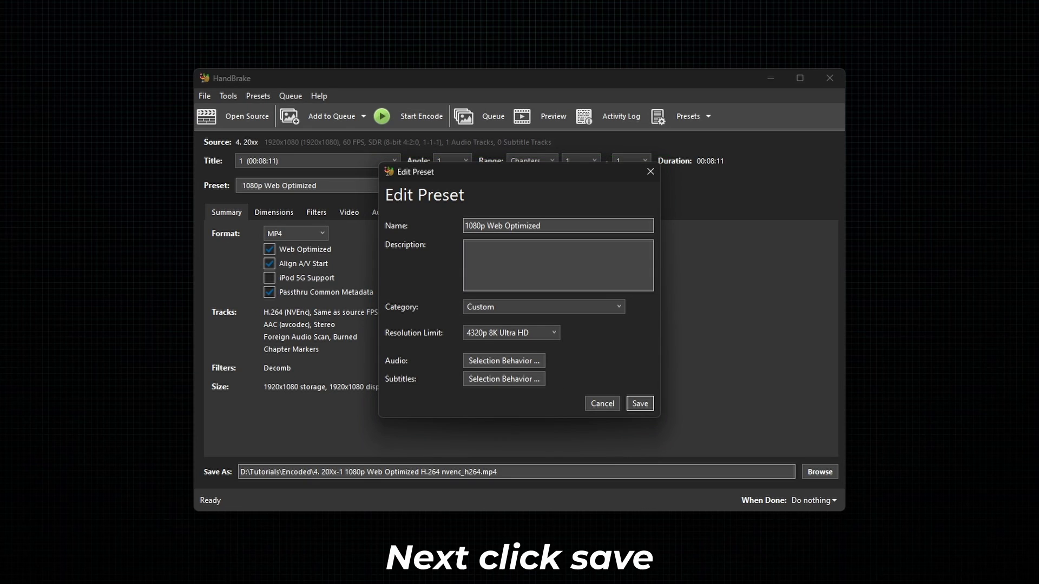
{"action": "key", "text": "Return"}
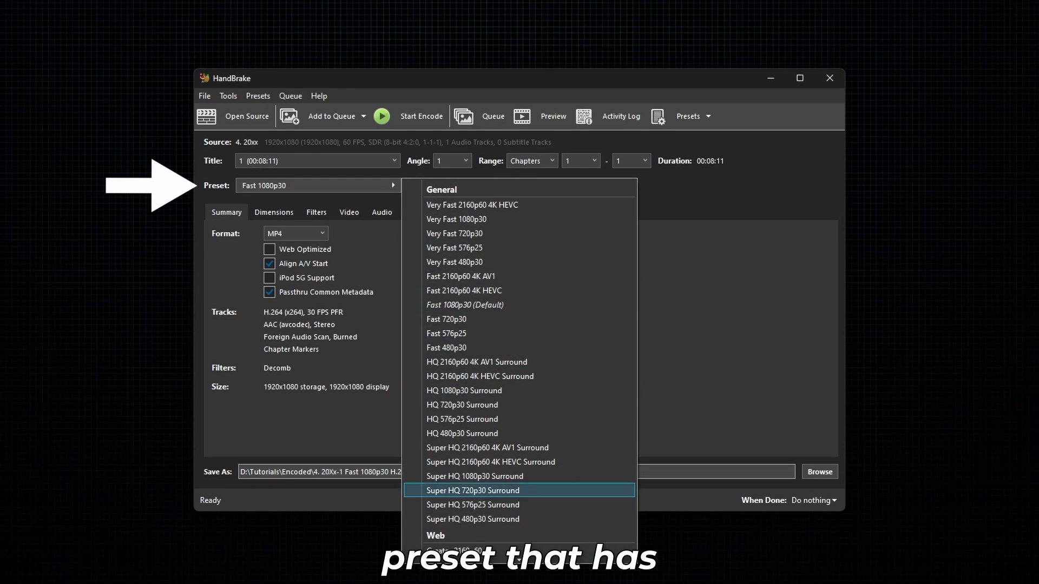
- Select the custom "1080p Web Optimized" preset and delete it
{"action": "scroll", "coordinate": [519, 373], "scroll_direction": "down", "scroll_amount": 7}
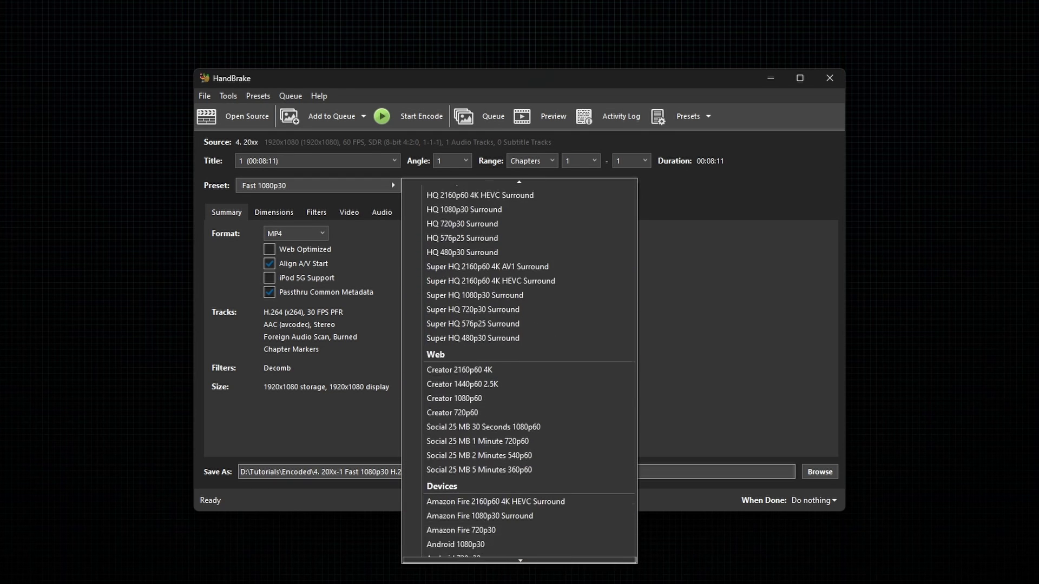
{"action": "scroll", "coordinate": [519, 373], "scroll_direction": "down", "scroll_amount": 10}
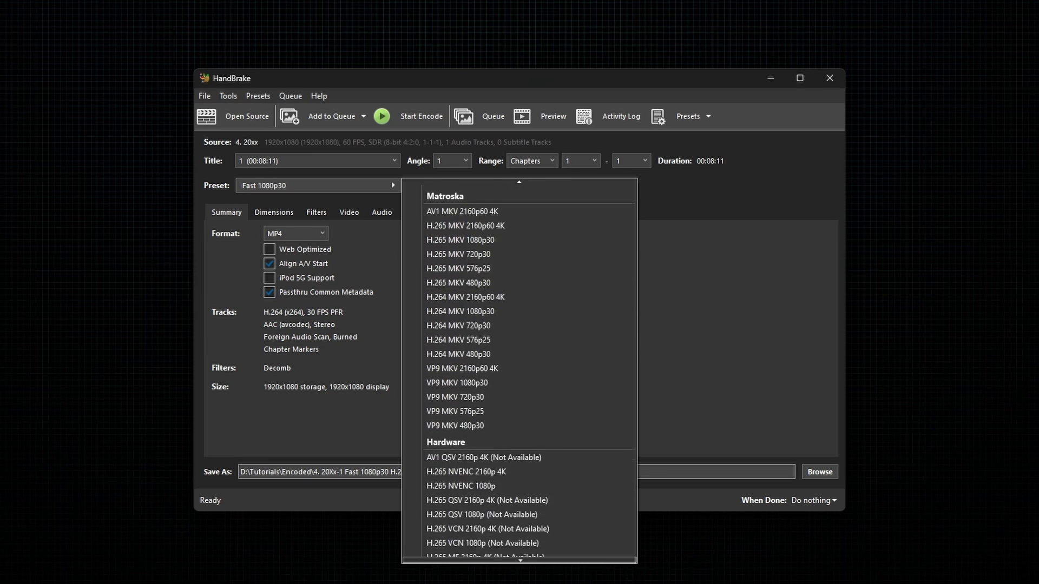
{"action": "scroll", "coordinate": [519, 374], "scroll_direction": "down", "scroll_amount": 1}
{"action": "left_click", "coordinate": [464, 556]}
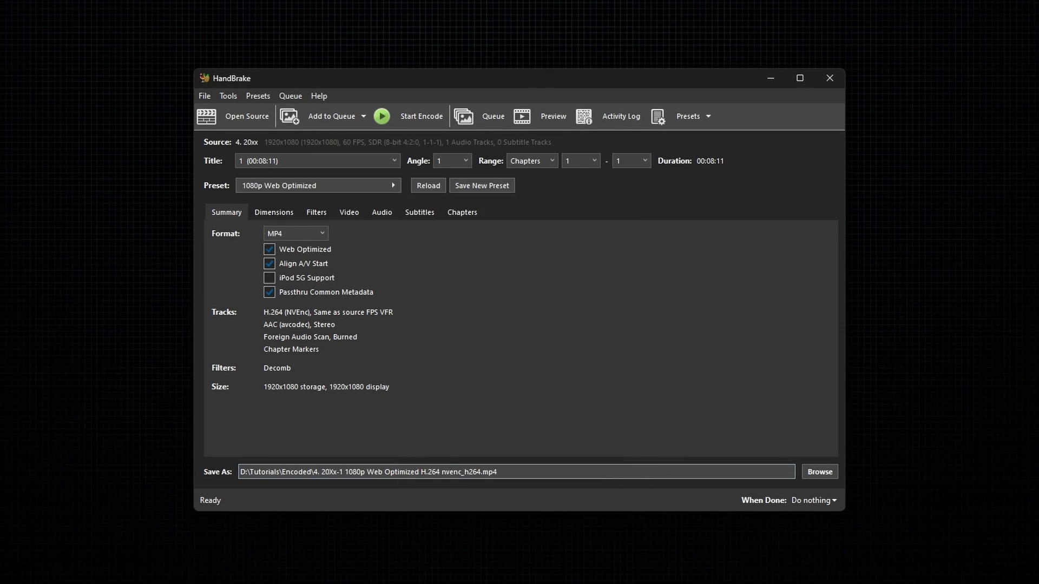
{"action": "left_click", "coordinate": [258, 96]}
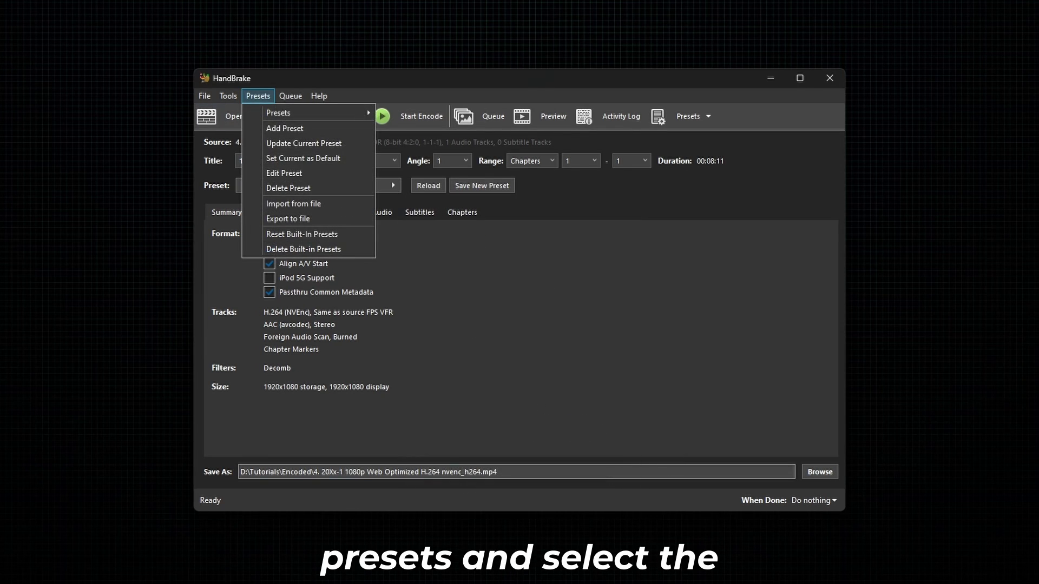
{"action": "left_click", "coordinate": [289, 188]}
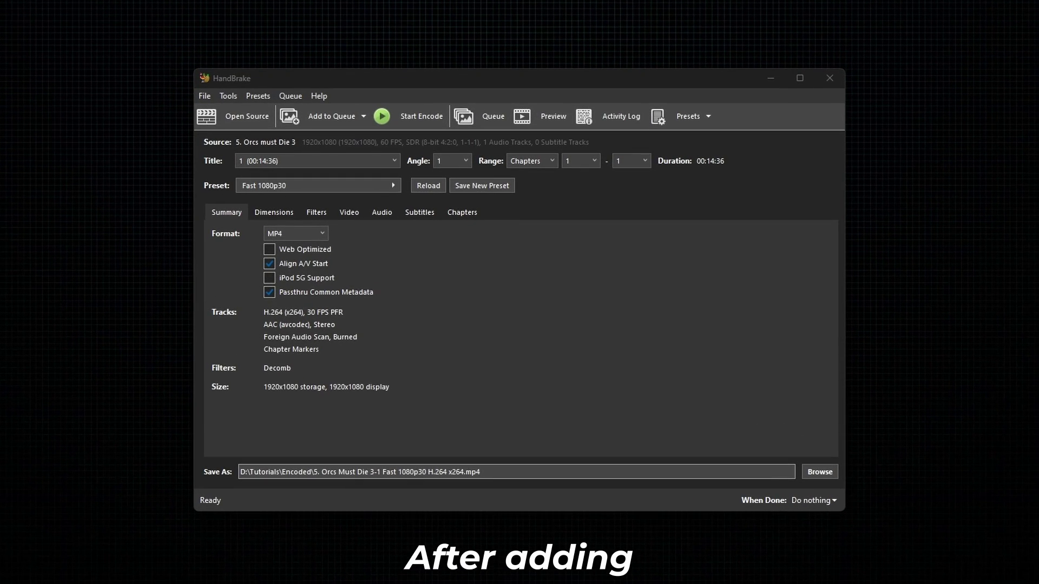
- Apply the Very Fast 1080p30 preset to the "5. Orcs must Die 3" source and enable Web Optimized
{"action": "left_click", "coordinate": [318, 185]}
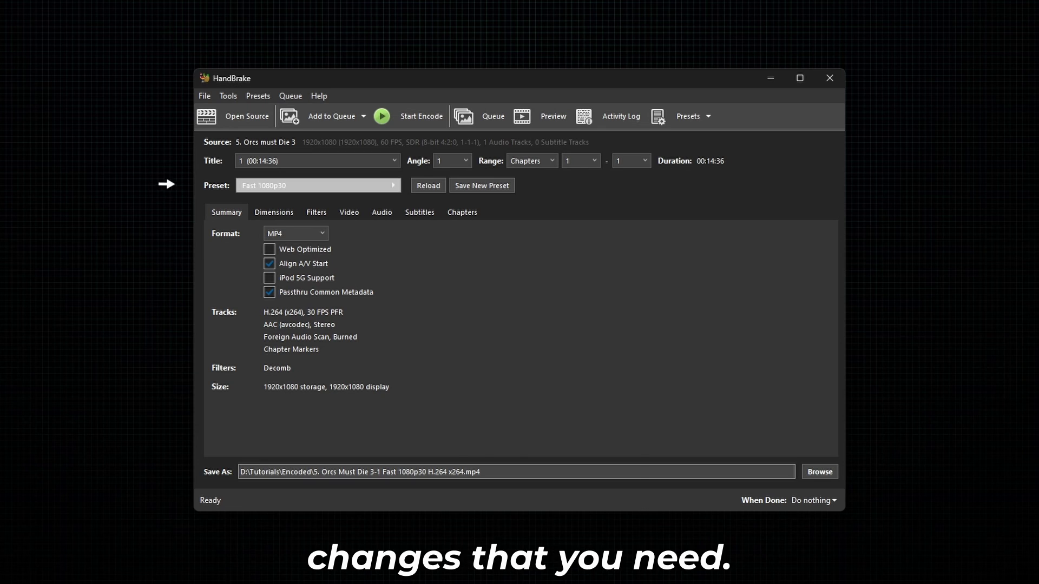
{"action": "left_click", "coordinate": [477, 220]}
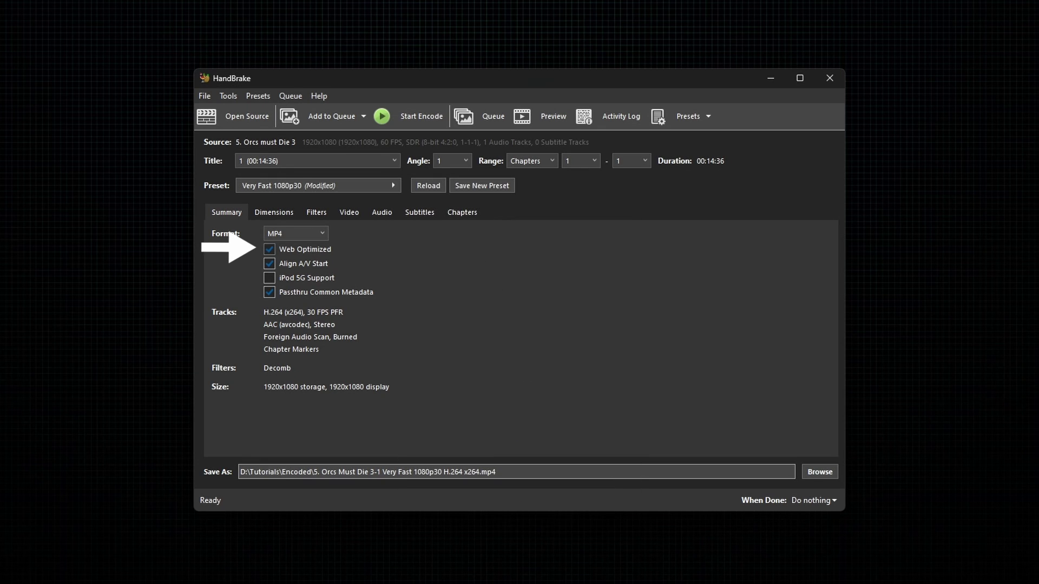
{"action": "left_click", "coordinate": [269, 279]}
- Set the video encoder to H.264 (NVEnc), framerate to Same as source and encoder preset to Slow, and slightly lower the constant quality
{"action": "left_click", "coordinate": [349, 212]}
{"action": "left_click", "coordinate": [315, 250]}
{"action": "left_click", "coordinate": [314, 307]}
{"action": "left_click", "coordinate": [316, 274]}
{"action": "left_click", "coordinate": [309, 287]}
{"action": "left_click_drag", "start_coordinate": [324, 342], "coordinate": [340, 342]}
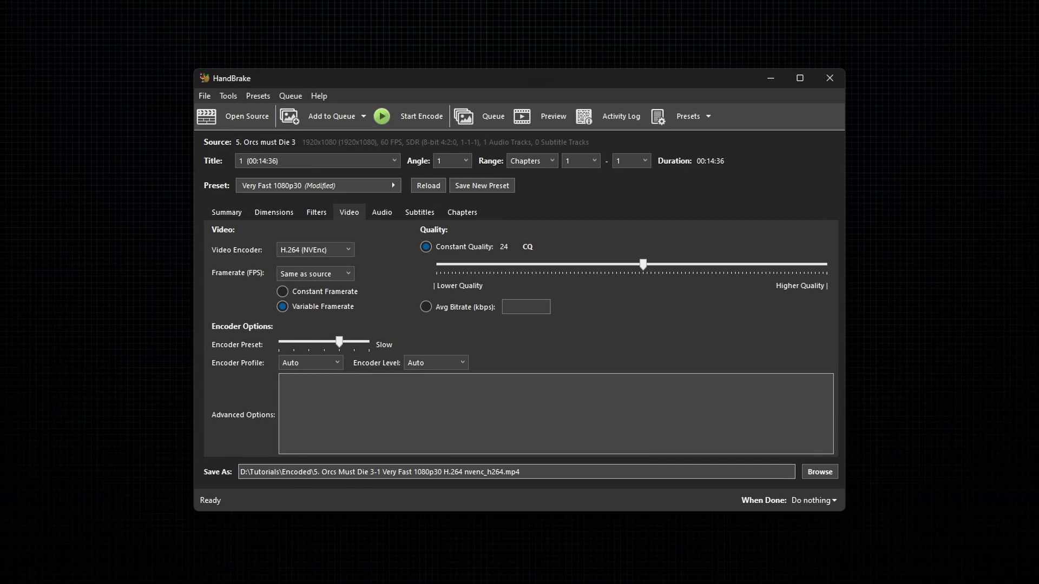
{"action": "left_click_drag", "start_coordinate": [643, 264], "coordinate": [627, 264]}
- Choose a different bitrate for the AAC audio track
{"action": "left_click", "coordinate": [382, 213]}
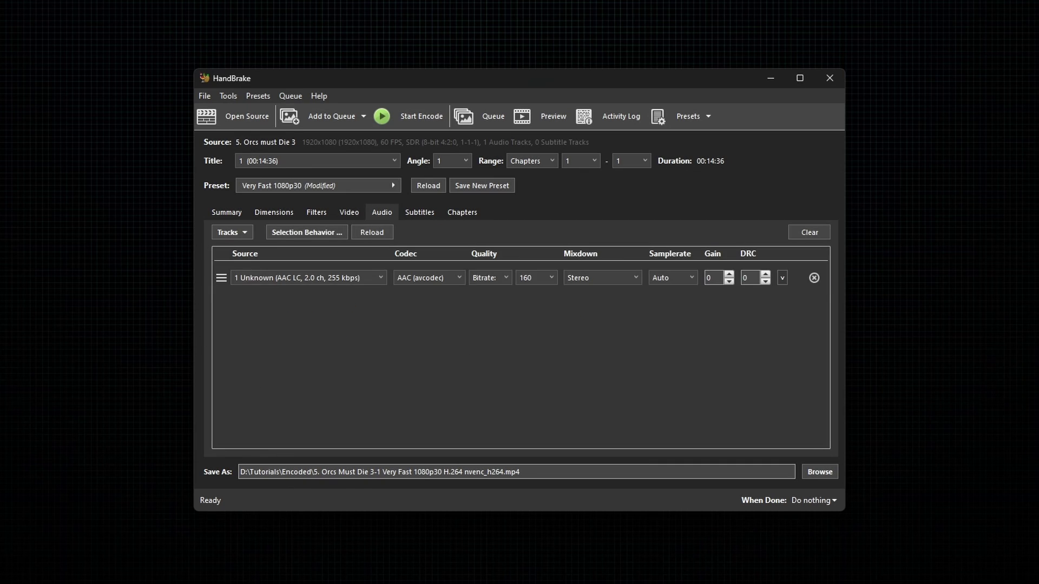
{"action": "left_click", "coordinate": [536, 277]}
{"action": "left_click", "coordinate": [534, 379]}
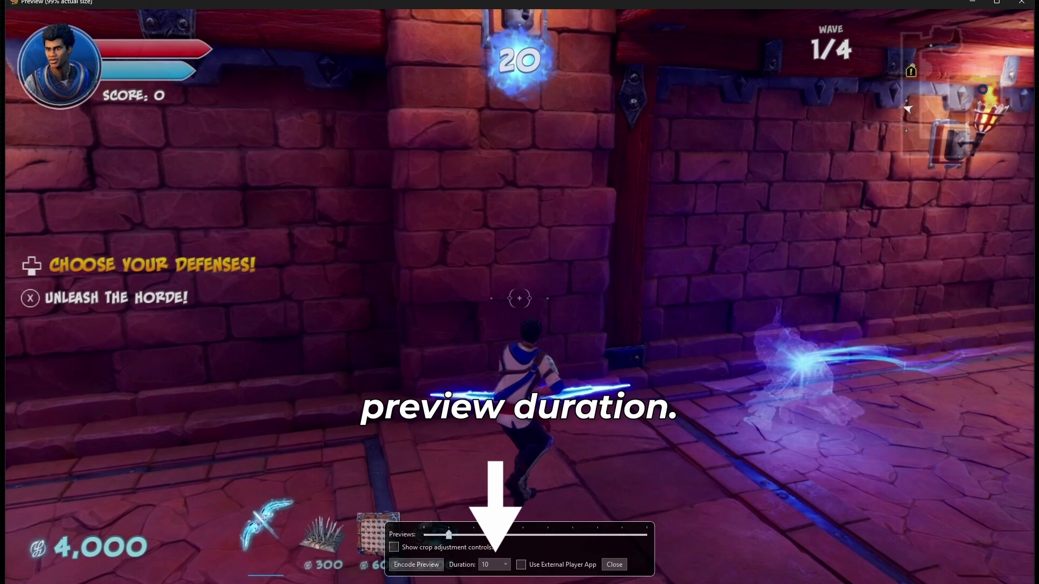
- Set the preview duration to 30 seconds, encode the preview and play it
{"action": "left_click", "coordinate": [494, 564]}
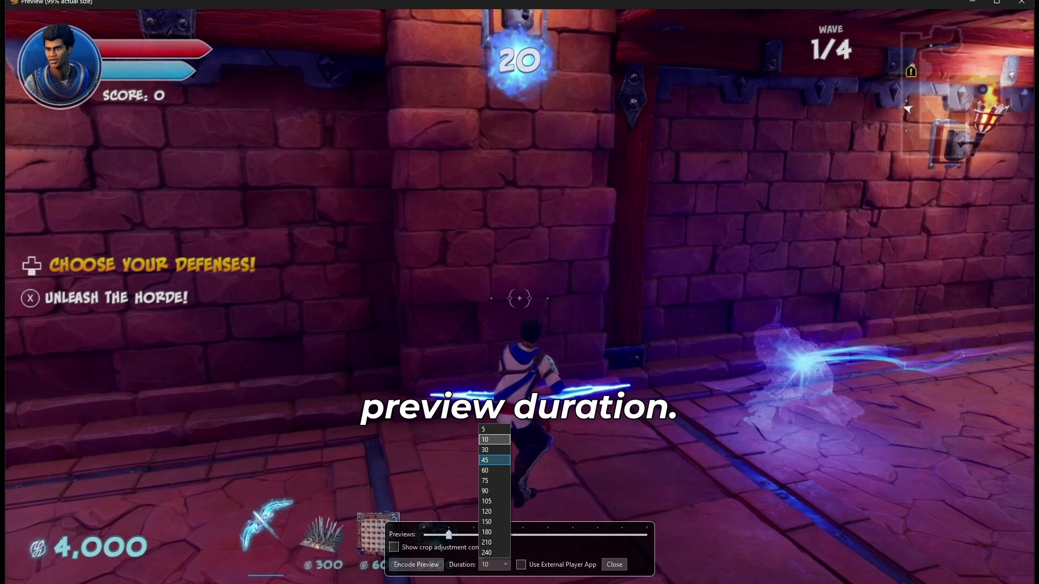
{"action": "left_click", "coordinate": [494, 449]}
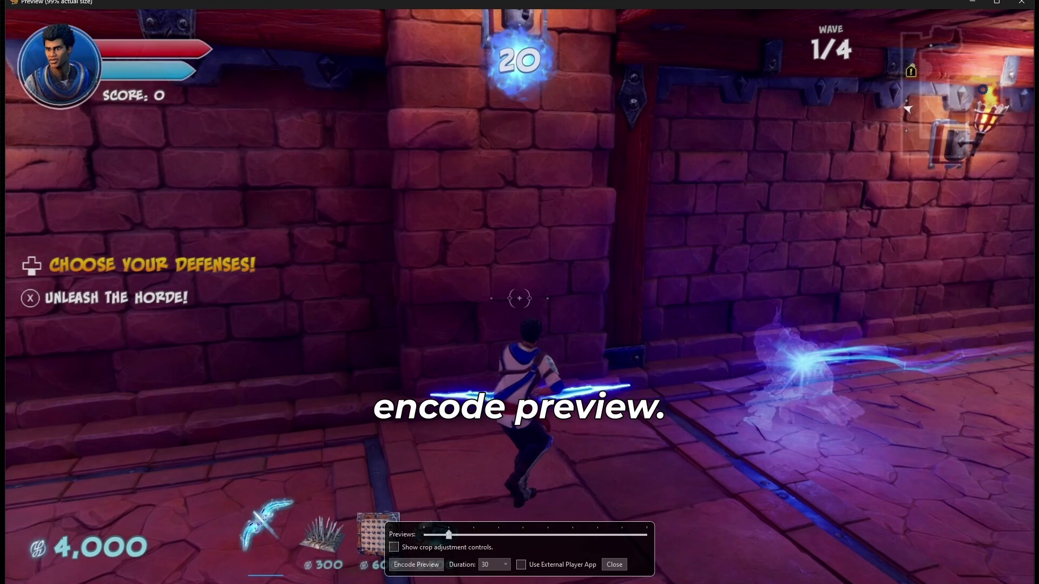
{"action": "left_click", "coordinate": [416, 564]}
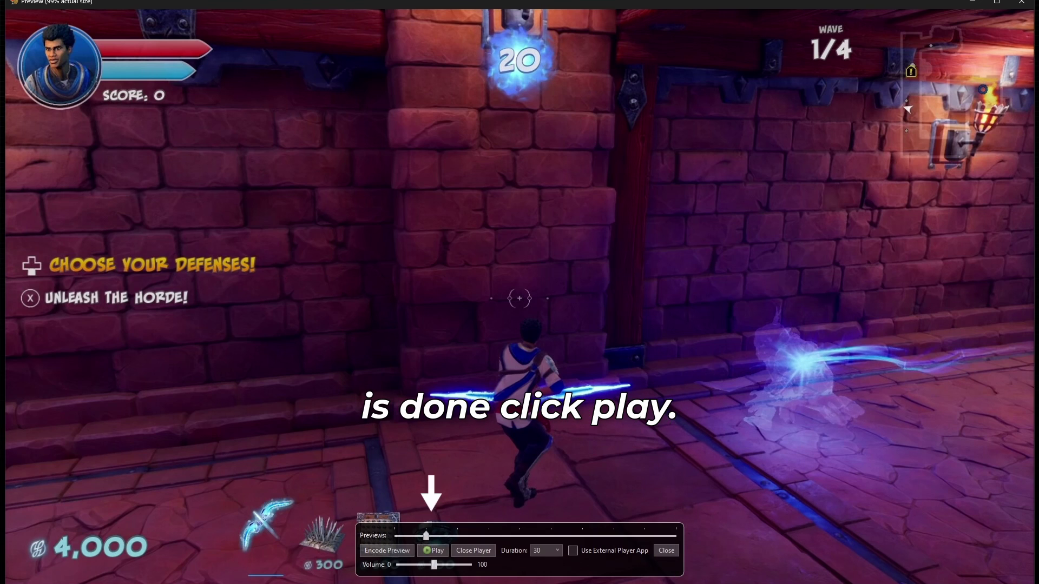
{"action": "left_click", "coordinate": [433, 550]}
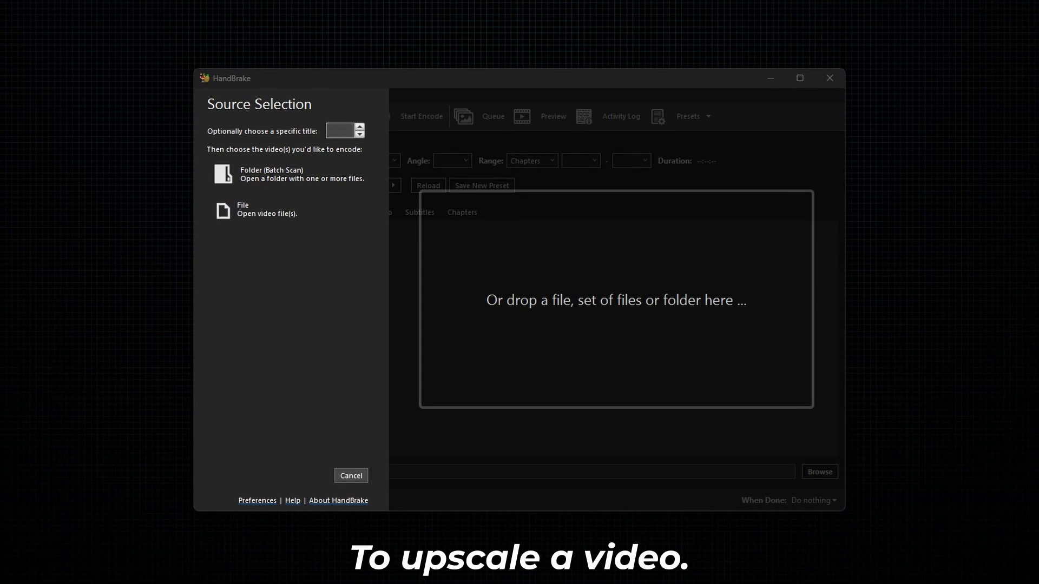
- Switch to File Explorer and check the frame width and height of the "4. 20xx" video in its properties
{"action": "key", "text": "alt+Tab"}
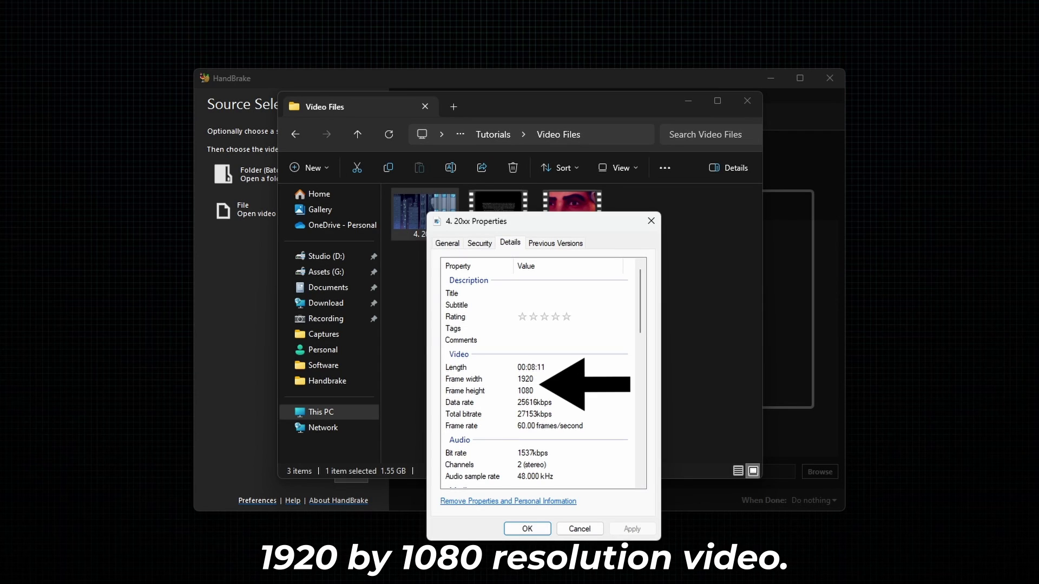
{"action": "key", "text": "Return"}
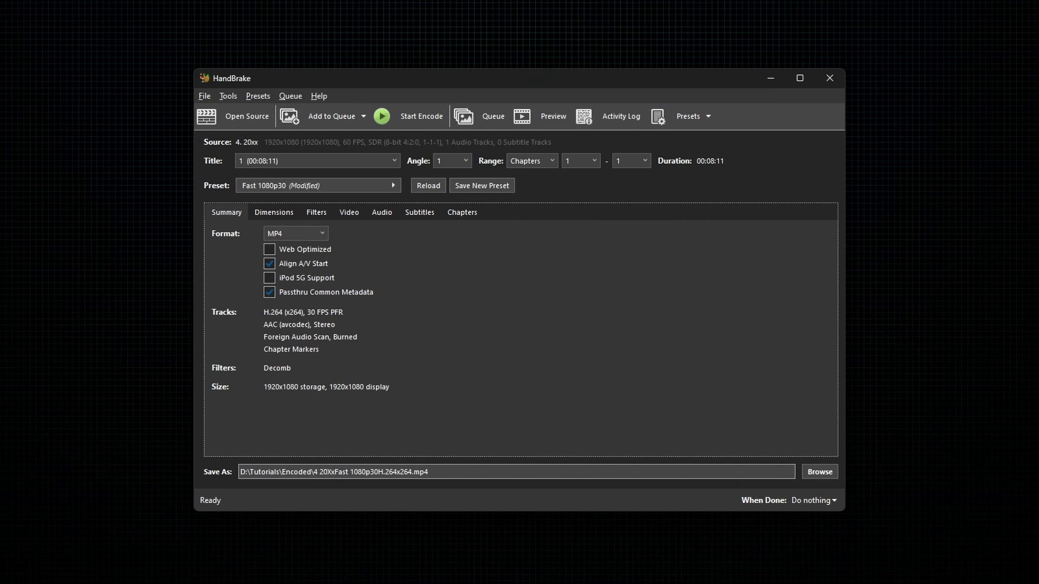
- Set the resolution limit to 4320p 8K Ultra HD, allow upscaling and start encoding the "4. 20xx" video
{"action": "left_click", "coordinate": [274, 213]}
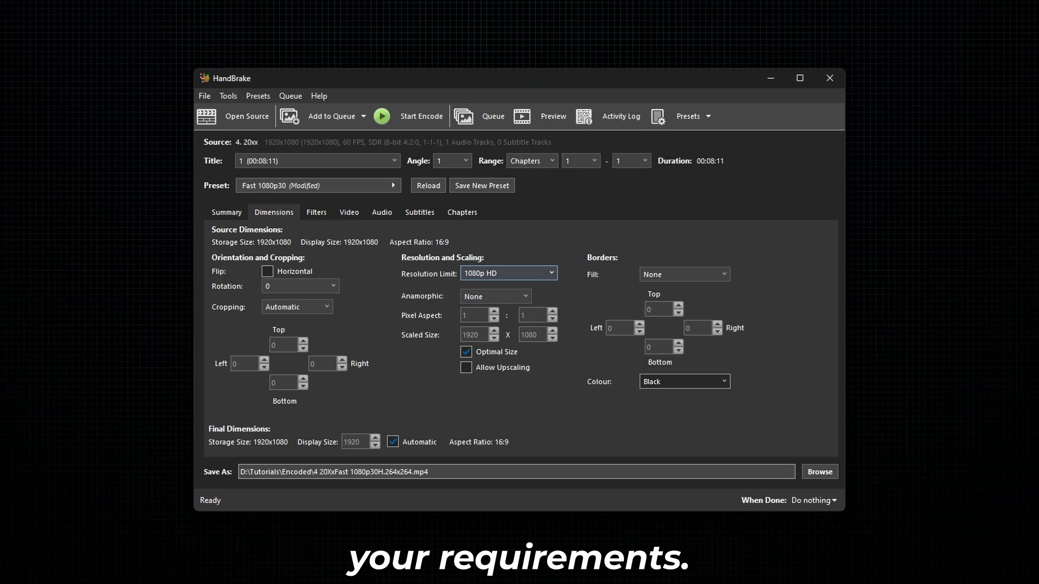
{"action": "left_click", "coordinate": [508, 274]}
{"action": "key", "text": "Up"}
{"action": "key", "text": "Up"}
{"action": "key", "text": "Tab"}
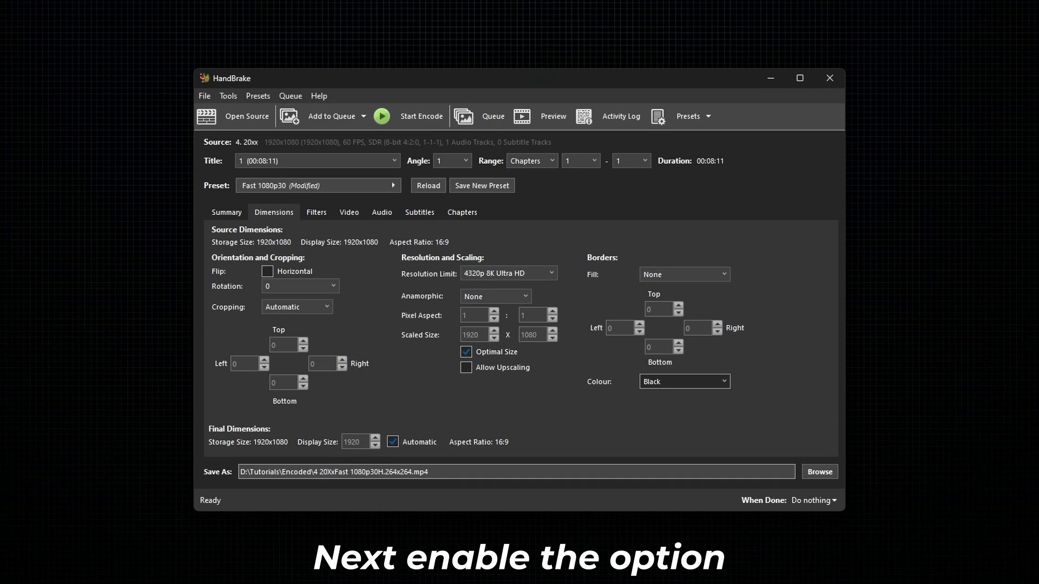
{"action": "left_click", "coordinate": [466, 368]}
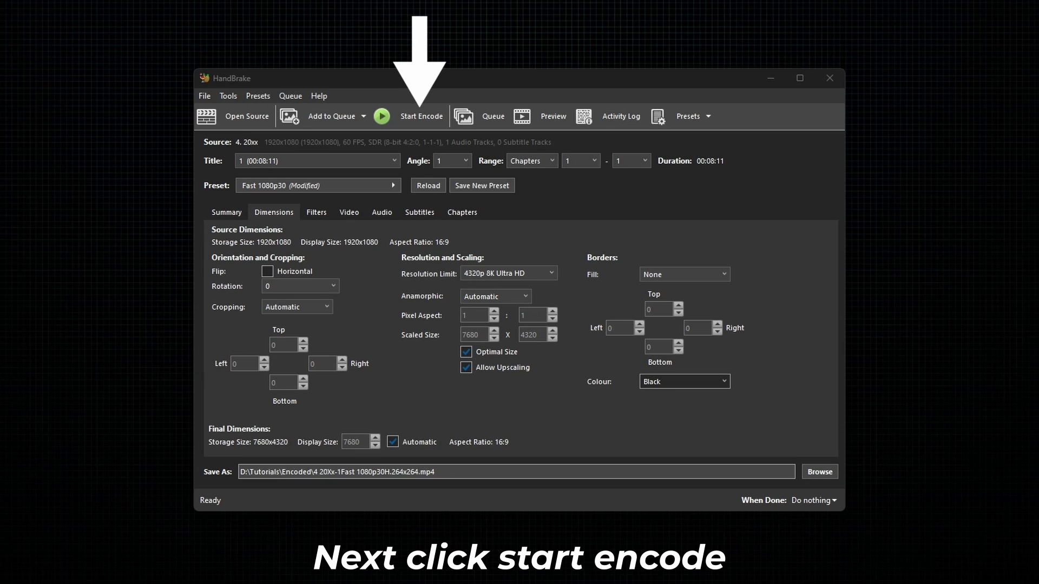
{"action": "key", "text": "ctrl+s"}
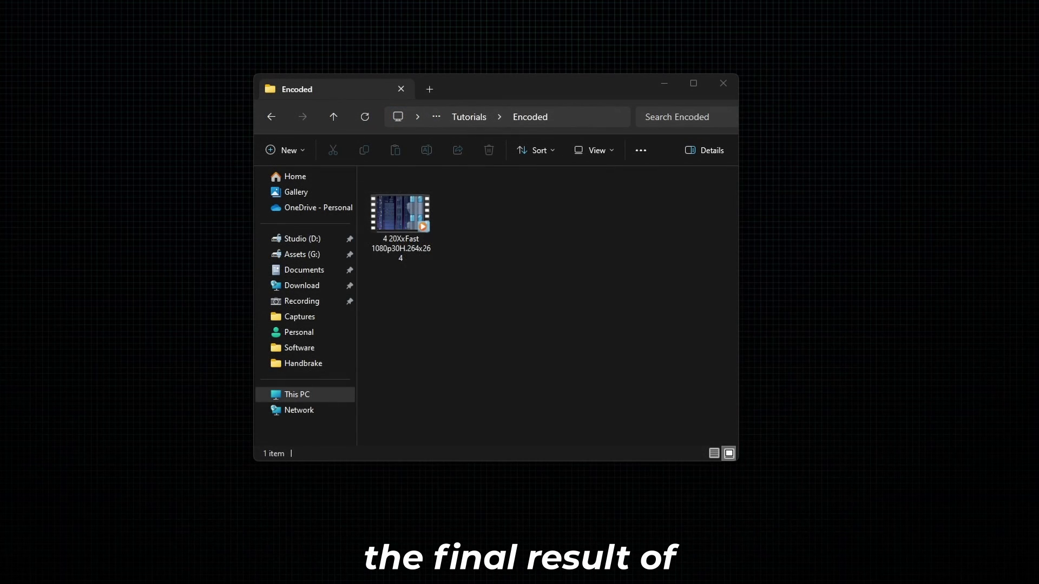
- Examine the encoded upscaled video's details in its file properties
{"action": "key", "text": "alt+Return"}
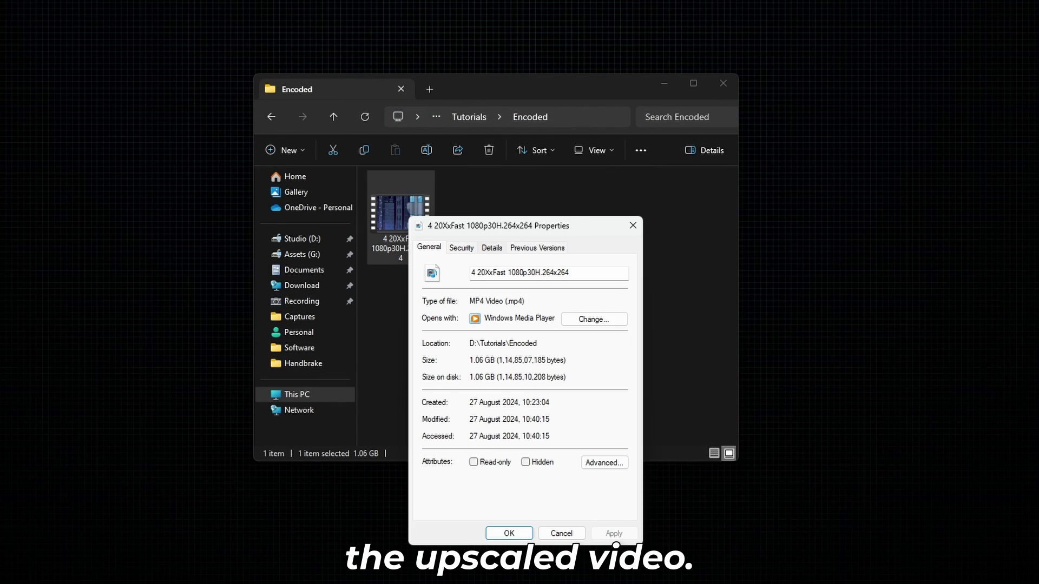
{"action": "left_click", "coordinate": [492, 248]}
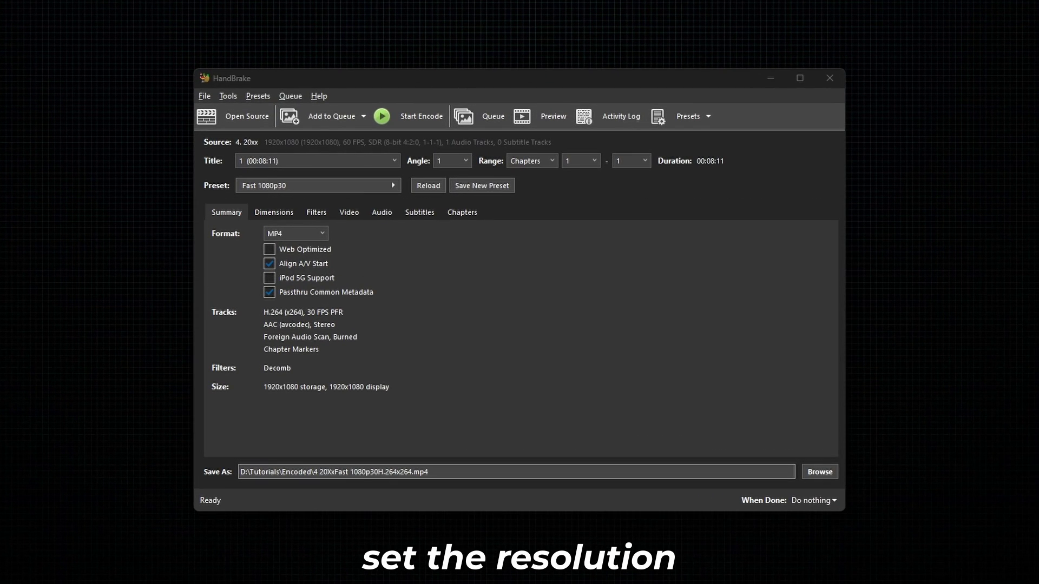
- Set the resolution limit to 720p HD for the "4. 20xx" video and start encoding it
{"action": "left_click", "coordinate": [274, 213]}
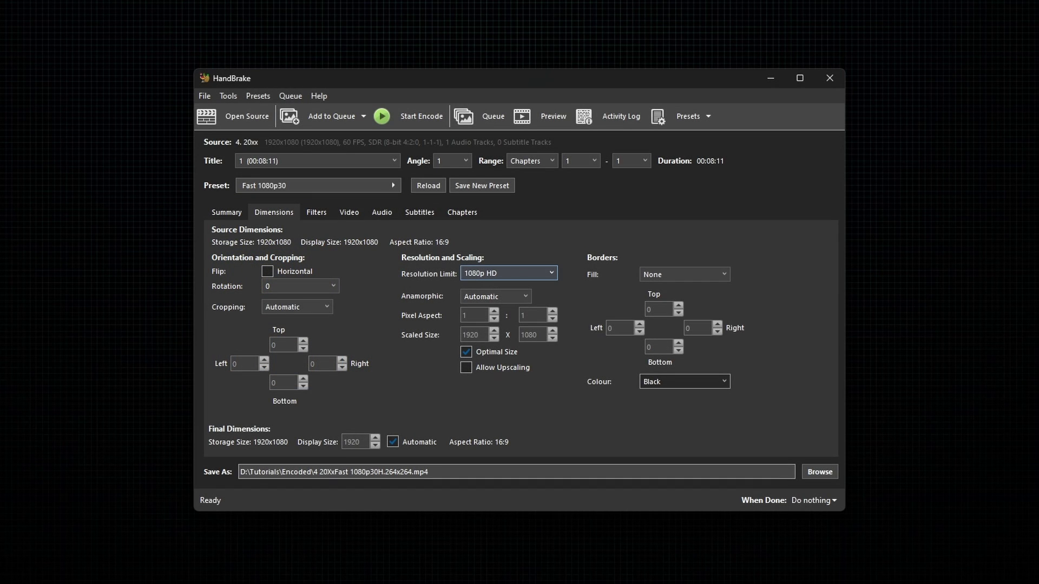
{"action": "left_click", "coordinate": [509, 274]}
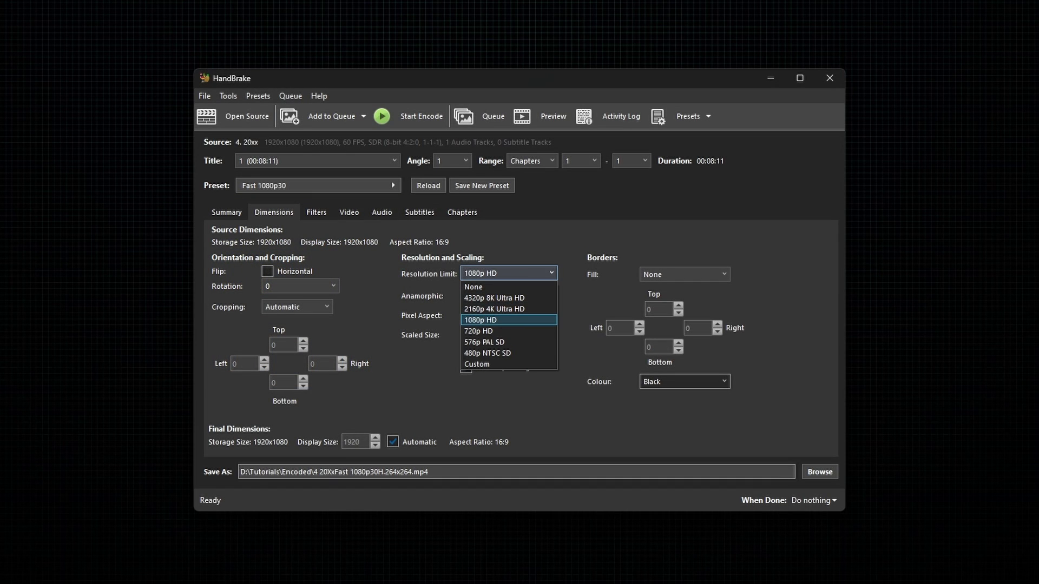
{"action": "key", "text": "Return"}
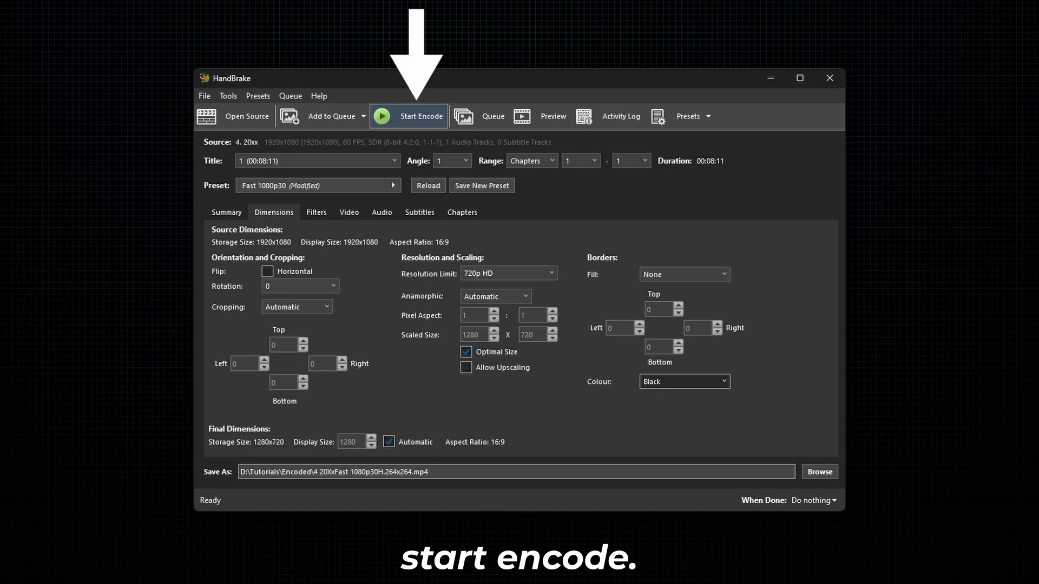
{"action": "left_click", "coordinate": [417, 116]}
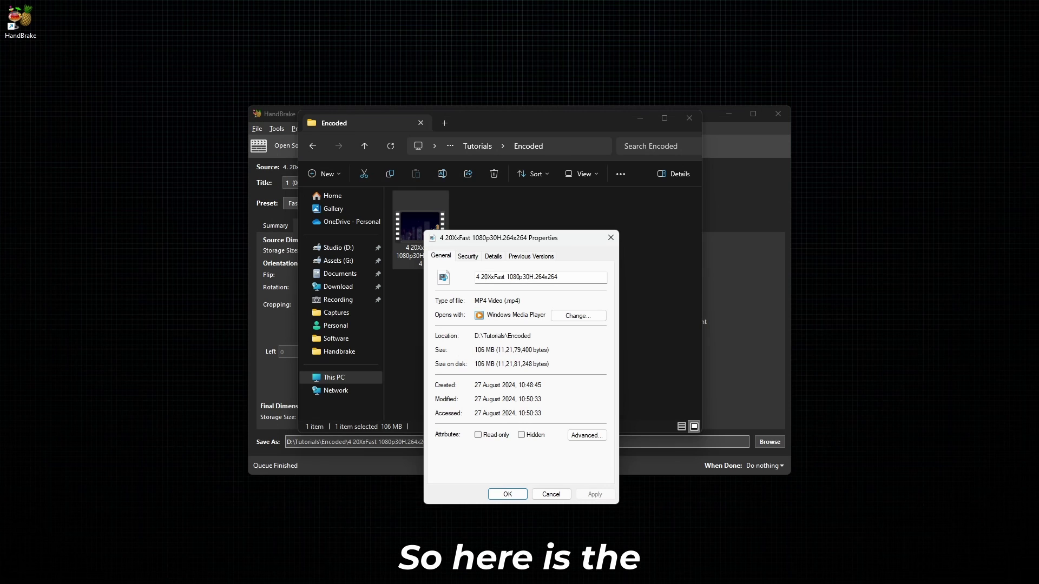
- Examine the details of the downscaled "4 20XxFast 1080p30H.264x264" video in its file properties
{"action": "left_click", "coordinate": [493, 256]}
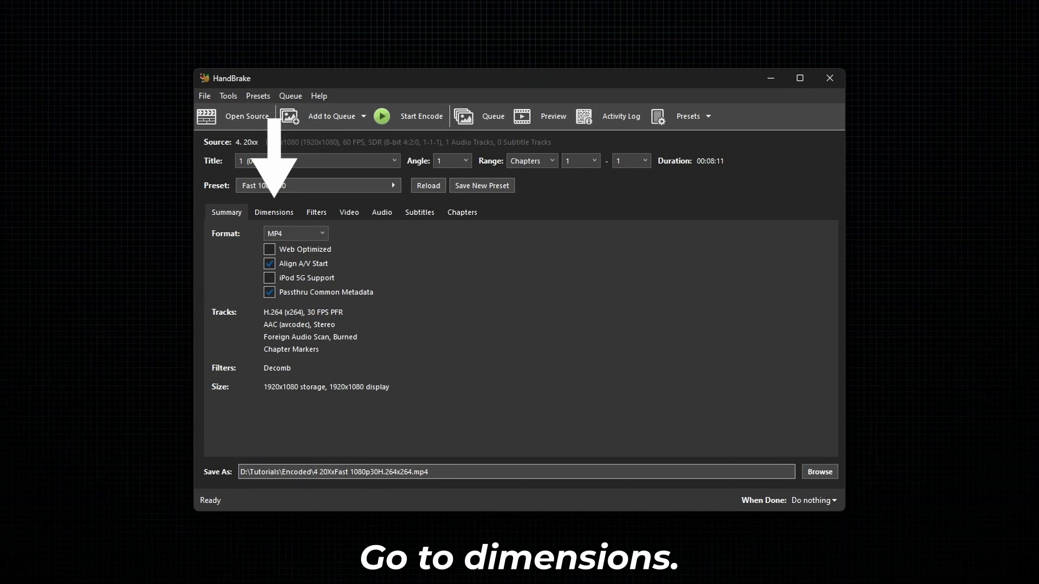
- Switch to HandBrake and enable horizontal flip for the "4. 20xx" video in its orientation settings
{"action": "left_click", "coordinate": [273, 213]}
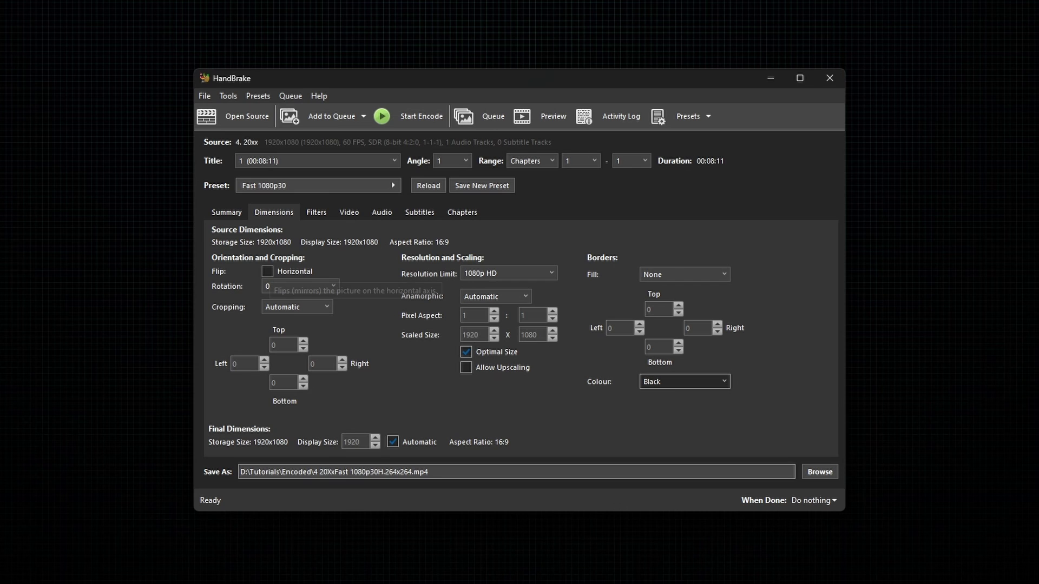
{"action": "left_click", "coordinate": [267, 271]}
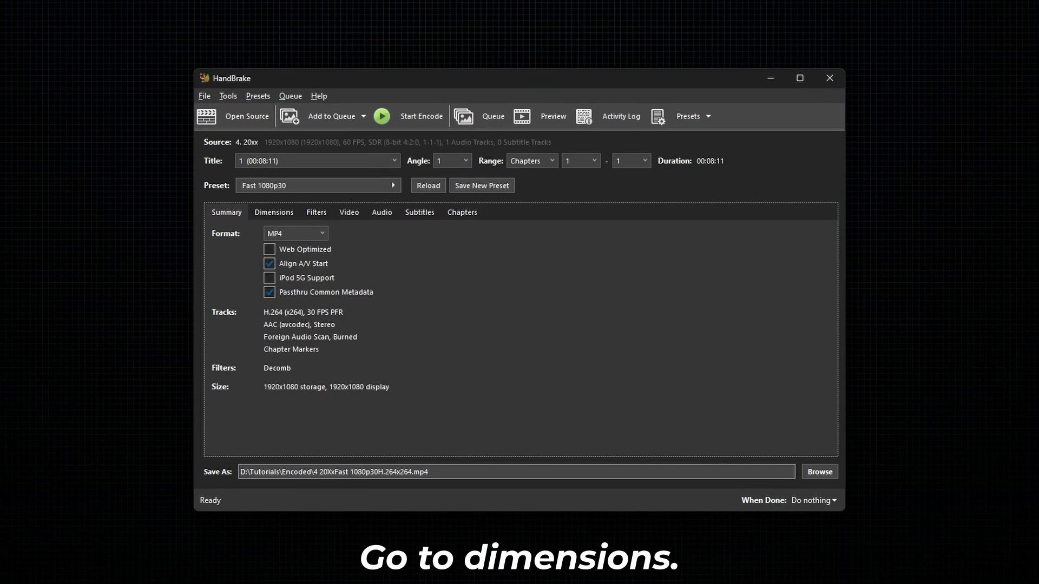
- Set the rotation of the "4. 20xx" video to 90 degrees and open its preview
{"action": "left_click", "coordinate": [274, 213]}
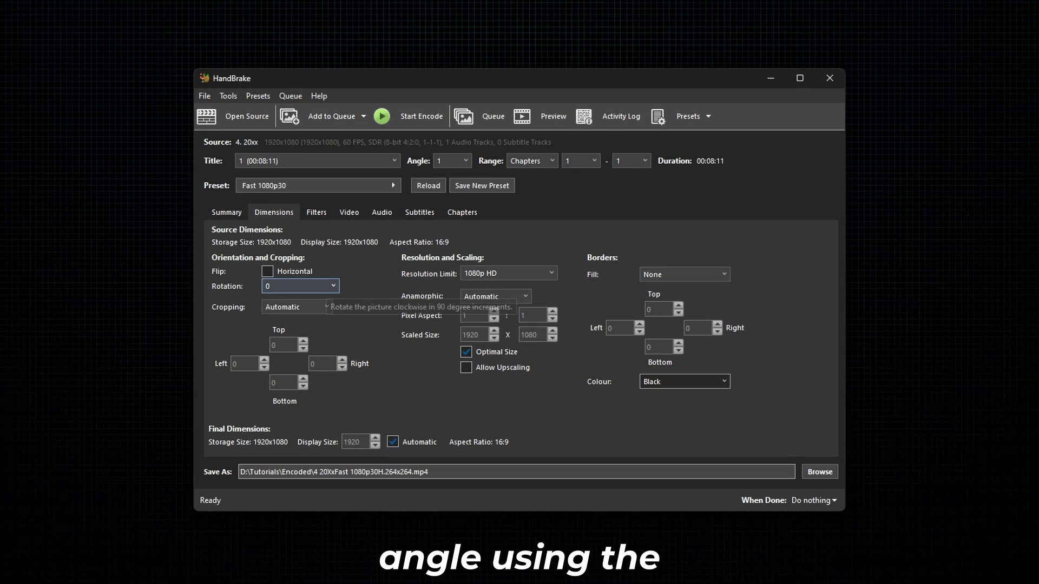
{"action": "left_click", "coordinate": [331, 286]}
{"action": "key", "text": "Down"}
{"action": "key", "text": "Tab"}
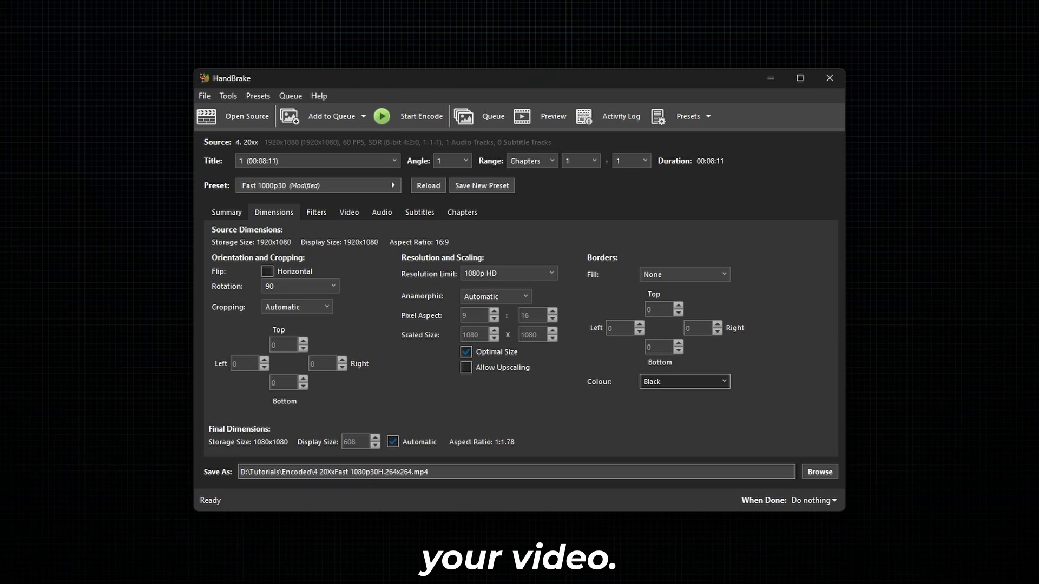
{"action": "left_click", "coordinate": [544, 115]}
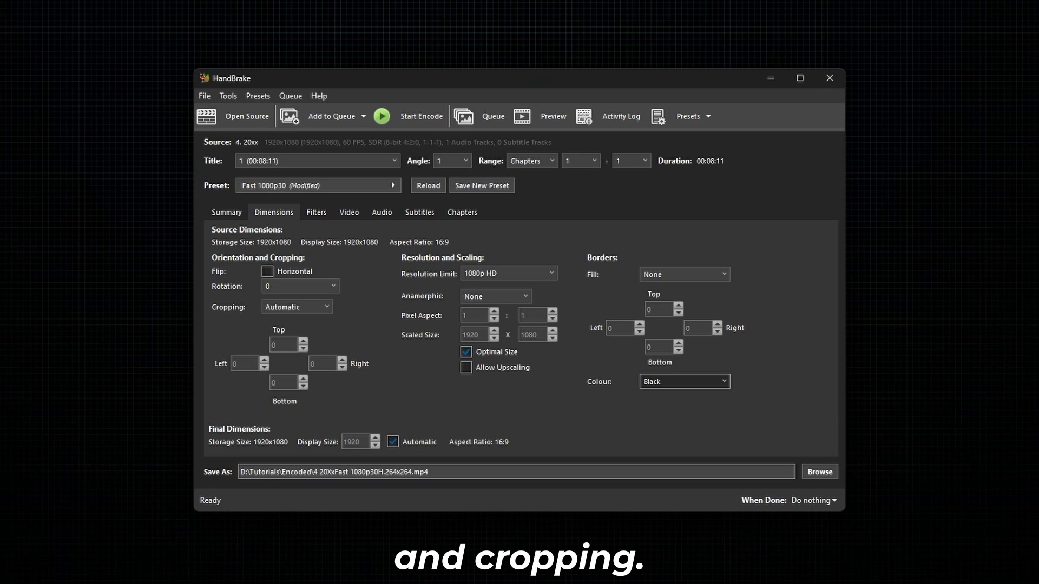
- Set custom cropping of 250 on the top, bottom, left and right of the "4. 20xx" video and play its preview
{"action": "left_click", "coordinate": [297, 307]}
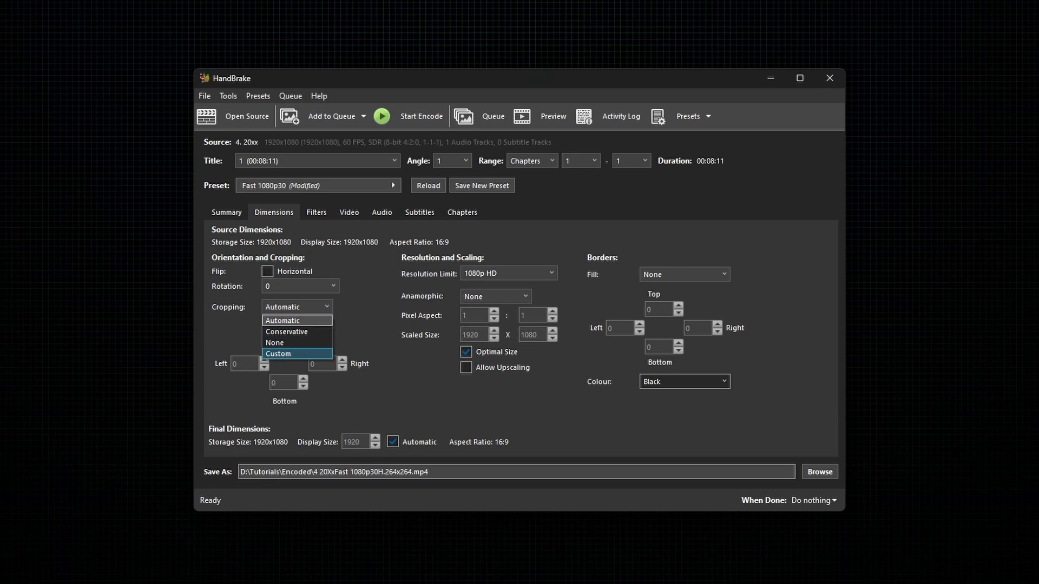
{"action": "left_click", "coordinate": [297, 354]}
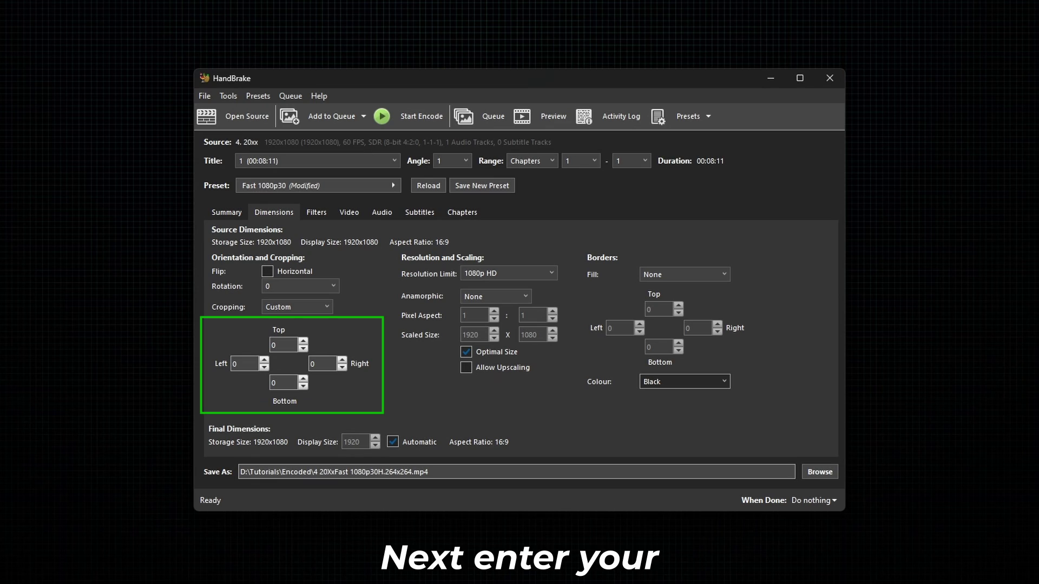
{"action": "left_click", "coordinate": [284, 346]}
{"action": "type", "text": "250"}
{"action": "left_click", "coordinate": [323, 364]}
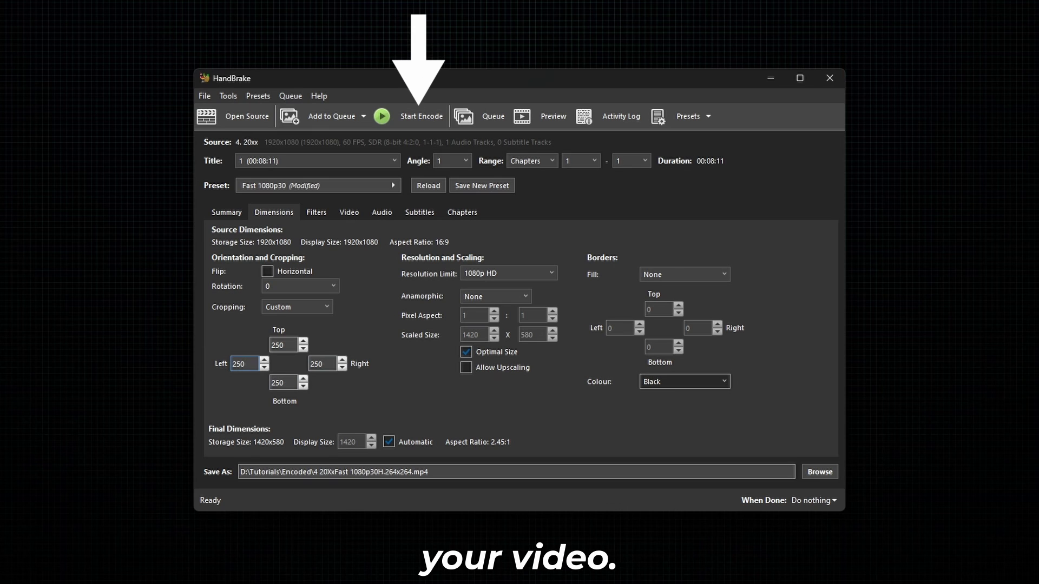
{"action": "left_click", "coordinate": [540, 116]}
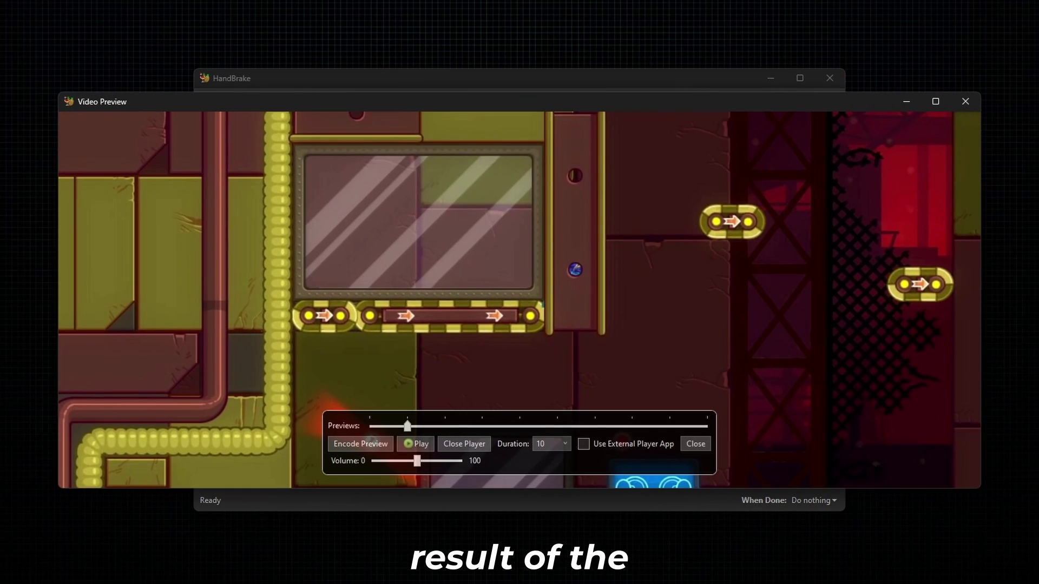
{"action": "left_click", "coordinate": [416, 444]}
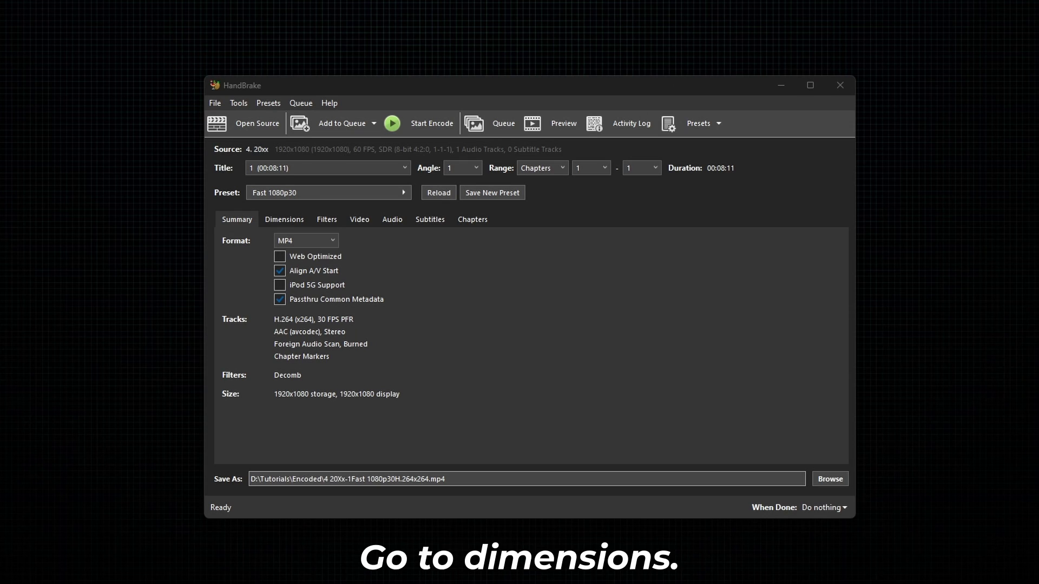
- Set the border fill of the "4. 20xx" video to Custom with 50 at the top and bottom
{"action": "left_click", "coordinate": [284, 220]}
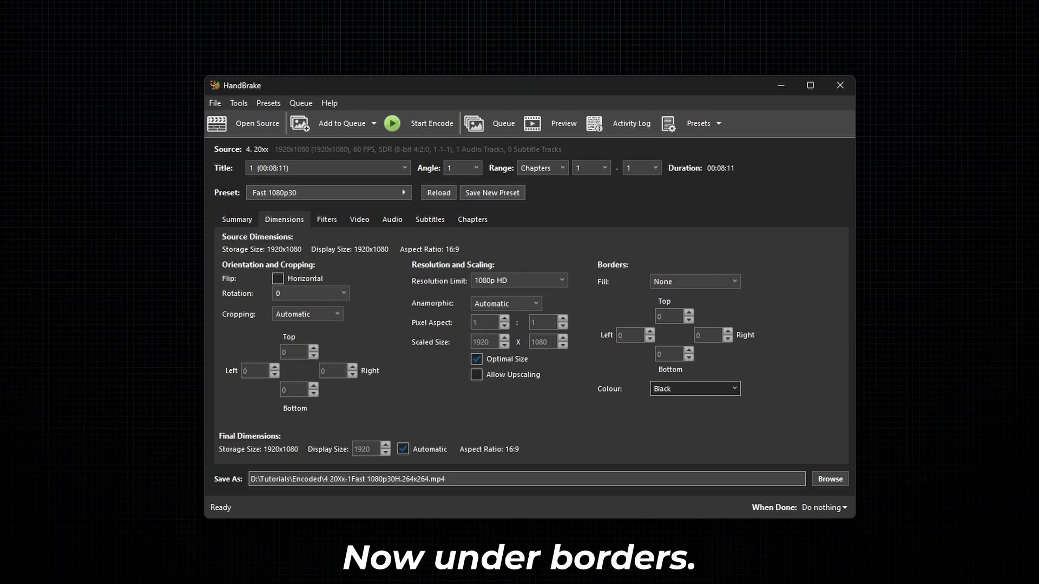
{"action": "left_click", "coordinate": [695, 281]}
{"action": "key", "text": "Return"}
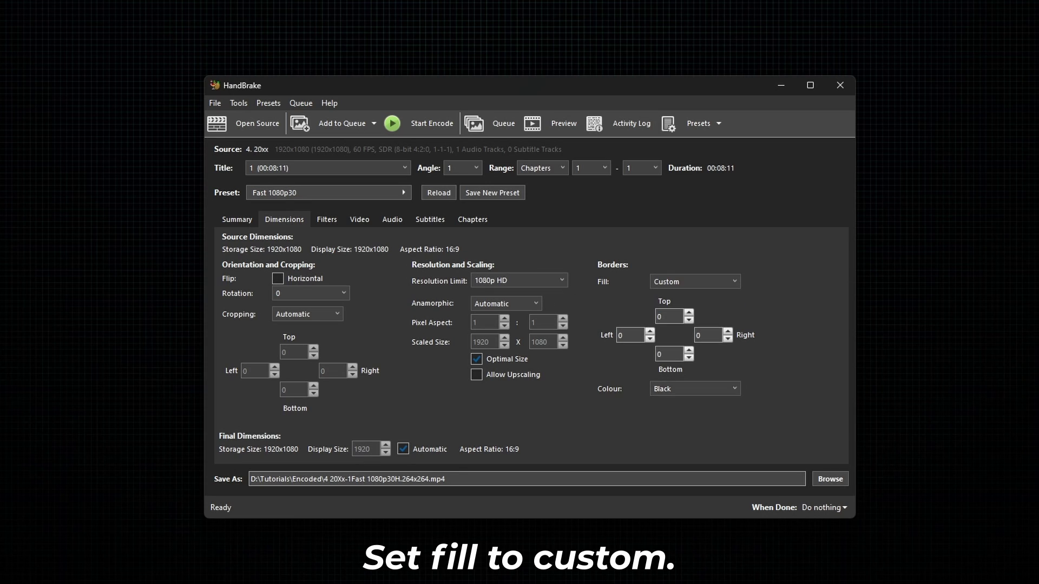
{"action": "type", "text": "50"}
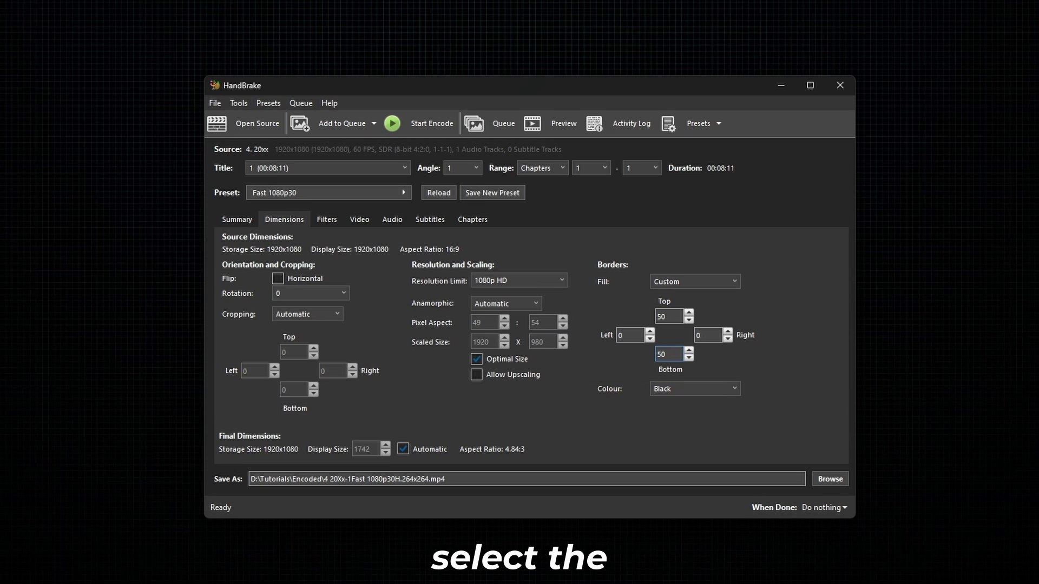
- Set the border colour to Custom with RGB value 0xFF0000 and start encoding the video
{"action": "left_click", "coordinate": [694, 388]}
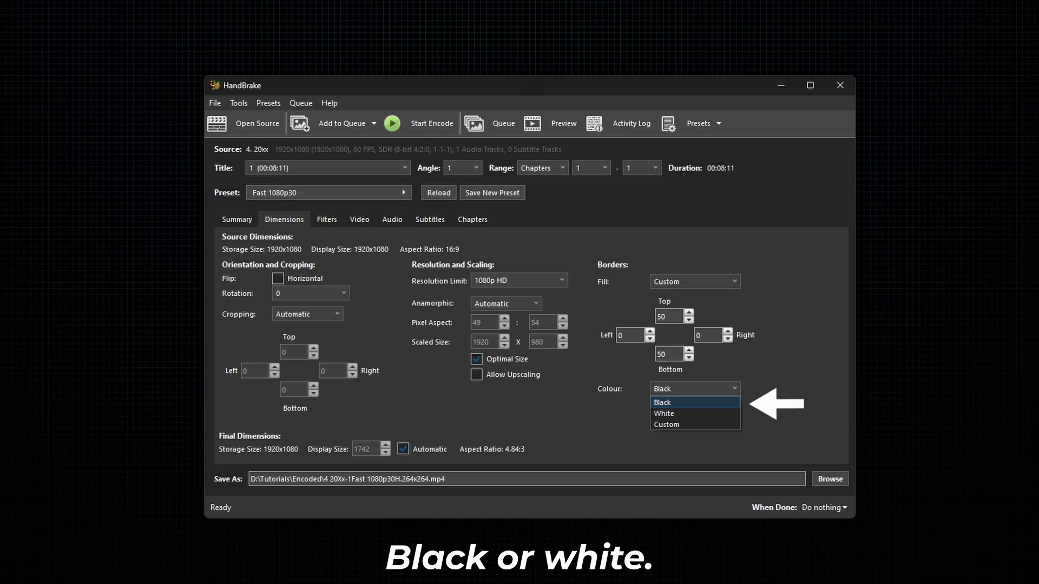
{"action": "left_click", "coordinate": [695, 413]}
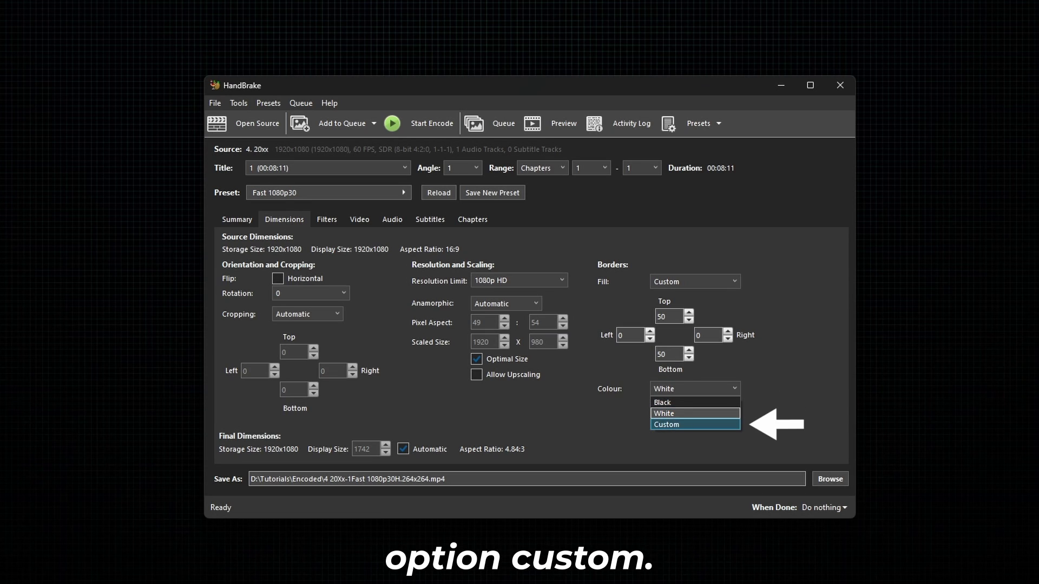
{"action": "key", "text": "Return"}
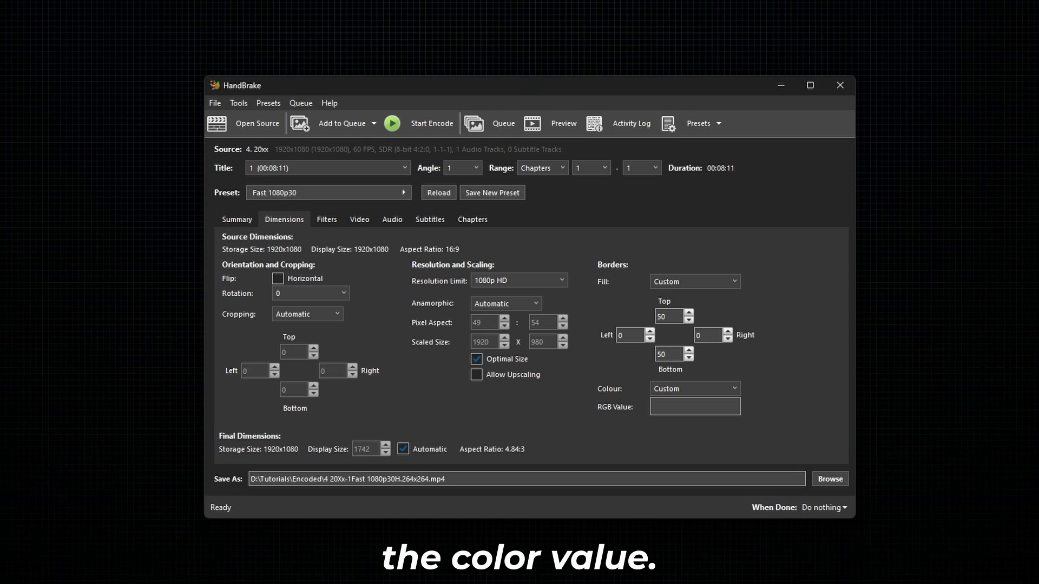
{"action": "left_click", "coordinate": [694, 407]}
{"action": "type", "text": "0"}
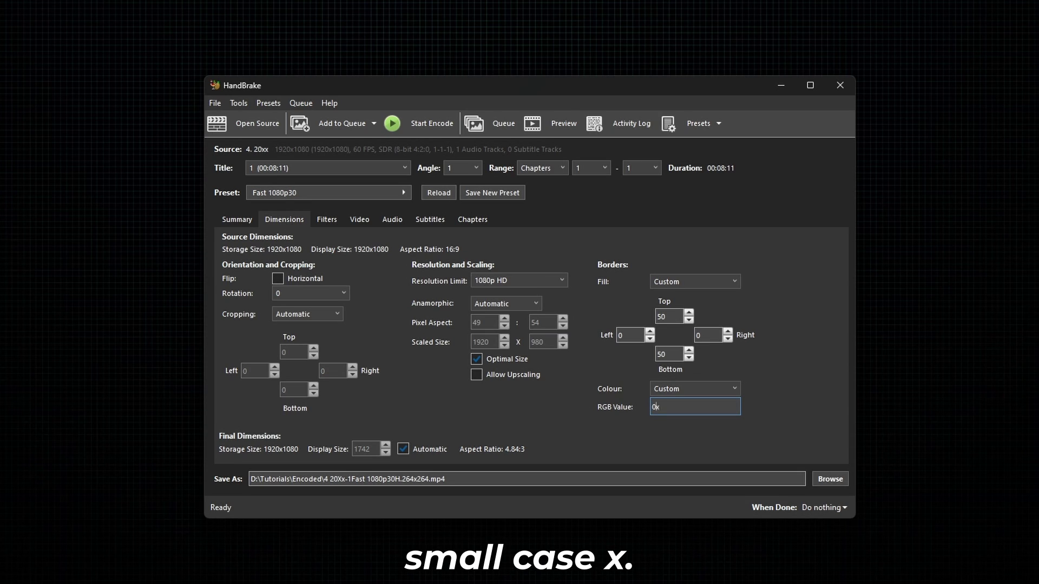
{"action": "type", "text": "xFF0000"}
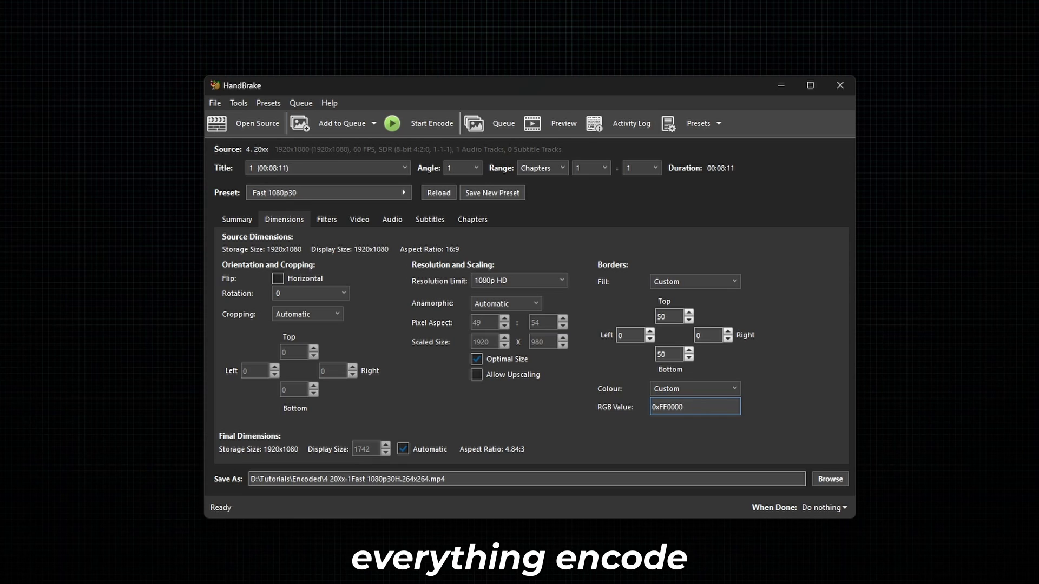
{"action": "key", "text": "ctrl+s"}
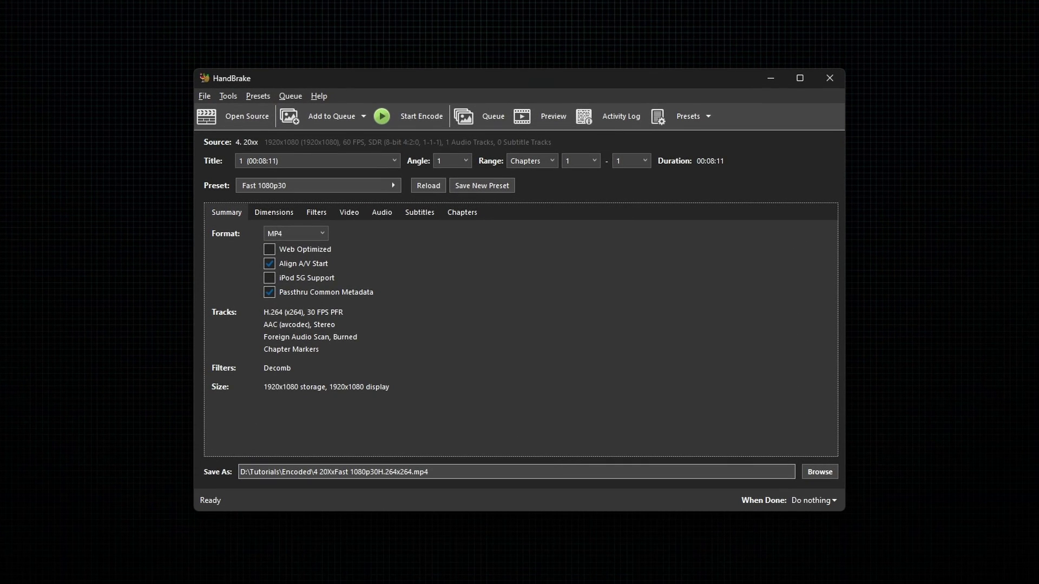
- Enable the Grayscale filter for the "4. 20xx" video
{"action": "left_click", "coordinate": [316, 213]}
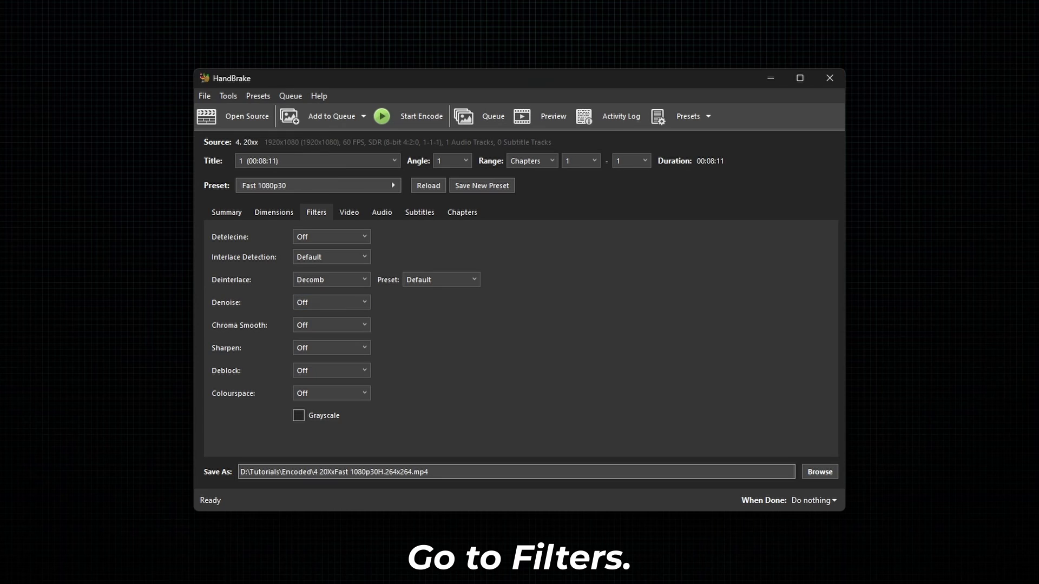
{"action": "left_click", "coordinate": [298, 415]}
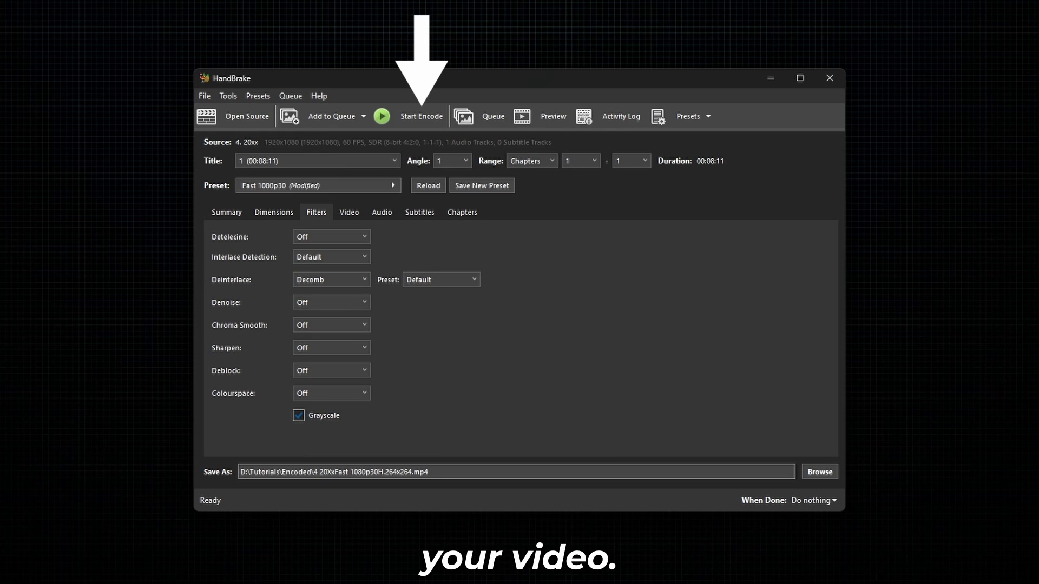